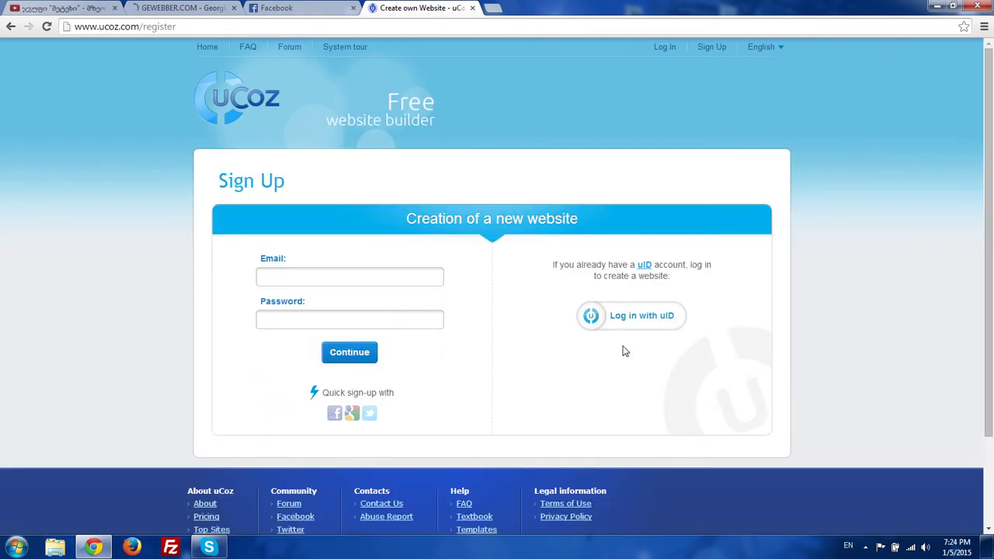
# - Sign in to uCoz through uID with the saved account e-mail and the account password
pyautogui.click(332, 272)
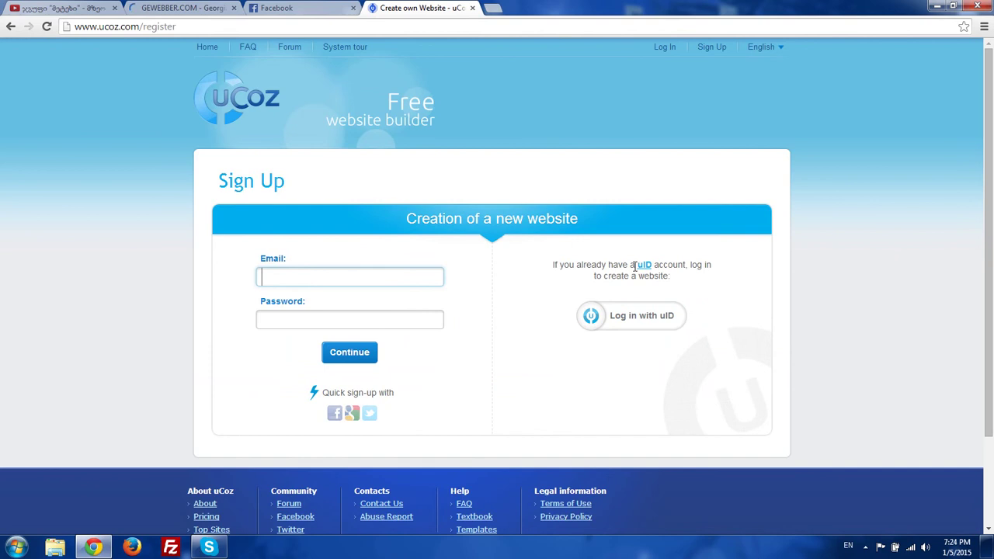
pyautogui.click(643, 321)
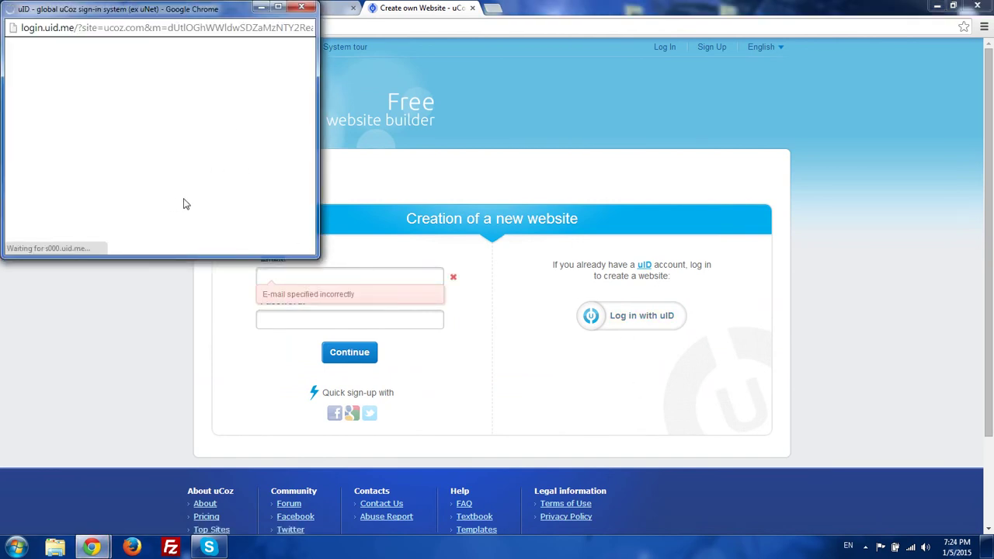
pyautogui.click(166, 133)
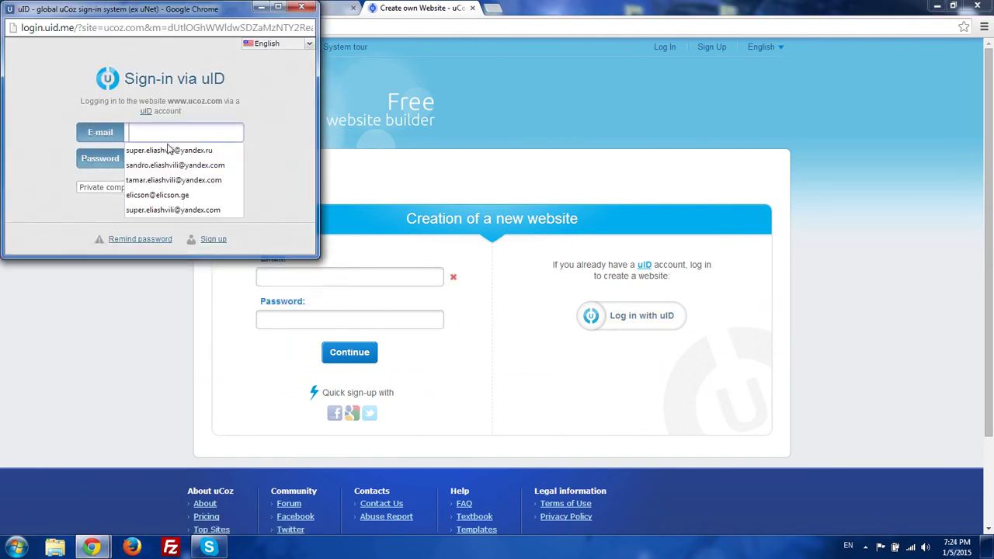
pyautogui.click(168, 150)
pyautogui.click(187, 159)
pyautogui.write('*********')
pyautogui.press('Return')
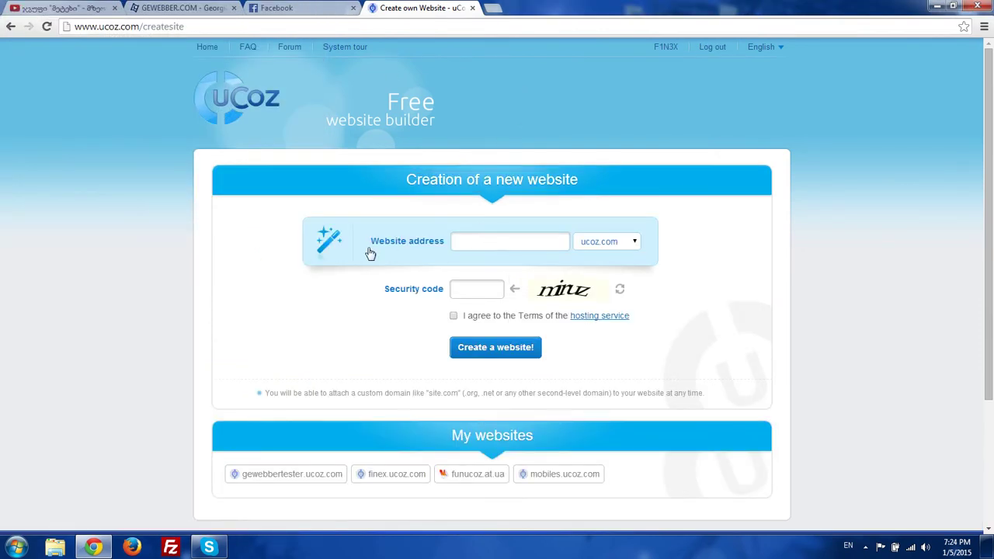
# - Create gewebbertest.ucoz.com by entering the address and security code and accepting the terms
pyautogui.click(615, 245)
pyautogui.click(498, 243)
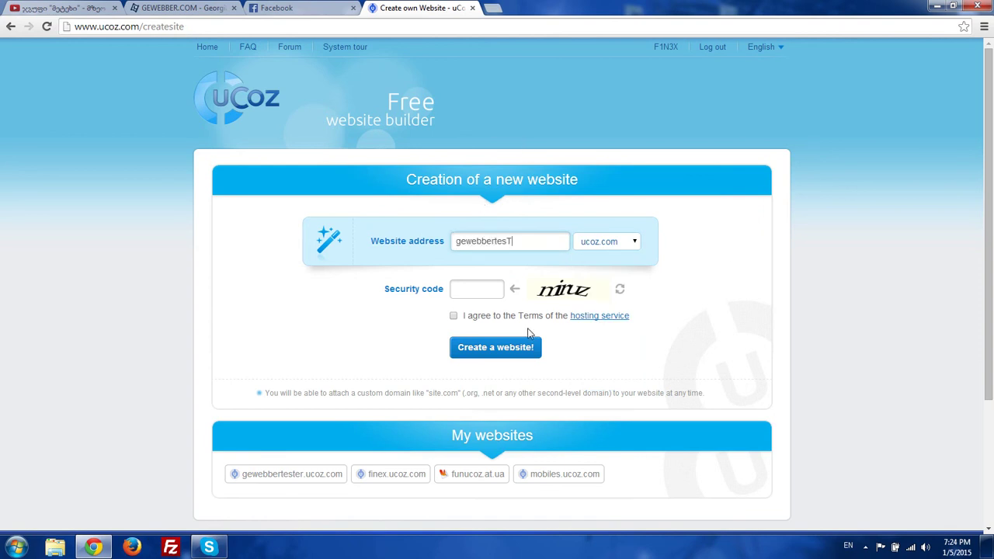
pyautogui.click(480, 294)
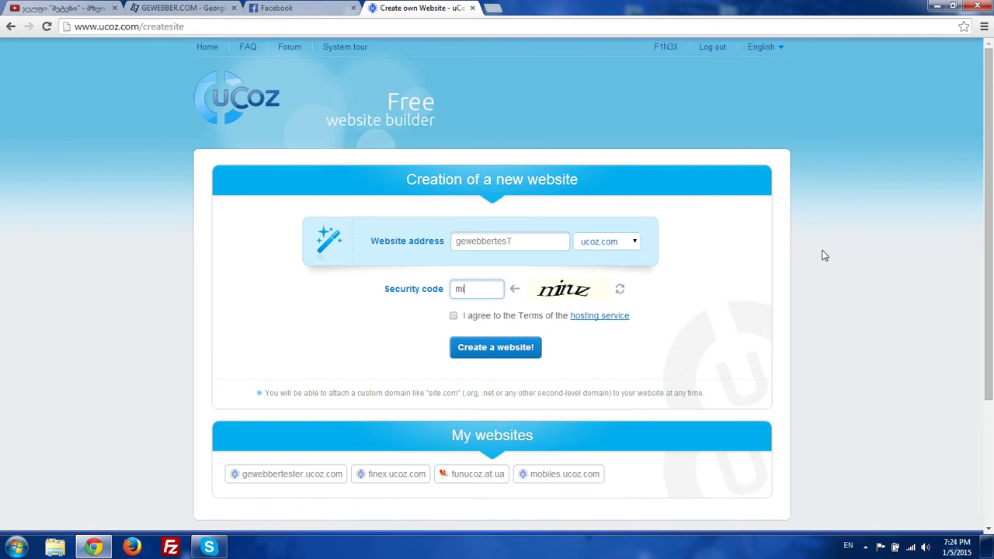
pyautogui.click(454, 316)
pyautogui.click(465, 349)
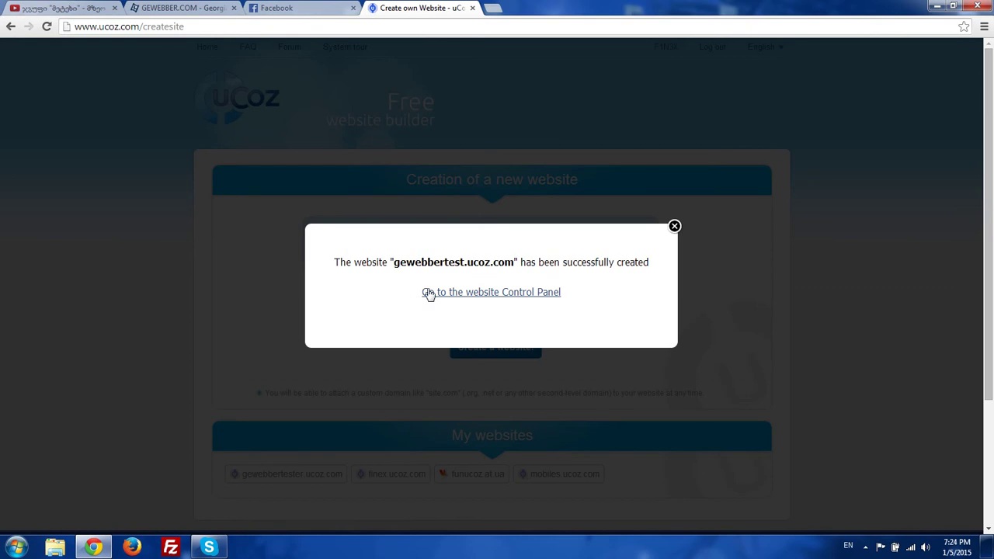
pyautogui.click(552, 295)
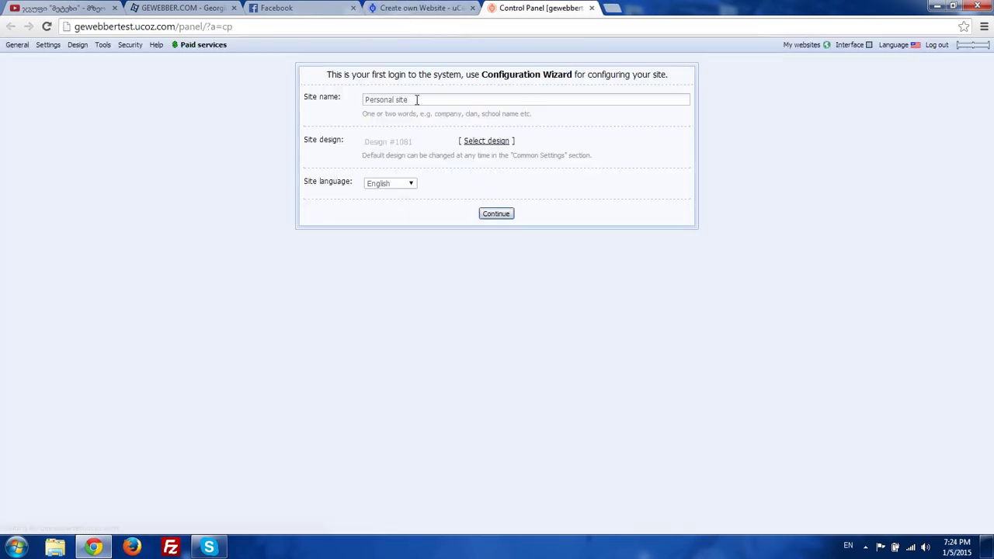
# - Rename the site from 'Personal site' to 'GEWEBBER.COM - How To Create uCoz Site'
pyautogui.click(417, 100)
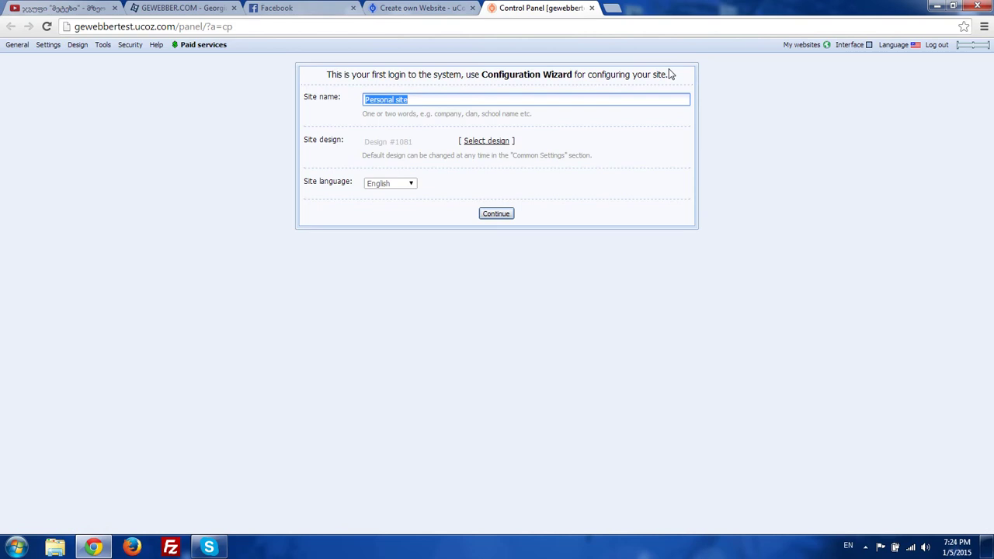
pyautogui.write('GE')
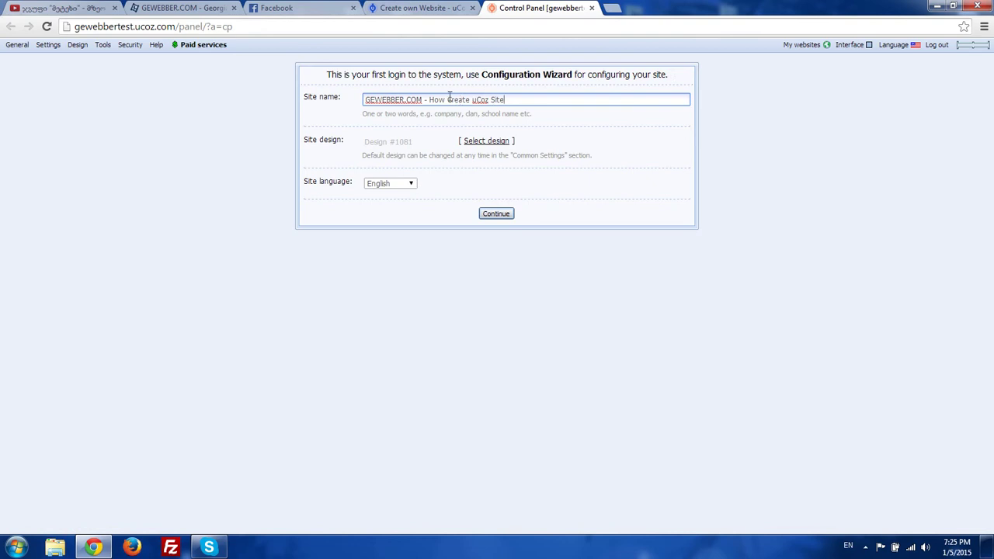
pyautogui.write('To')
pyautogui.tripleClick(317, 177)
pyautogui.click(387, 140)
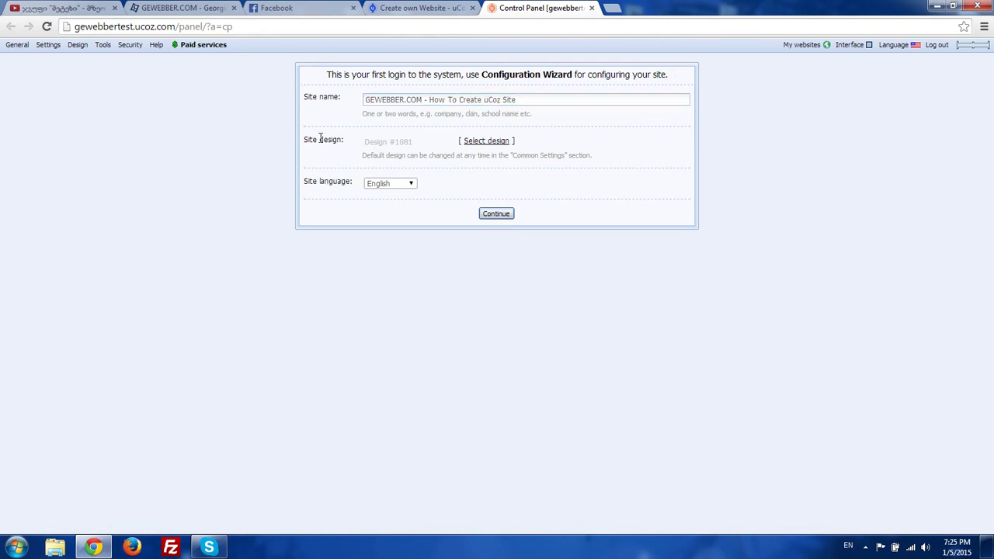
pyautogui.moveTo(379, 134); pyautogui.dragTo(422, 137)
# - Browse the design list and choose Design #1291 for the site
pyautogui.click(482, 143)
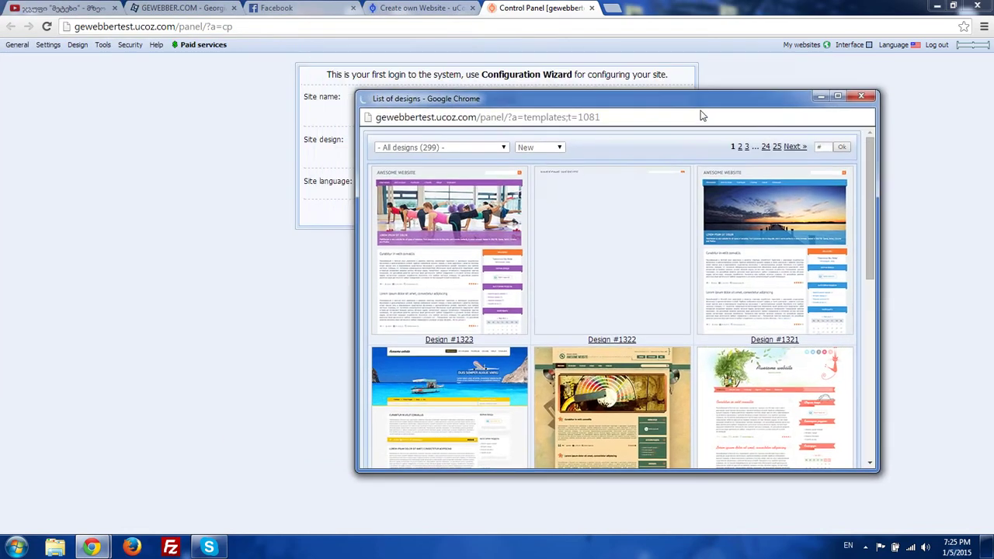
pyautogui.moveTo(702, 114); pyautogui.dragTo(547, 115)
pyautogui.click(276, 161)
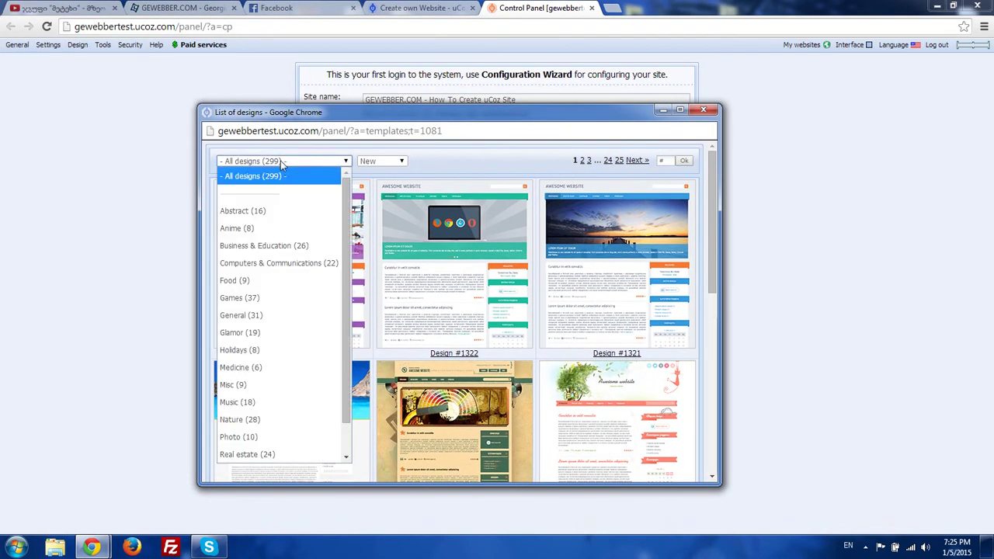
pyautogui.click(280, 161)
pyautogui.click(281, 163)
pyautogui.scroll(-5, 524, 224)
pyautogui.scroll(1, 517, 330)
pyautogui.scroll(4, 528, 320)
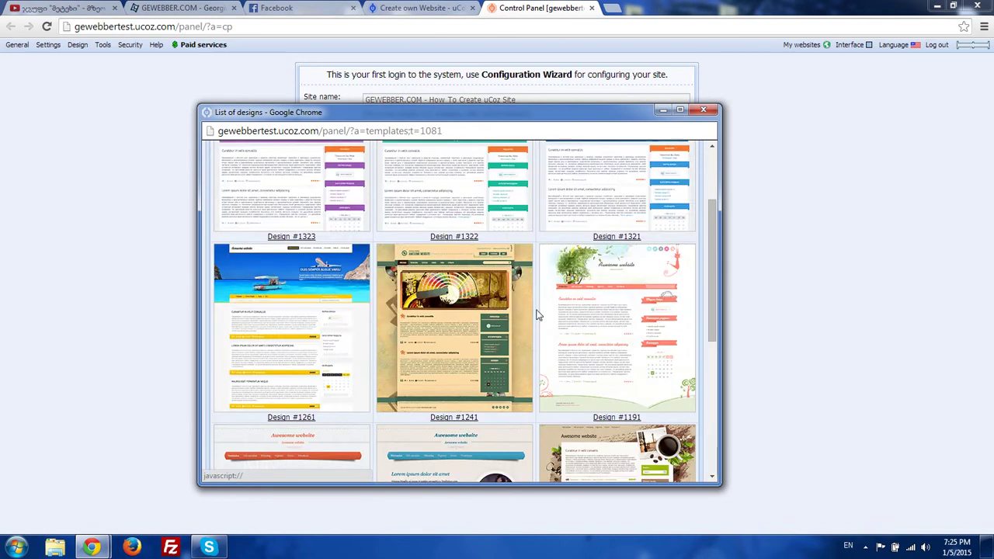
pyautogui.scroll(-5, 512, 292)
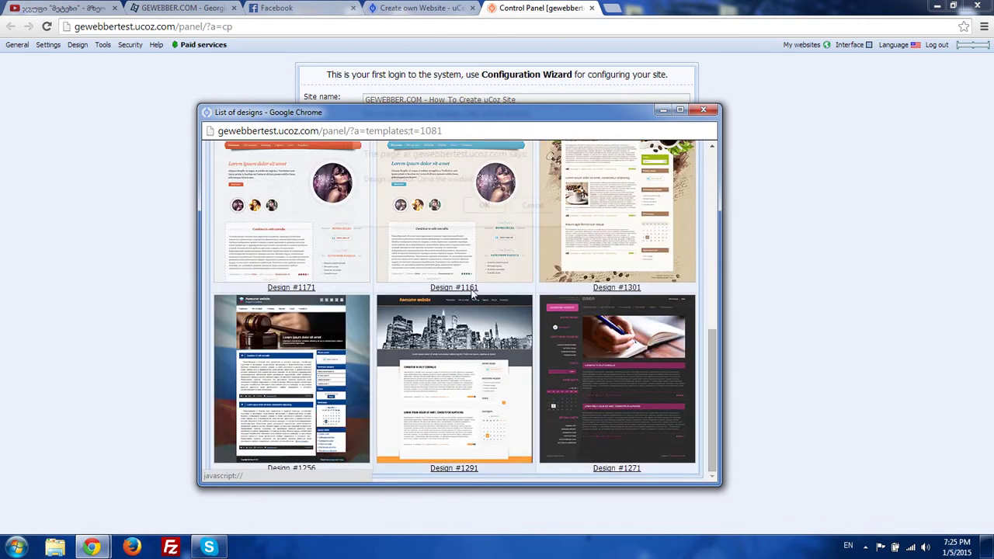
pyautogui.click(473, 297)
pyautogui.click(475, 206)
# - Set the site language to Georgian and submit the setup form
pyautogui.click(380, 185)
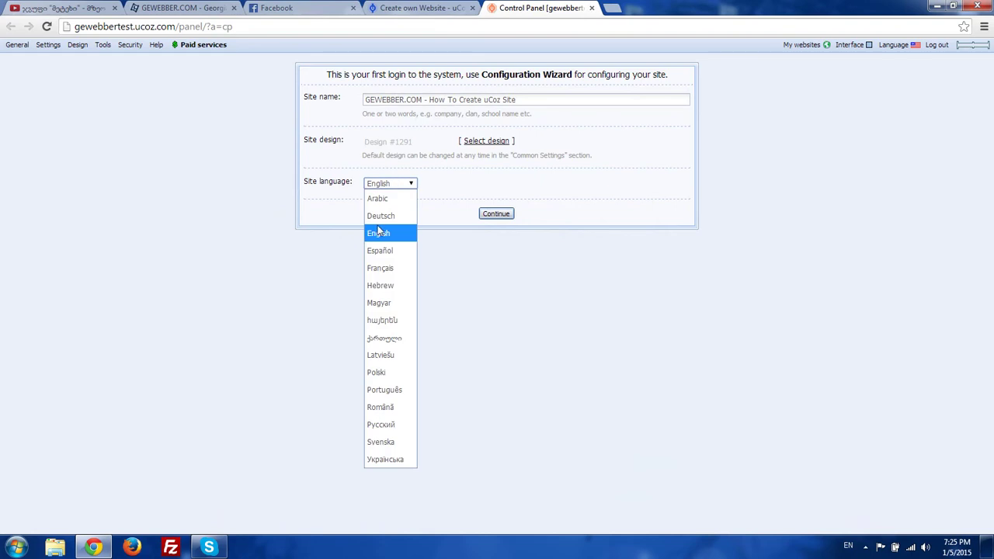
pyautogui.click(381, 335)
pyautogui.click(496, 214)
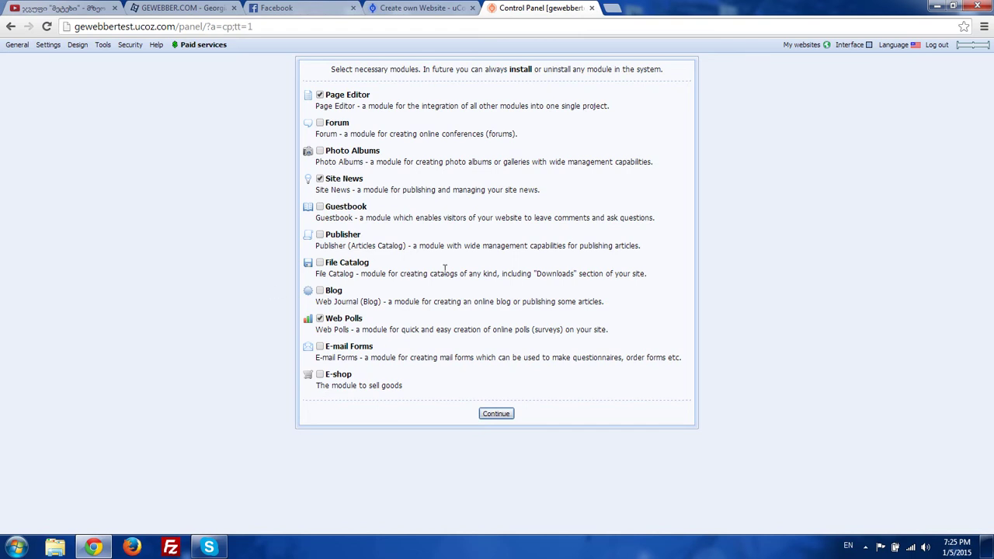
# - Accept the default Page Editor, Site News and Web Polls modules and dismiss the welcome message
pyautogui.click(497, 414)
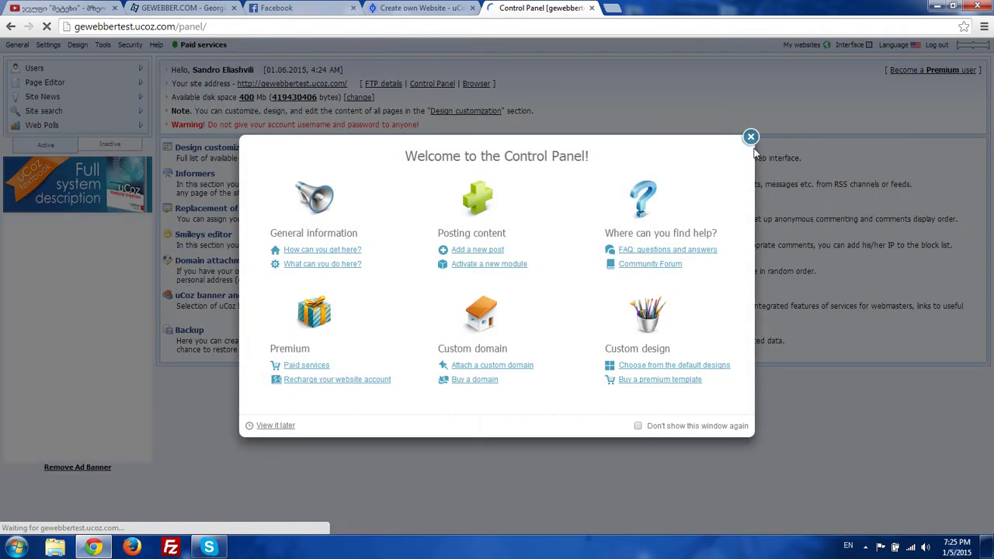
pyautogui.click(750, 137)
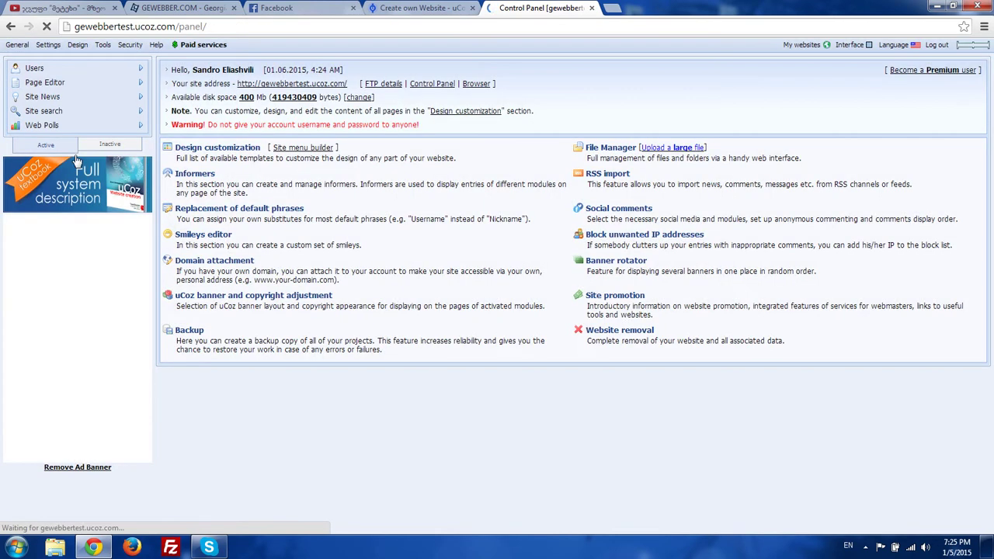
# - Review the inactive and active module lists, then open the live site in a new tab
pyautogui.click(105, 146)
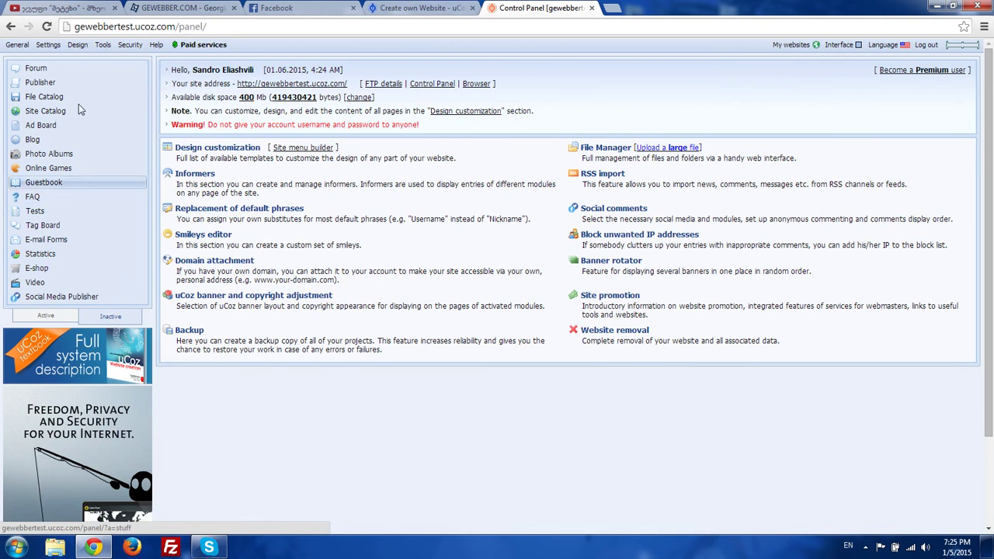
pyautogui.click(48, 315)
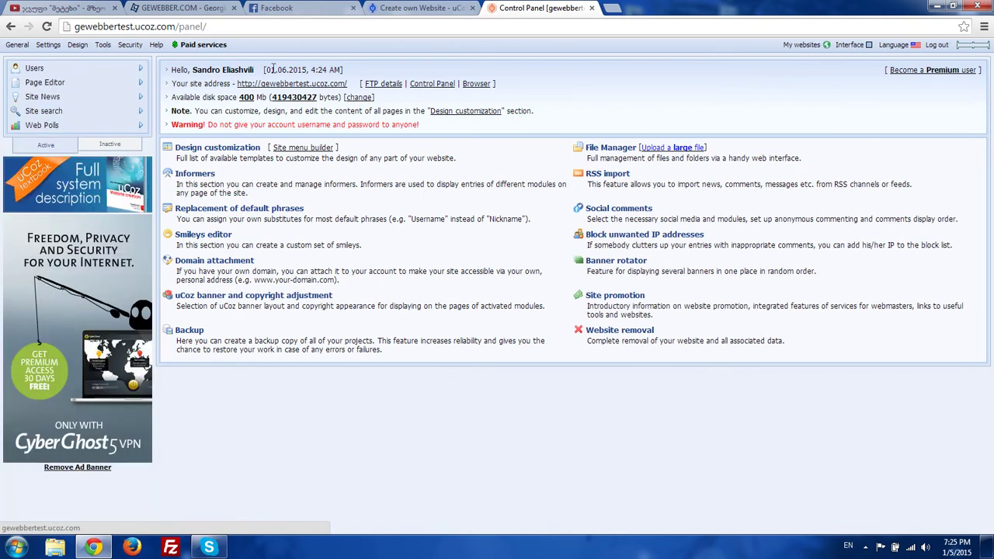
pyautogui.moveTo(24, 49)
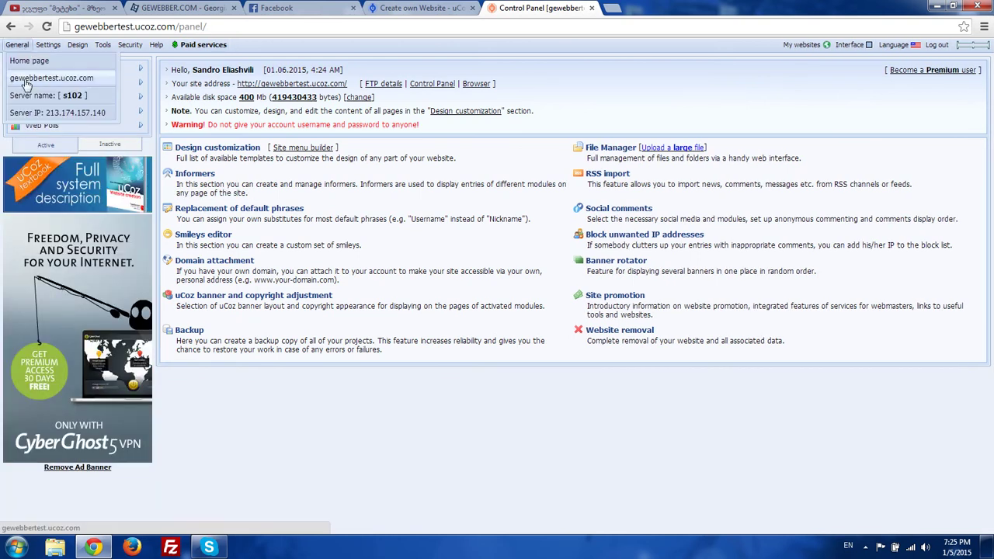
pyautogui.click(31, 80)
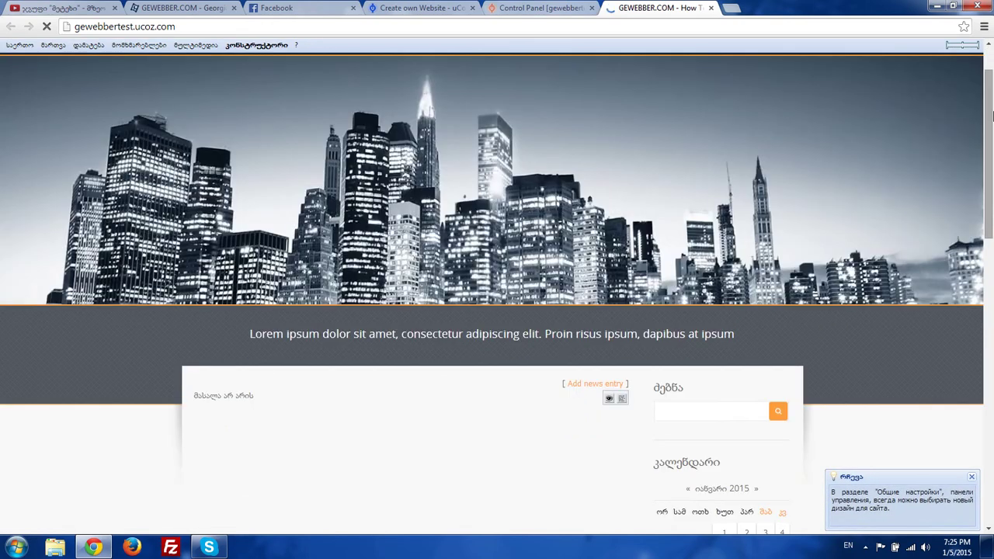
pyautogui.moveTo(991, 114); pyautogui.dragTo(989, 145)
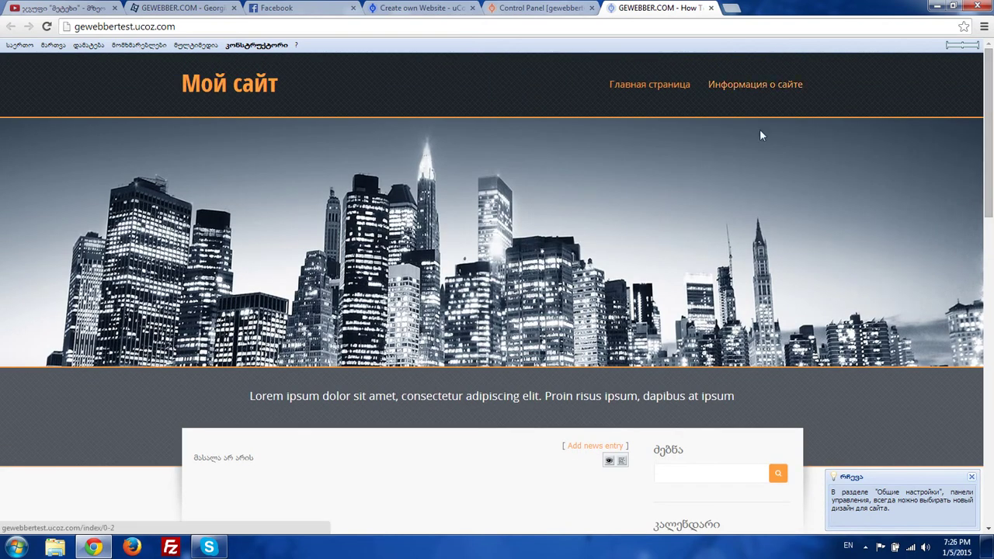
pyautogui.scroll(-5, 757, 156)
pyautogui.scroll(2, 748, 194)
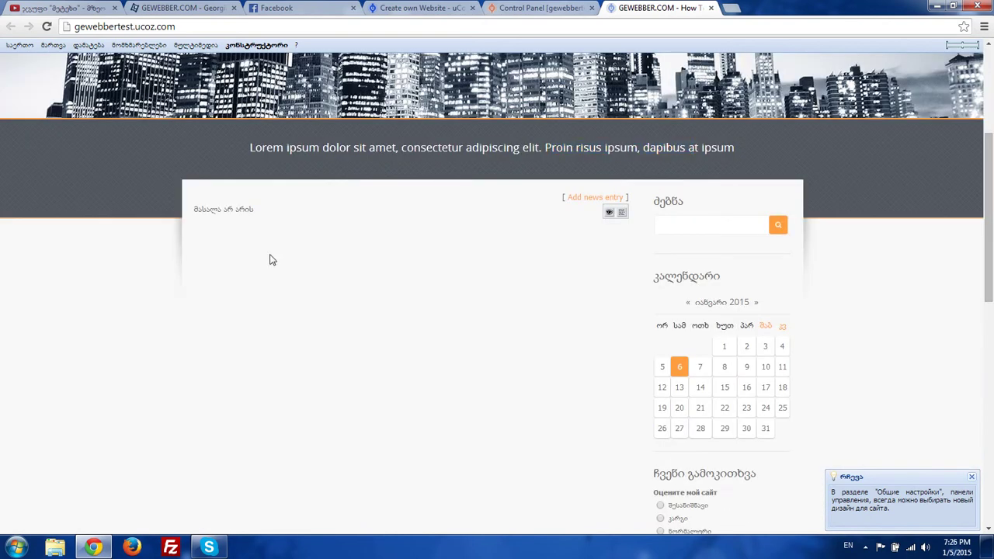
pyautogui.scroll(2, 466, 167)
# - Compare the live site with the Control Panel and reload the gewebbertest.ucoz.com page
pyautogui.hotkey('ctrl', 'shift', 'Tab')
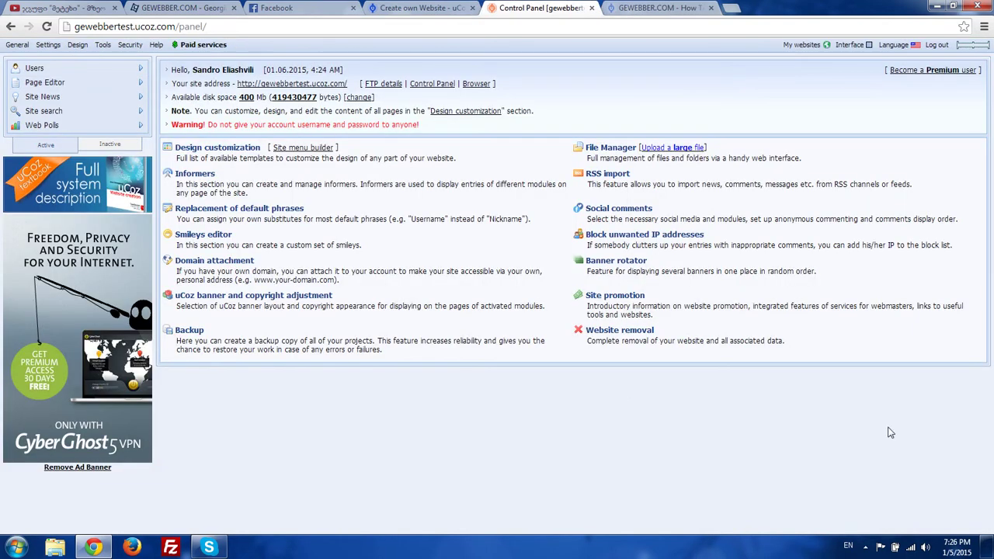
pyautogui.hotkey('ctrl', 'Tab')
pyautogui.hotkey('ctrl', 'shift', 'Tab')
pyautogui.hotkey('ctrl', 'Tab')
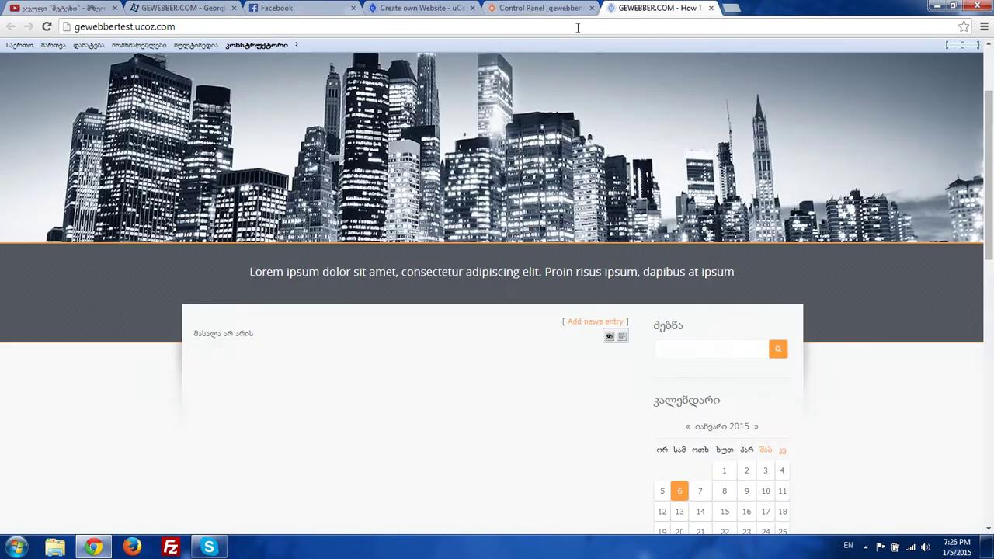
pyautogui.hotkey('ctrl', 'shift', 'Tab')
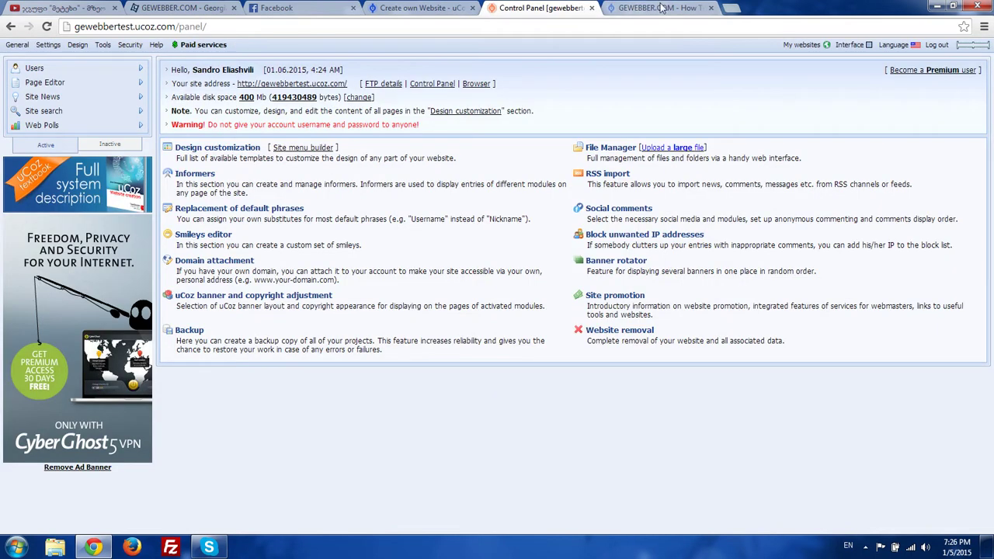
pyautogui.hotkey('ctrl', 'Tab')
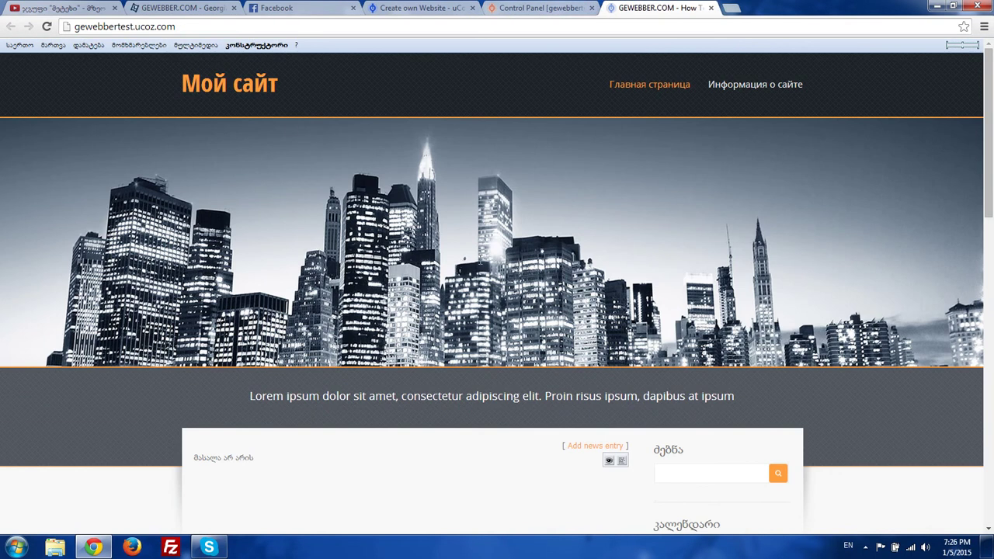
pyautogui.scroll(-3, 518, 312)
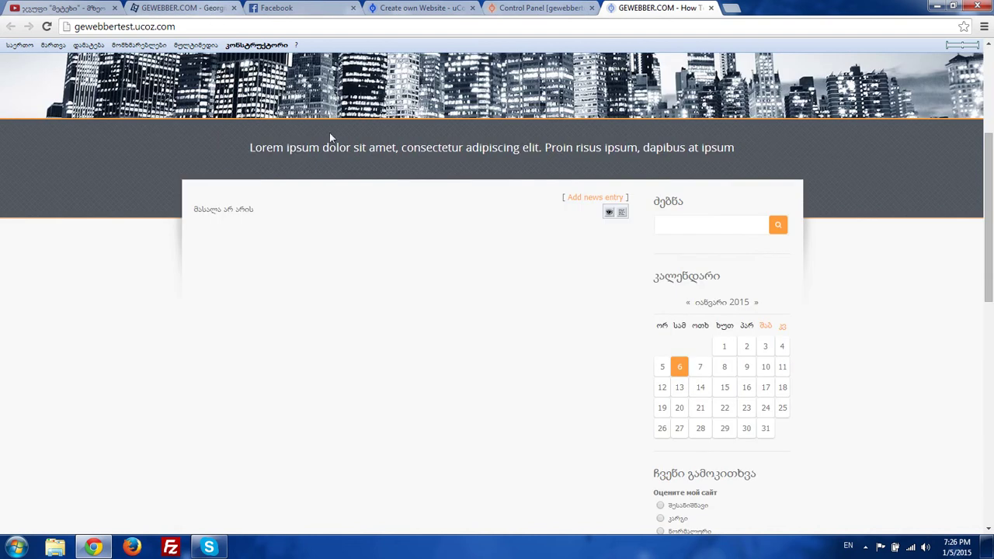
pyautogui.press('F5')
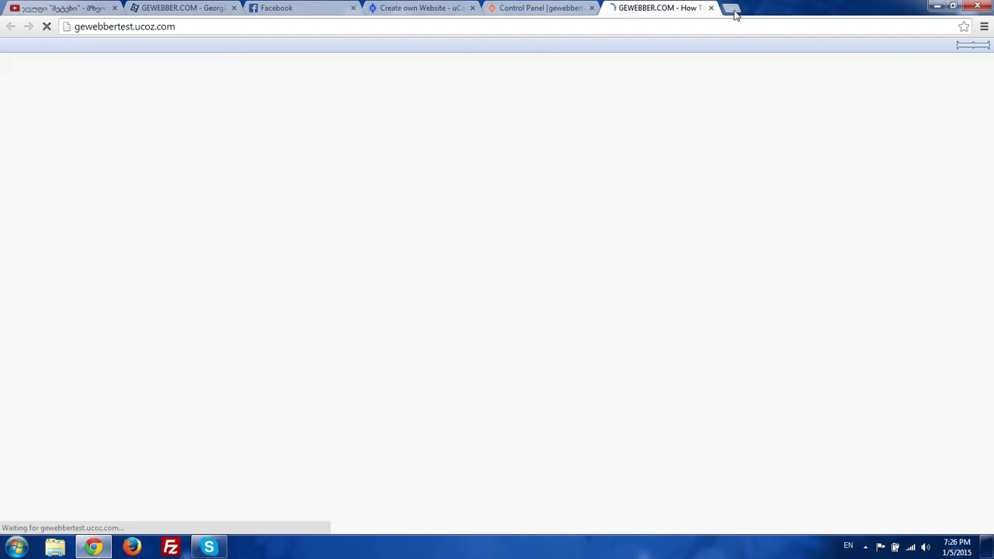
# - Open Google in a new tab and search for 'uCoz design'
pyautogui.click(731, 8)
pyautogui.write('google.ge')
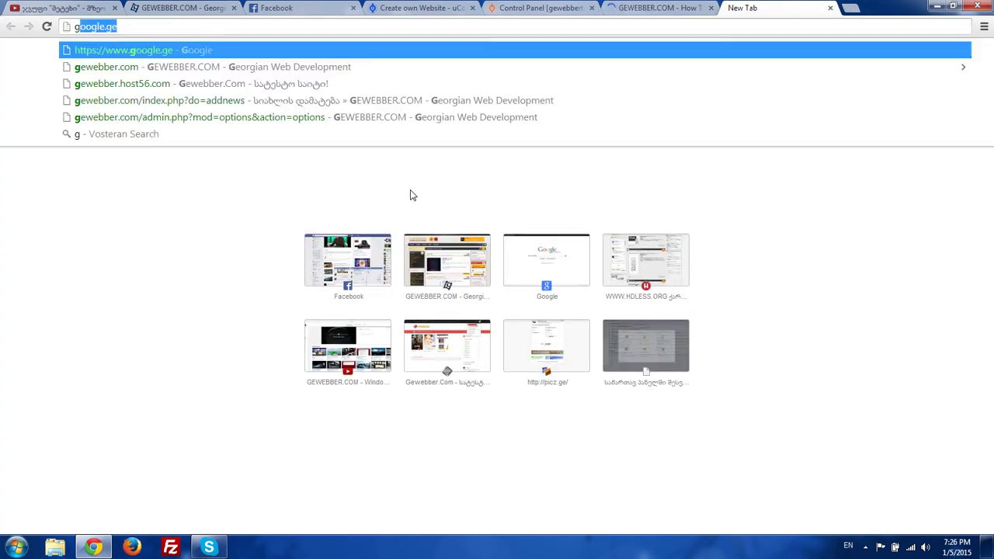
pyautogui.press('Return')
pyautogui.write('u')
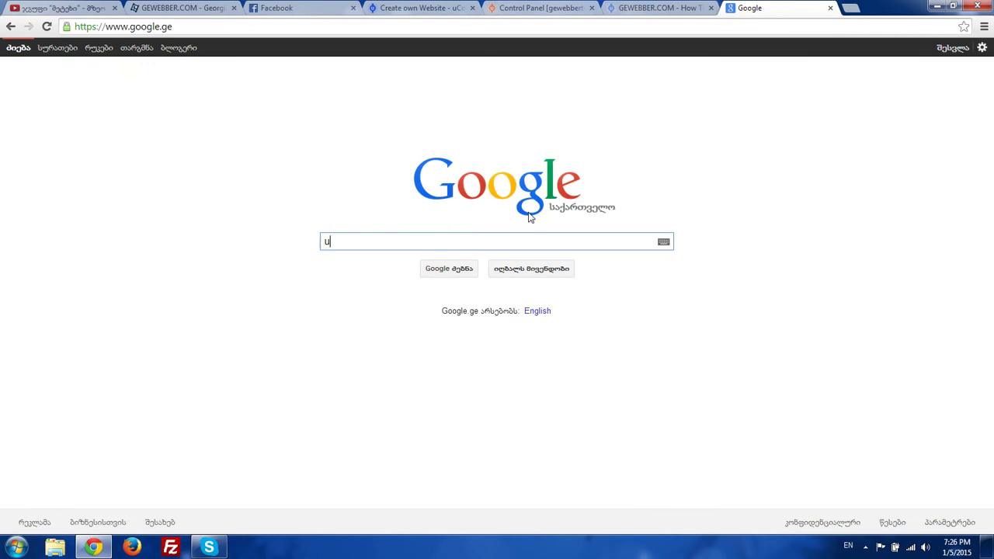
pyautogui.write('Coz design')
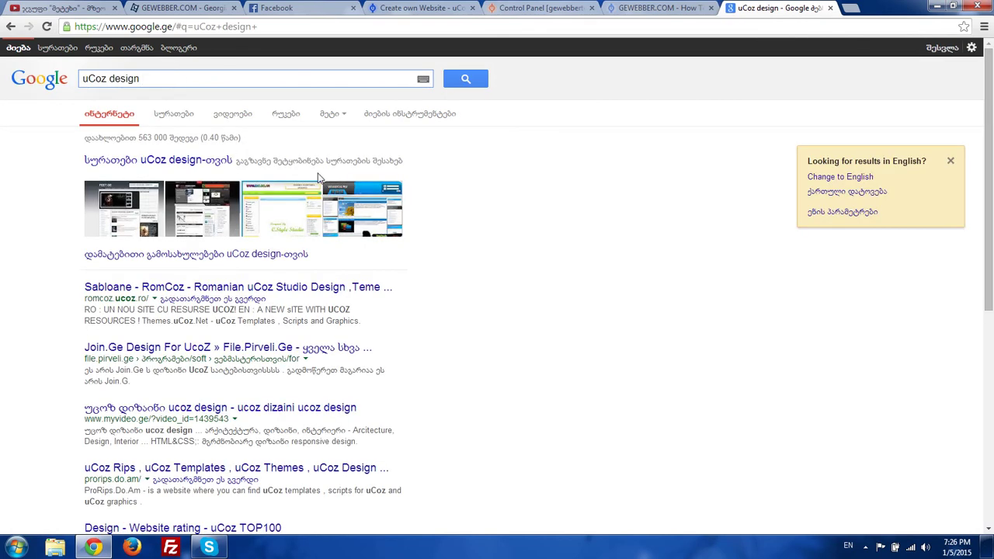
pyautogui.scroll(-2, 317, 177)
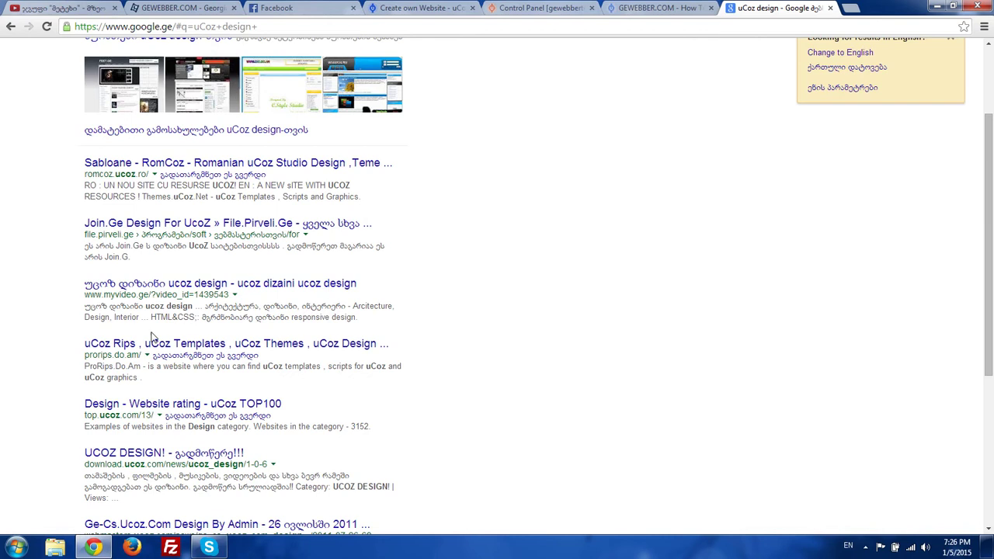
pyautogui.scroll(-5, 200, 295)
pyautogui.scroll(7, 493, 218)
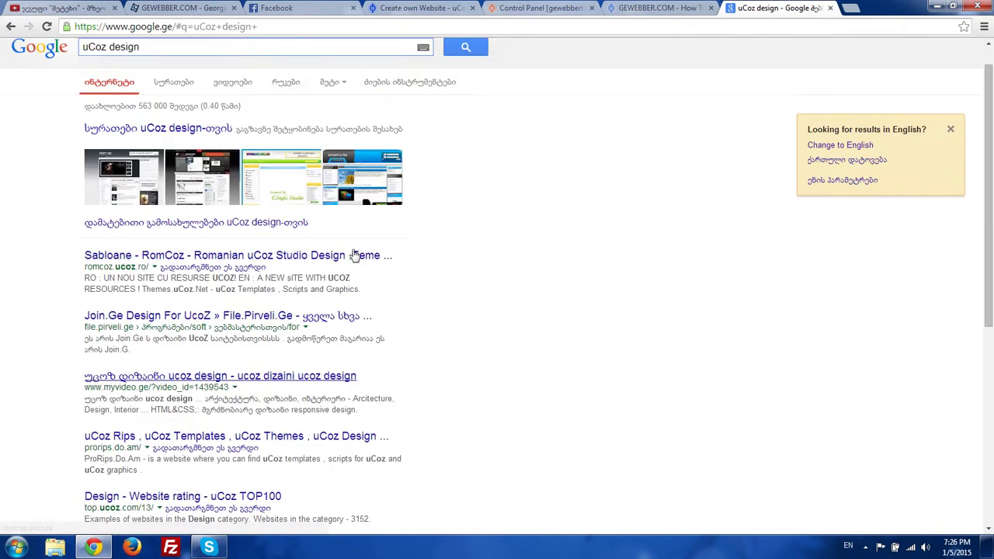
# - Replace the query with 'шаблон для укоз' and run the search
pyautogui.hotkey('ctrl', 'a')
pyautogui.hotkey('alt', 'shift')
pyautogui.press('BackSpace')
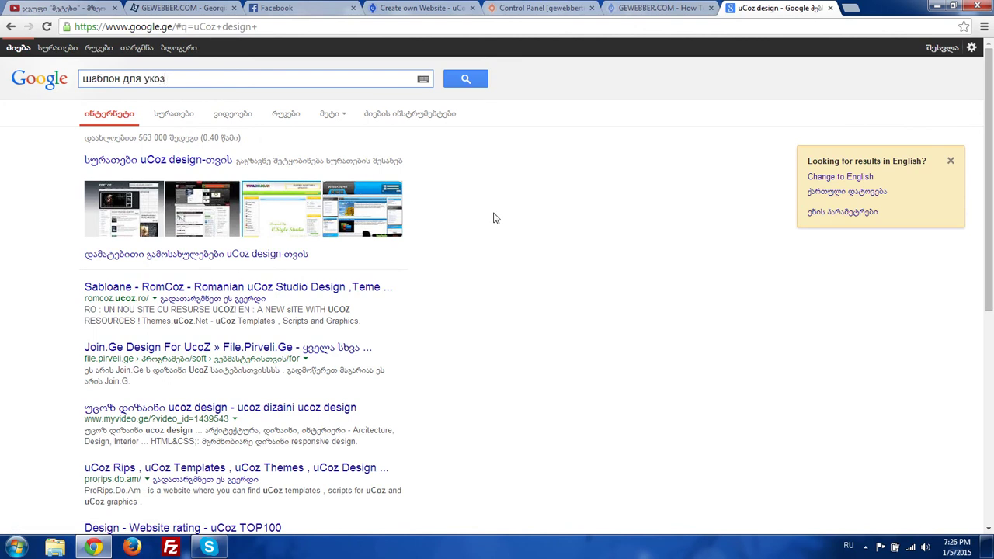
pyautogui.press('Return')
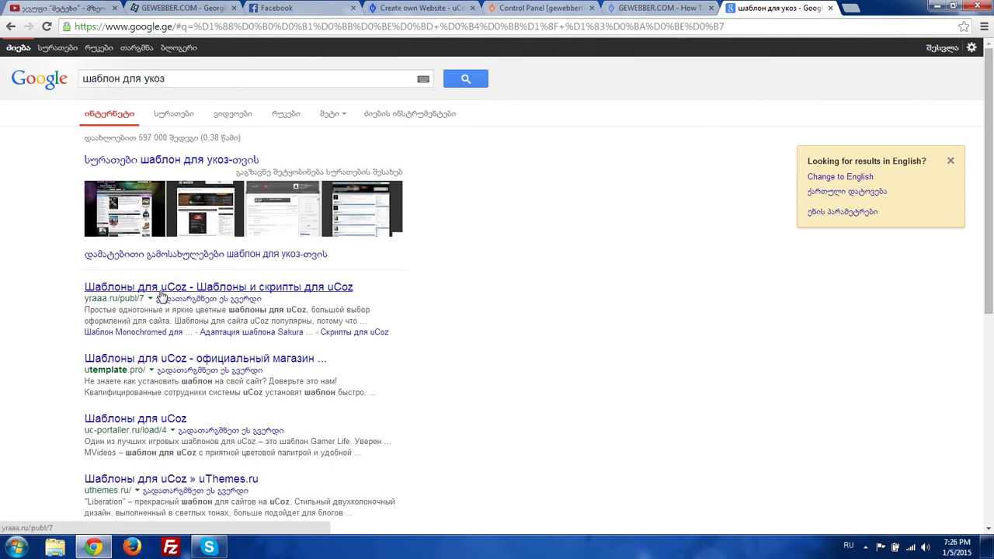
# - Open the yraaa.ru result and scroll through its uCoz templates catalogue
pyautogui.click(161, 292)
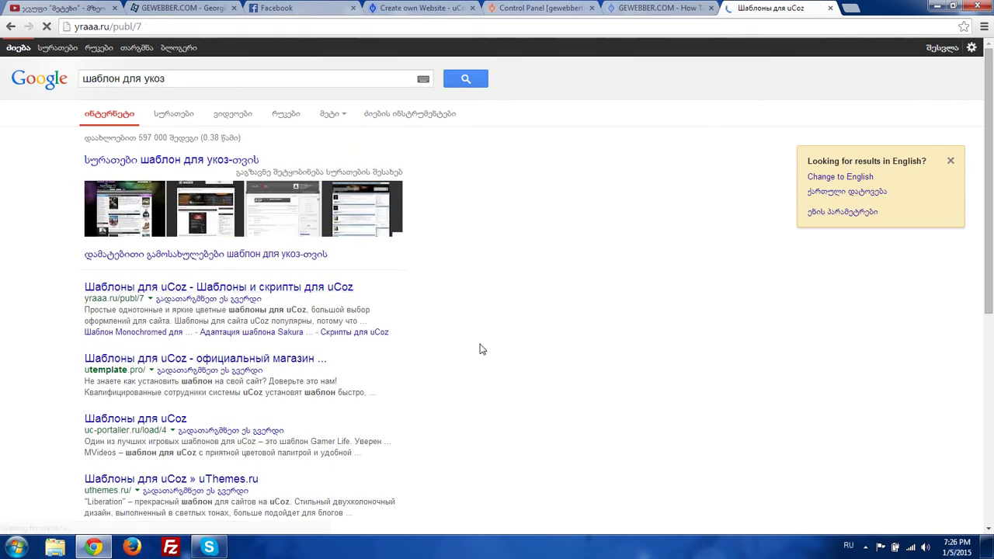
pyautogui.scroll(-4, 512, 303)
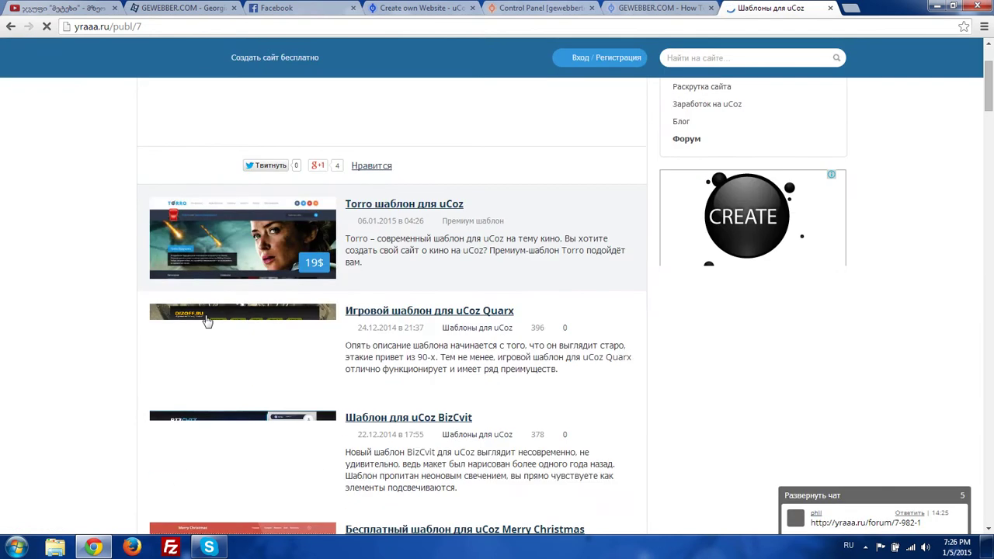
pyautogui.scroll(-2, 288, 309)
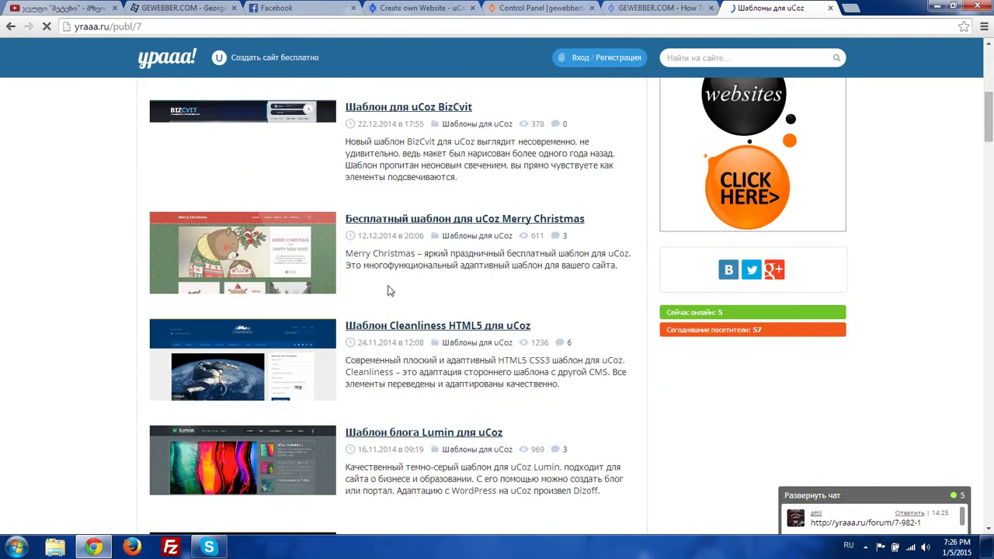
pyautogui.scroll(-2, 350, 279)
pyautogui.scroll(-2, 308, 268)
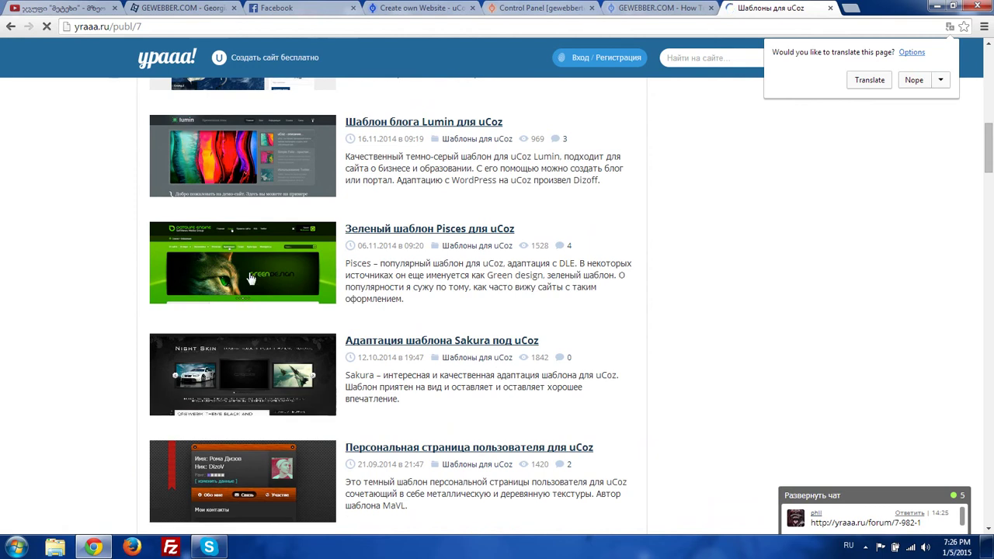
pyautogui.scroll(-3, 250, 278)
pyautogui.scroll(2, 280, 233)
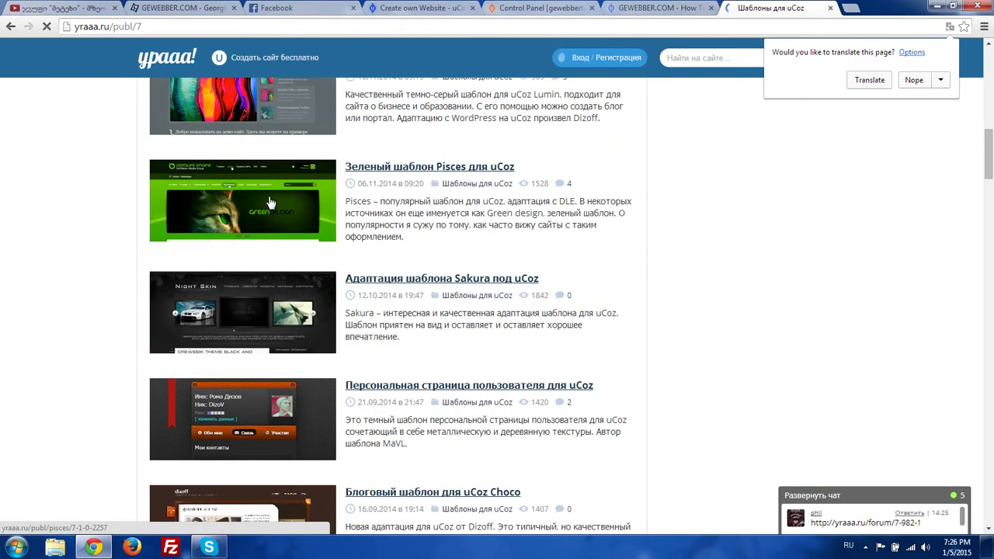
pyautogui.scroll(-5, 264, 202)
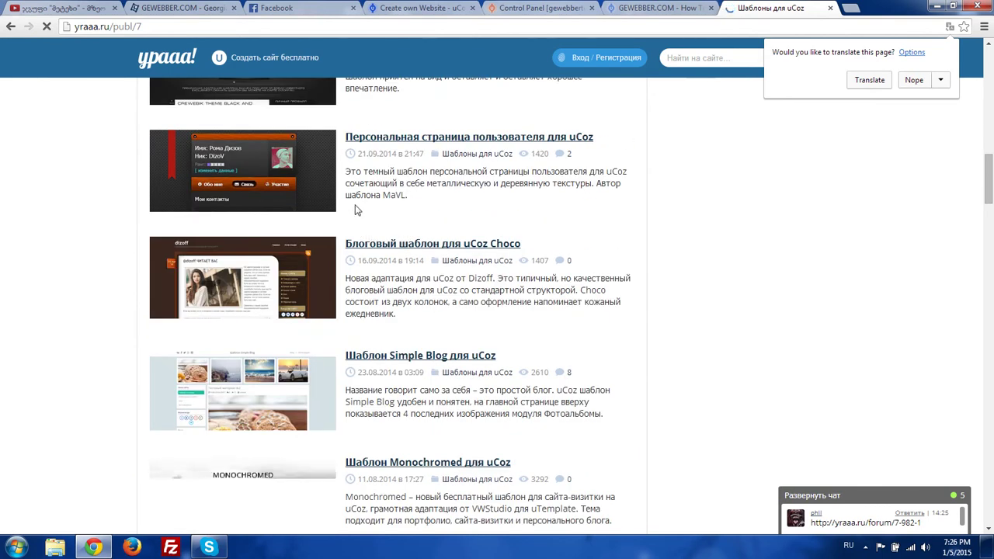
pyautogui.scroll(3, 366, 233)
# - Open the Green Pisces template article and start its download countdown
pyautogui.click(425, 106)
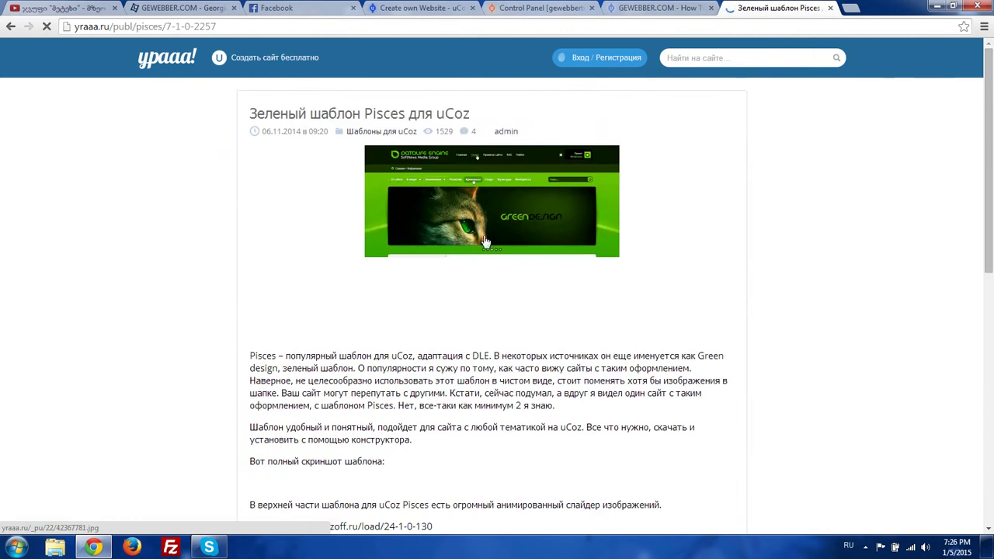
pyautogui.scroll(-4, 383, 253)
pyautogui.scroll(-8, 351, 200)
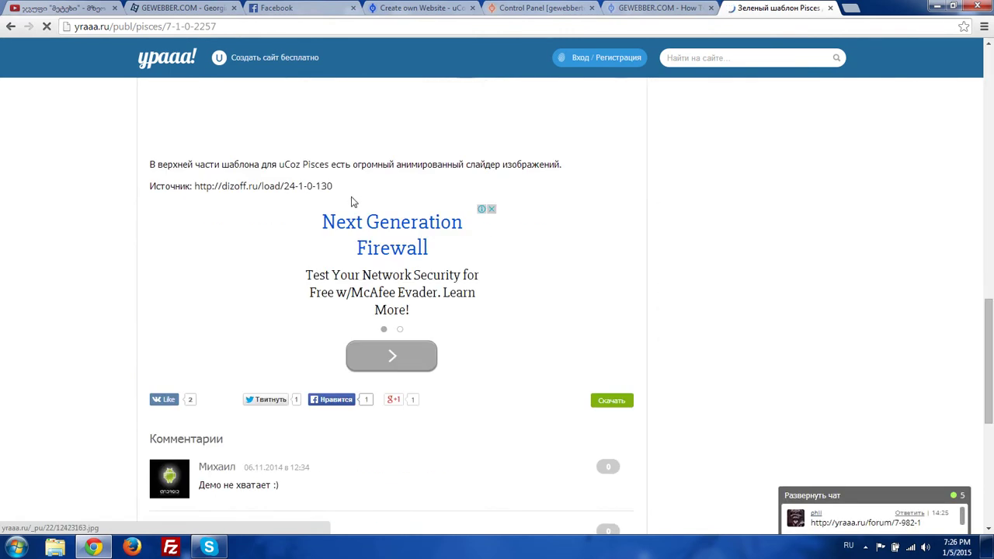
pyautogui.scroll(1, 353, 217)
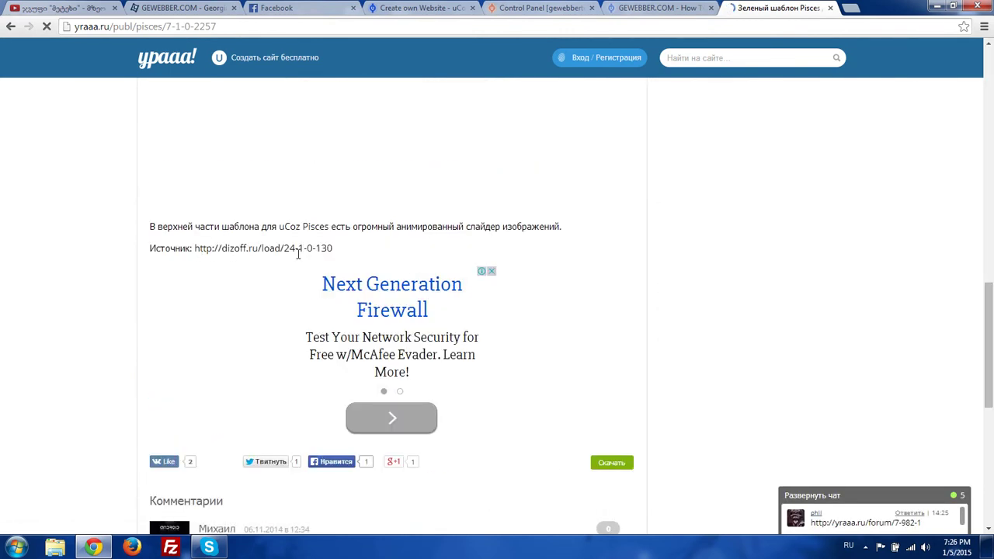
pyautogui.scroll(-3, 377, 284)
pyautogui.click(605, 277)
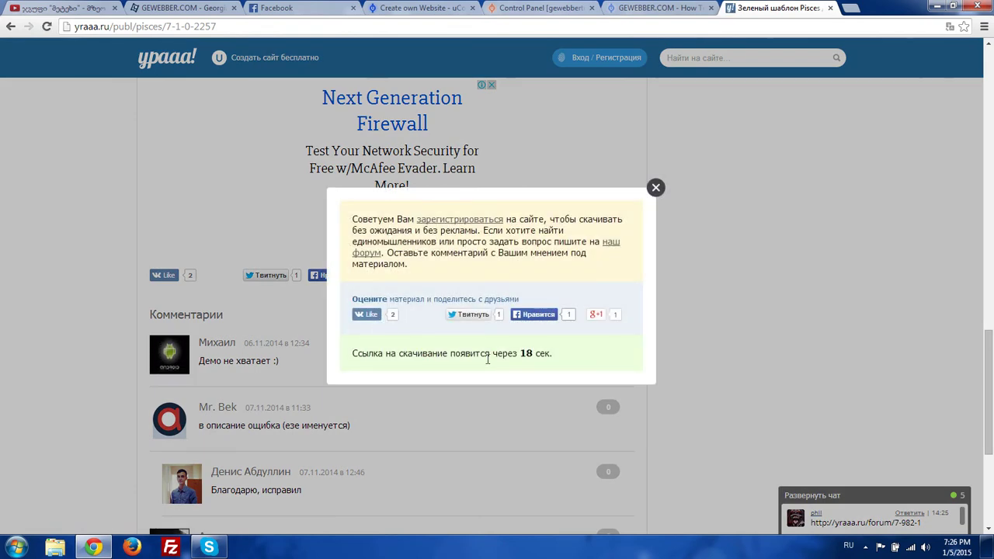
pyautogui.doubleClick(487, 359)
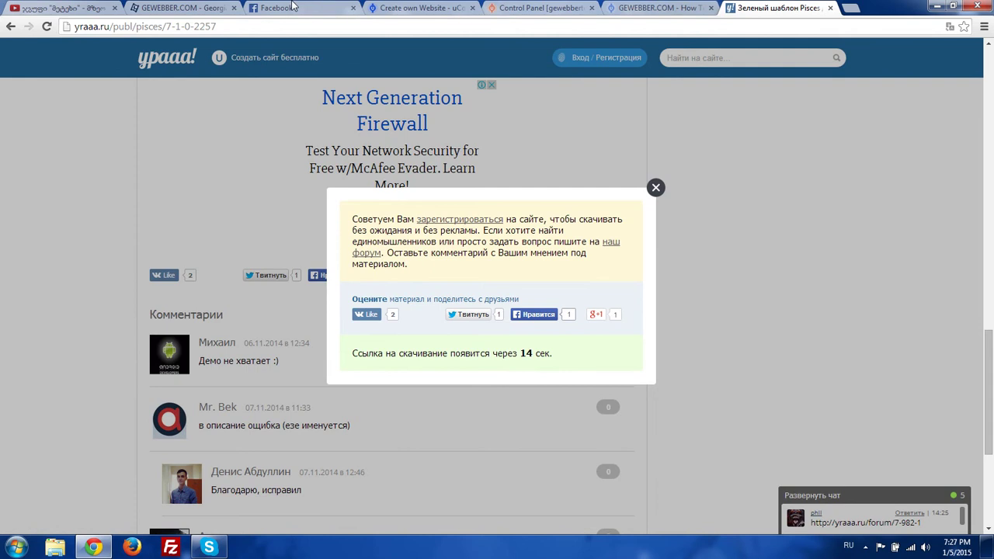
# - Reload the GEWEBBER.COM tab, then return to the uCoz test site tab
pyautogui.hotkey('ctrl', '2')
pyautogui.press('F5')
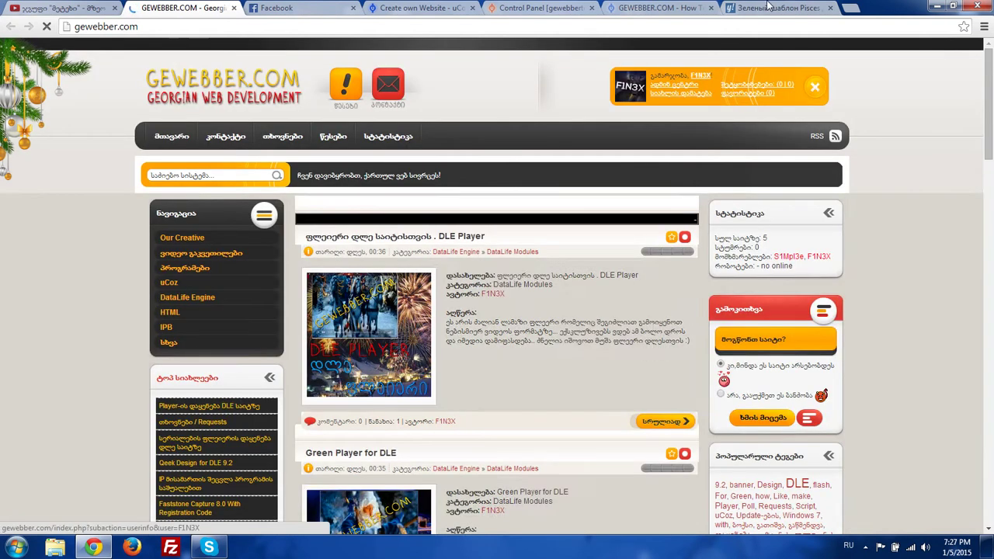
pyautogui.hotkey('ctrl', '7')
pyautogui.hotkey('ctrl', '6')
pyautogui.scroll(-3, 635, 91)
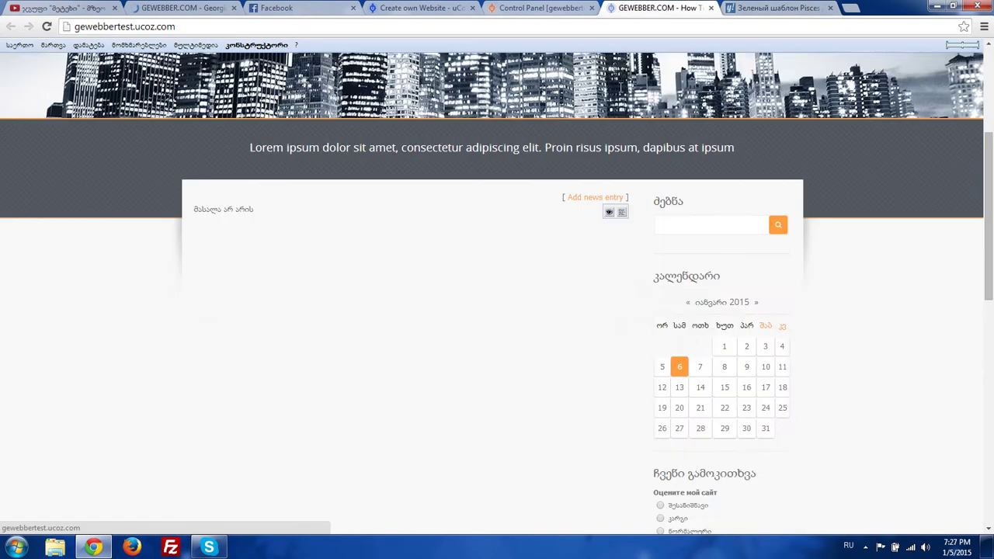
# - Set a new FTP password for the site, answering the secret question, in the Control Panel
pyautogui.click(522, 9)
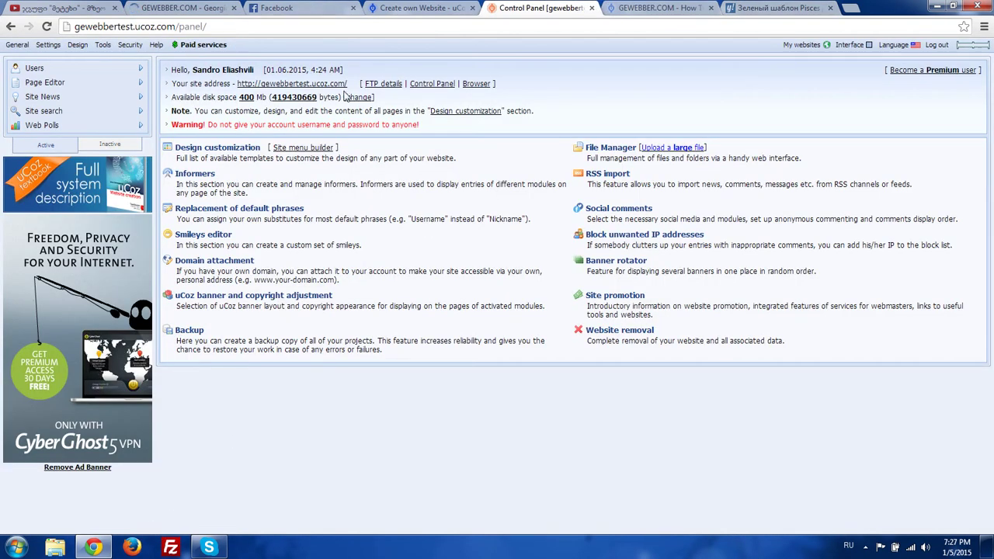
pyautogui.click(383, 83)
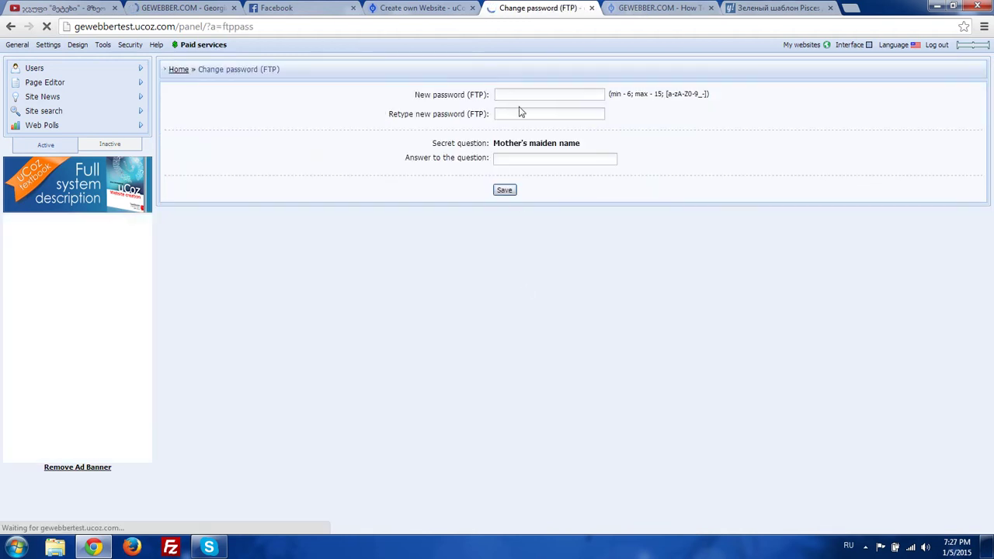
pyautogui.click(522, 94)
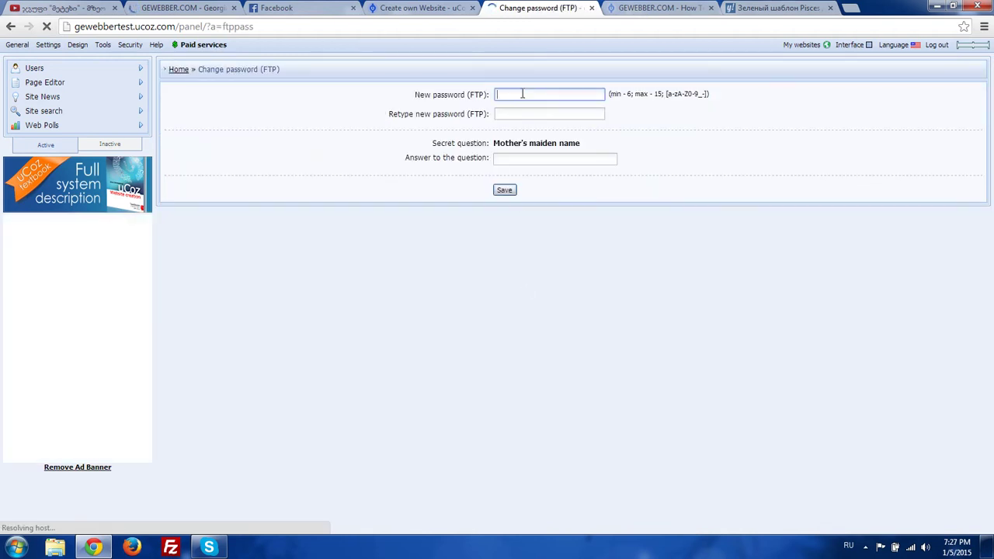
pyautogui.press('Tab')
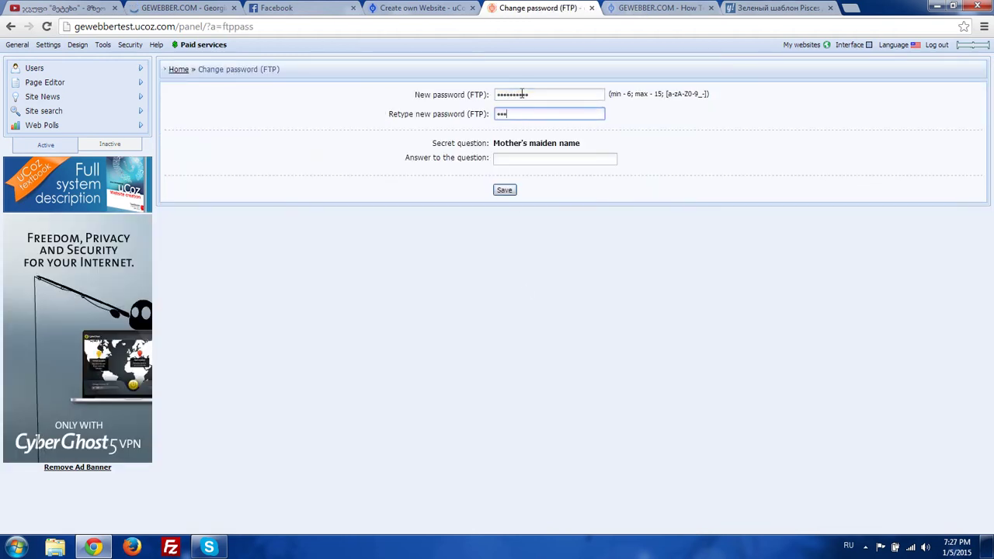
pyautogui.press('Tab')
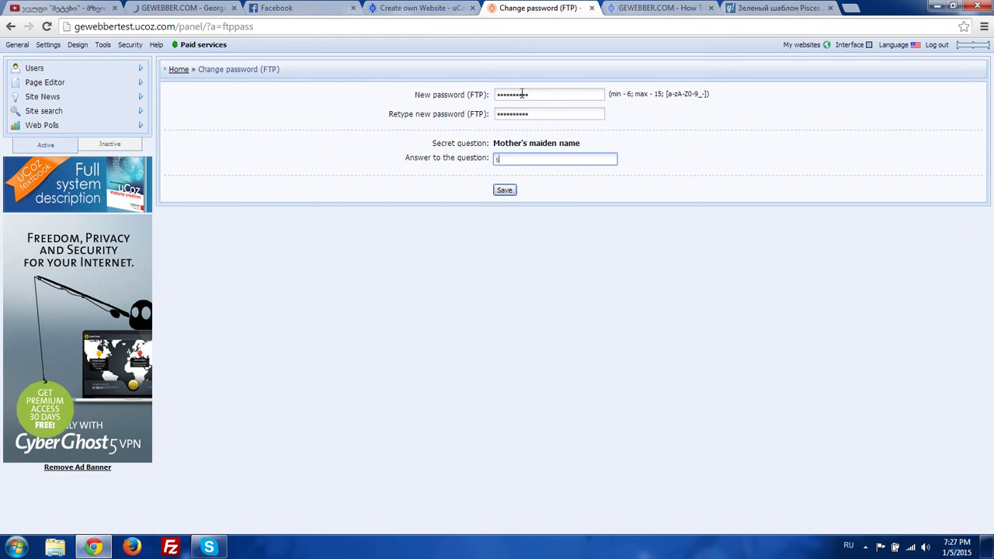
pyautogui.hotkey('alt', 'shift')
pyautogui.press('Return')
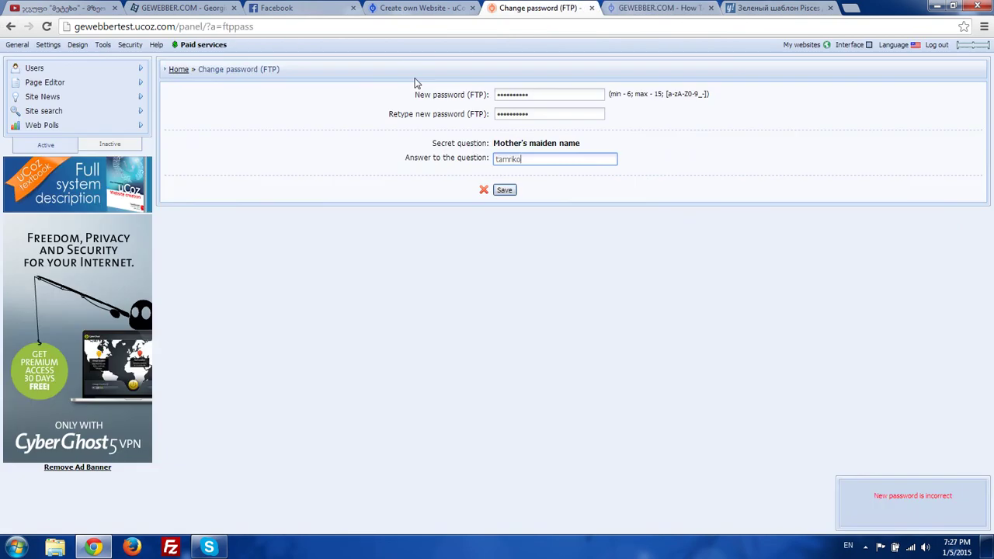
pyautogui.click(17, 45)
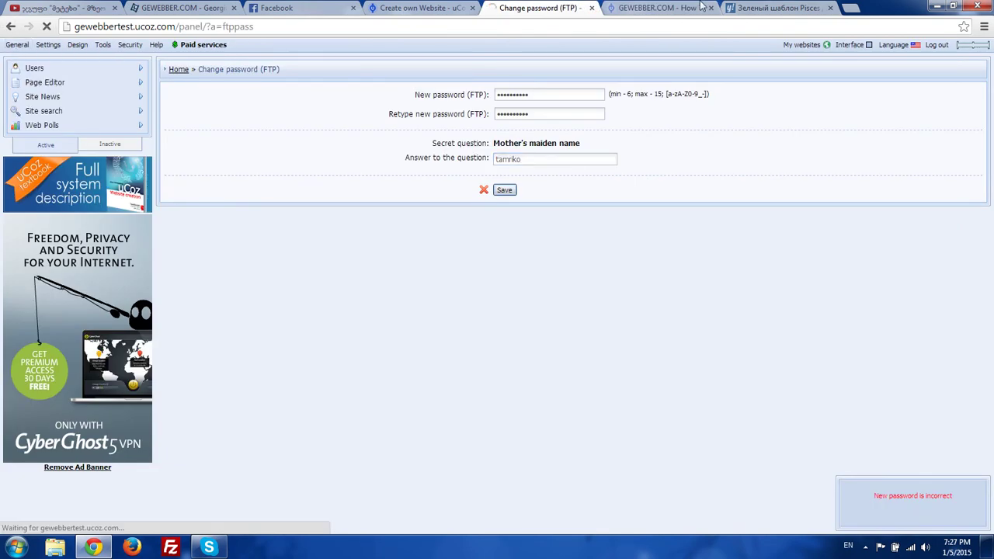
# - Download the Pisces template archive and close the template page
pyautogui.click(776, 7)
pyautogui.click(365, 353)
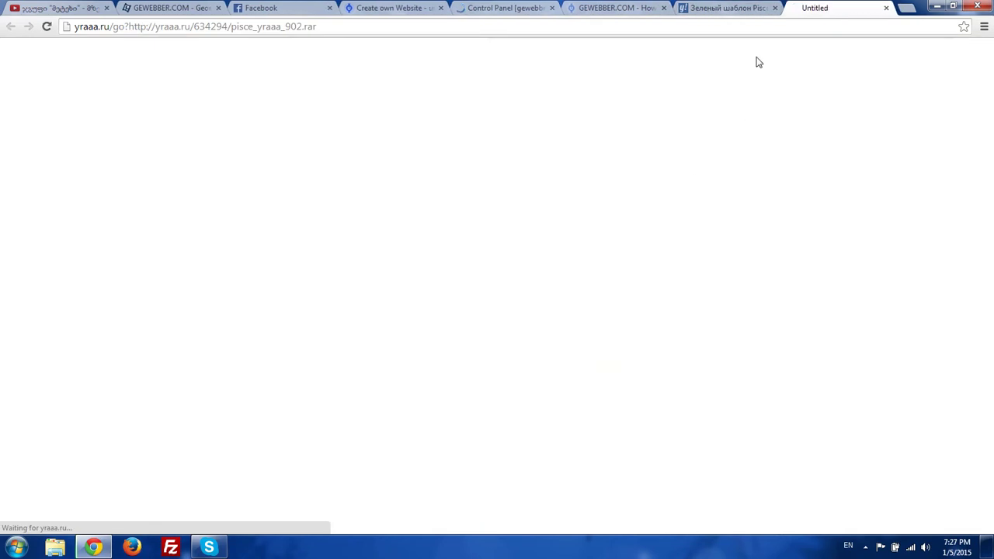
pyautogui.click(830, 8)
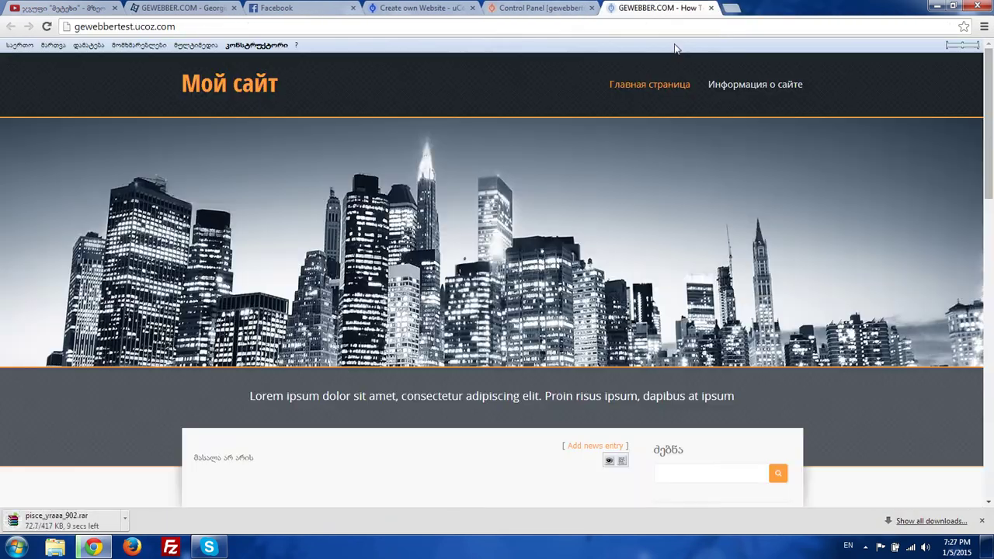
pyautogui.click(555, 6)
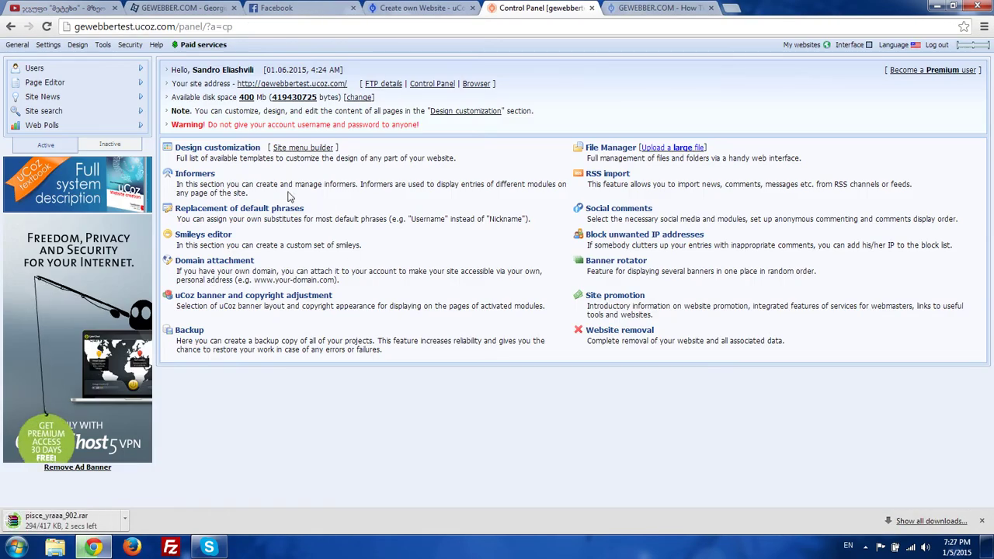
# - Launch FileZilla and display the site's FTP connection details in the Control Panel
pyautogui.click(170, 547)
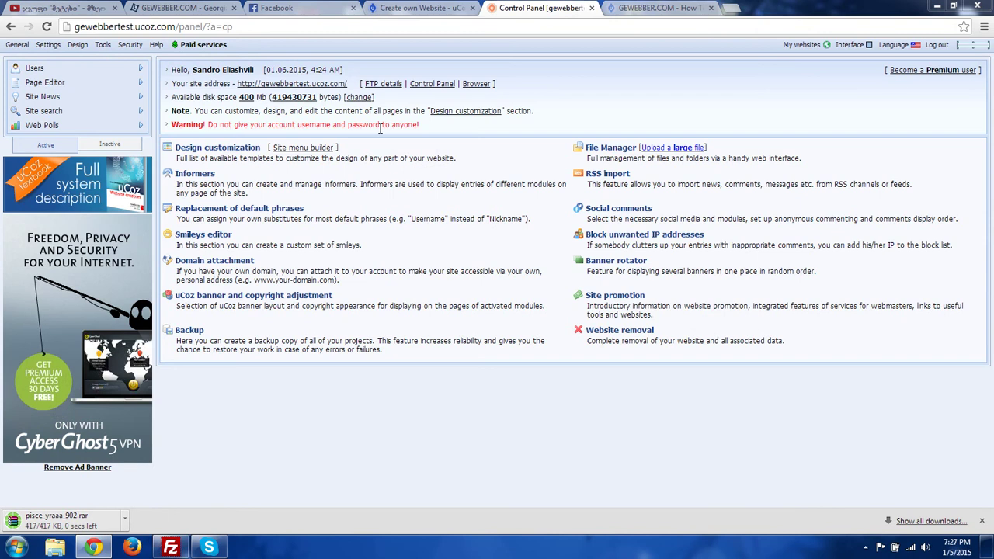
pyautogui.click(303, 97)
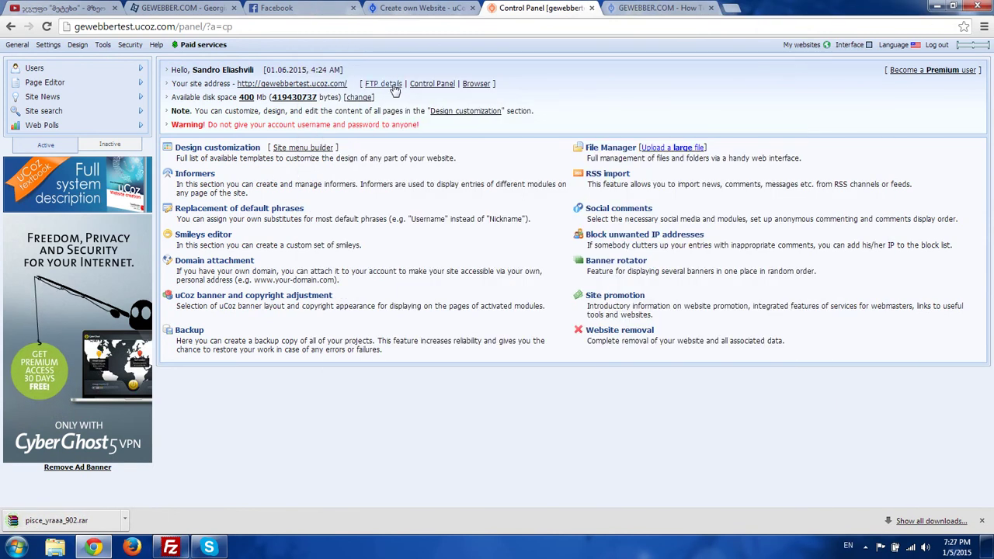
pyautogui.moveTo(127, 50)
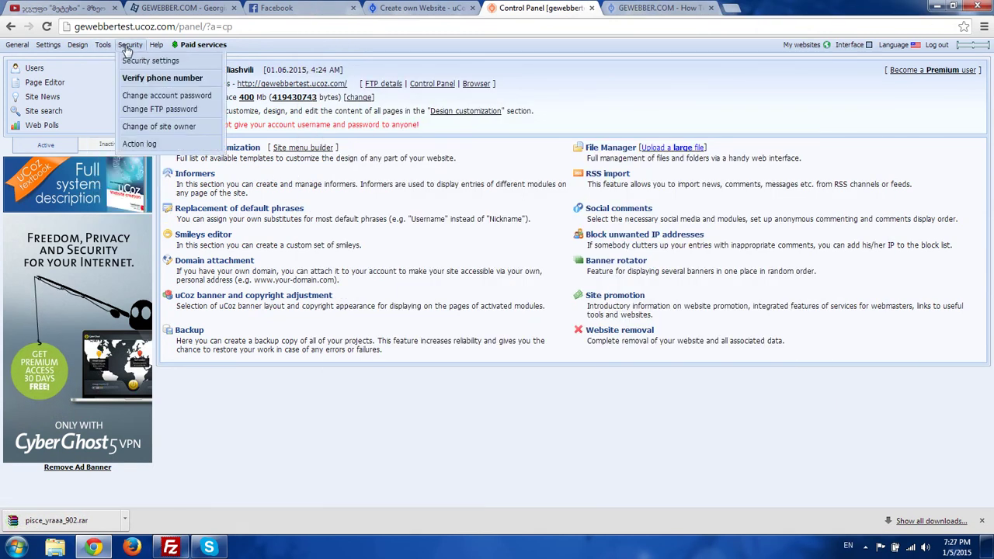
pyautogui.click(141, 109)
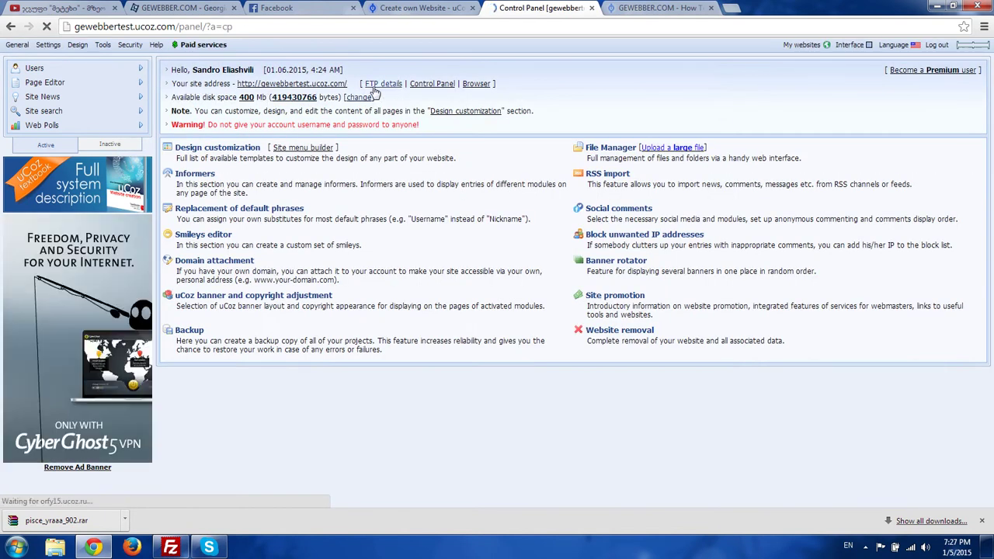
pyautogui.click(393, 84)
# - Copy the site's FTP host into FileZilla and Quickconnect to the server
pyautogui.moveTo(515, 245); pyautogui.dragTo(423, 245)
pyautogui.click(170, 547)
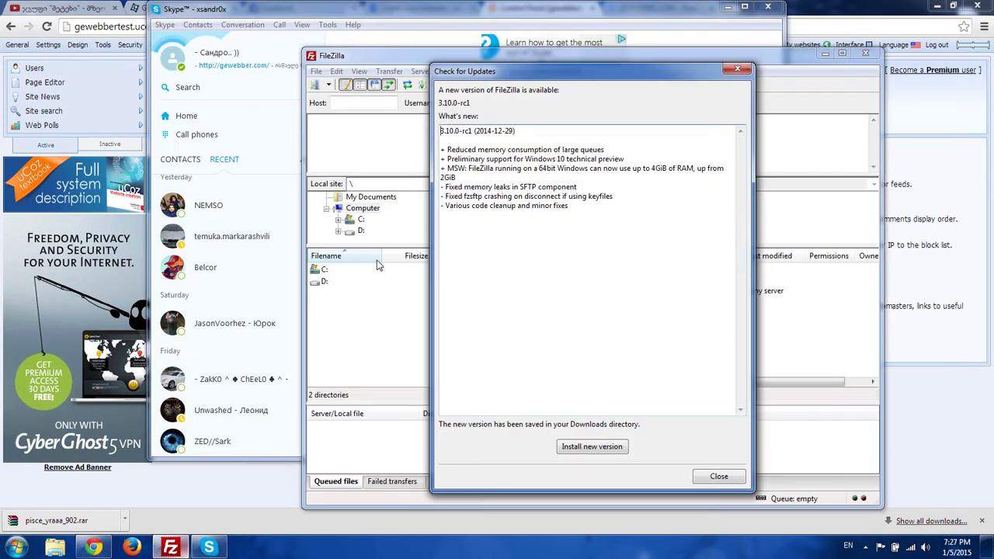
pyautogui.click(739, 69)
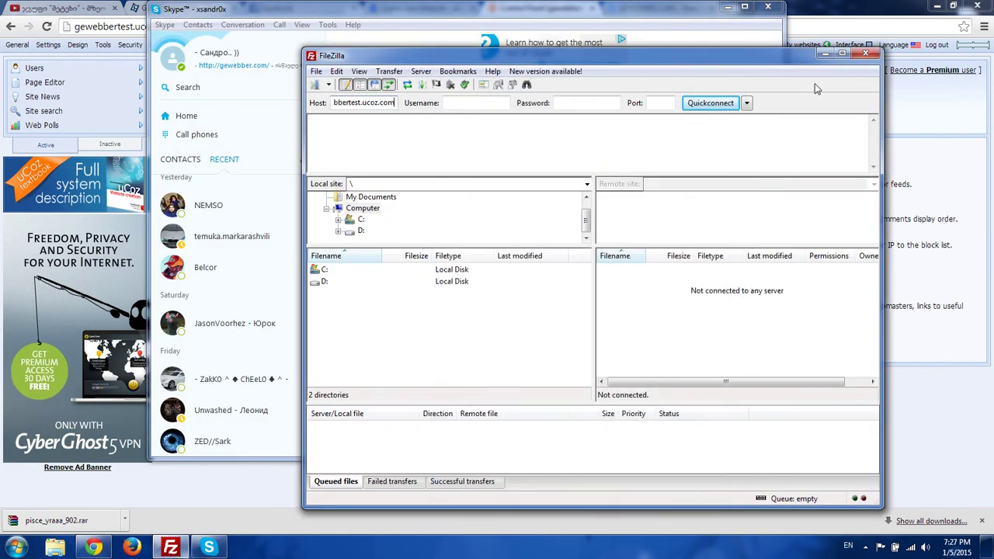
pyautogui.click(775, 8)
pyautogui.click(283, 177)
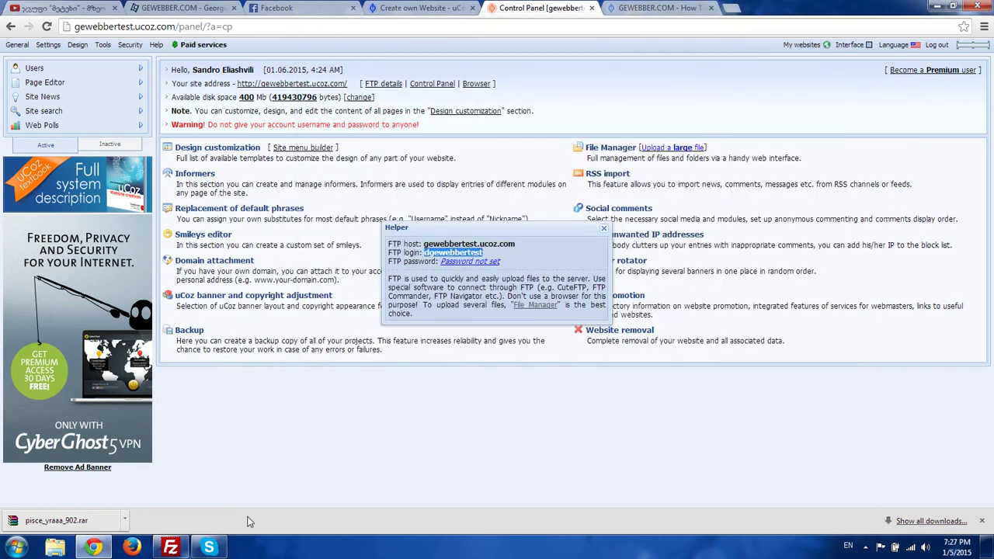
pyautogui.click(170, 547)
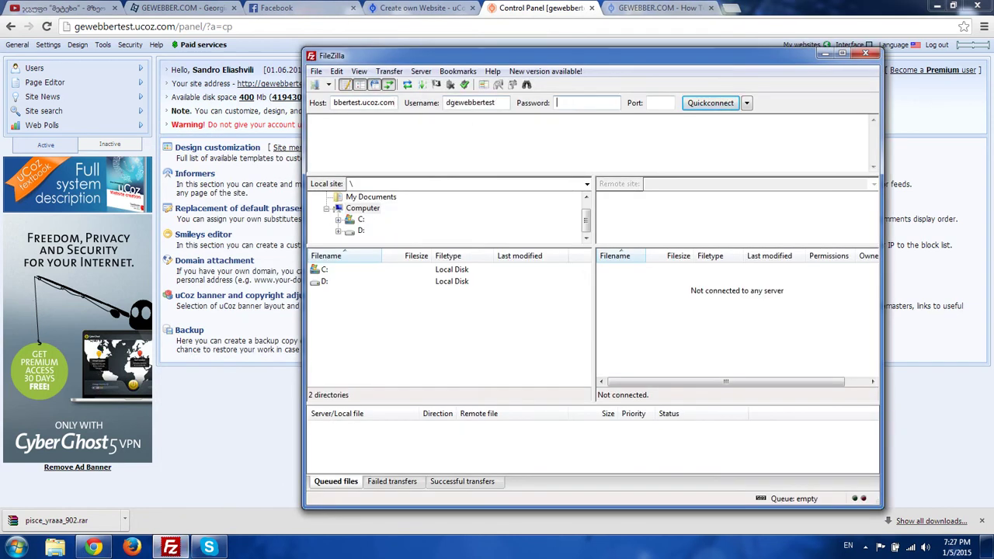
pyautogui.press('Return')
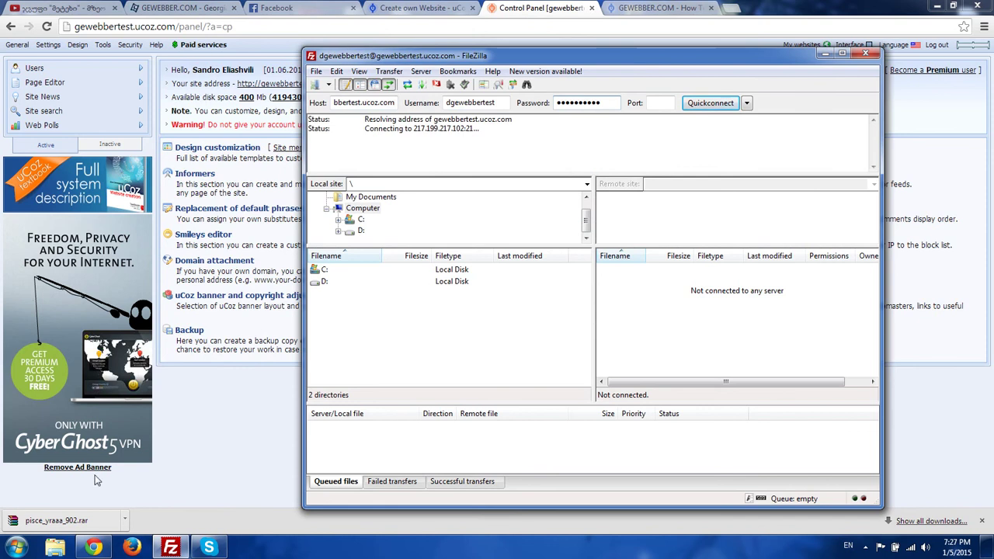
# - Open the downloaded Pisces archive and check FileZilla's connection status
pyautogui.click(74, 522)
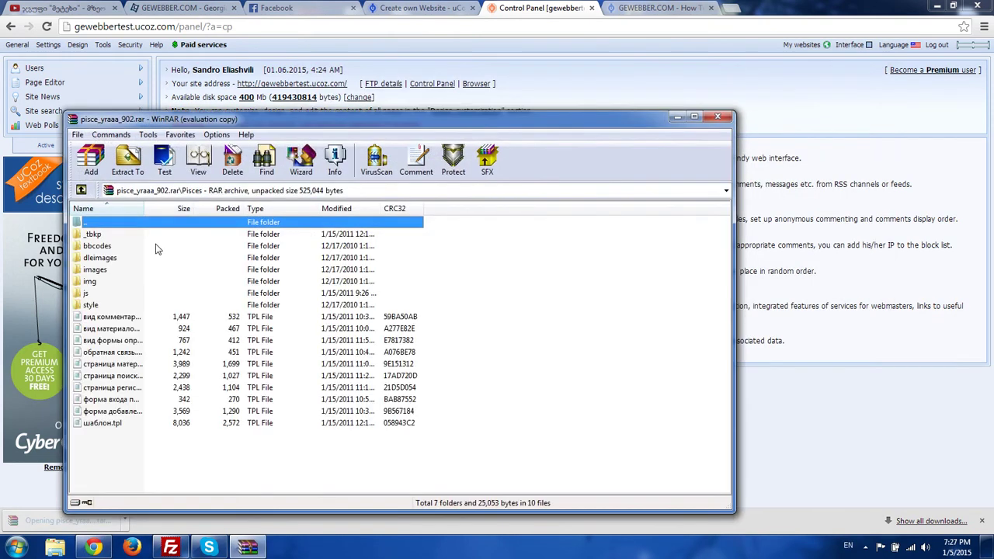
pyautogui.click(824, 453)
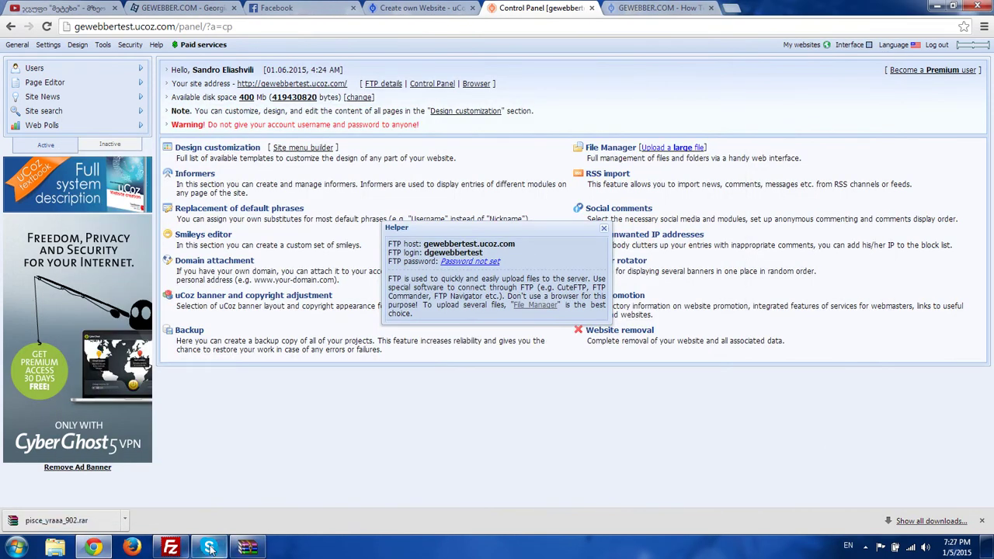
pyautogui.click(171, 548)
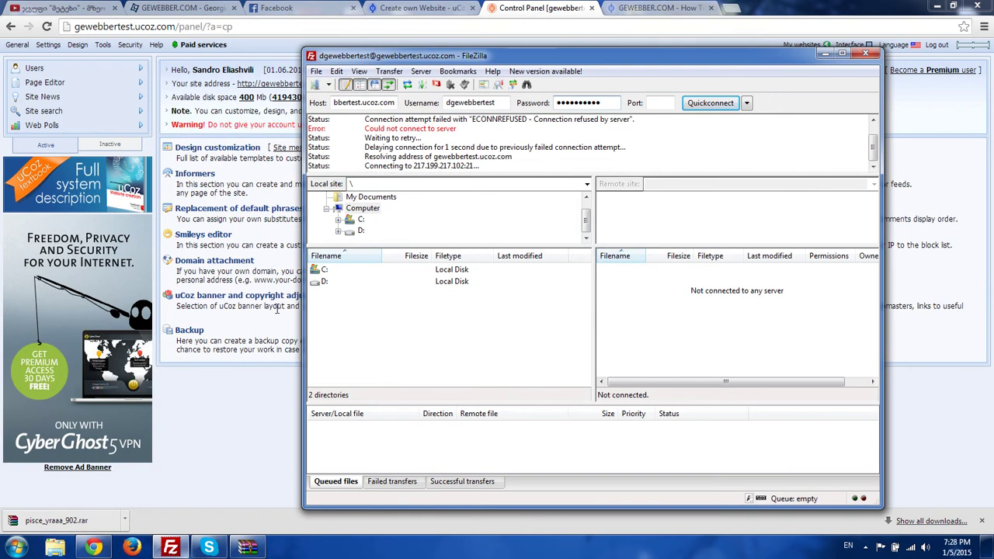
pyautogui.click(224, 383)
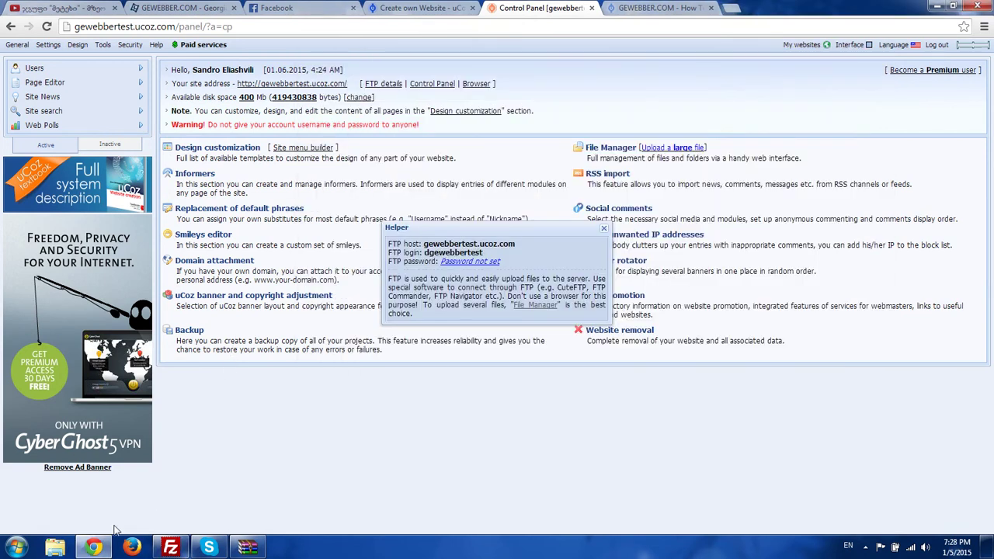
pyautogui.click(111, 539)
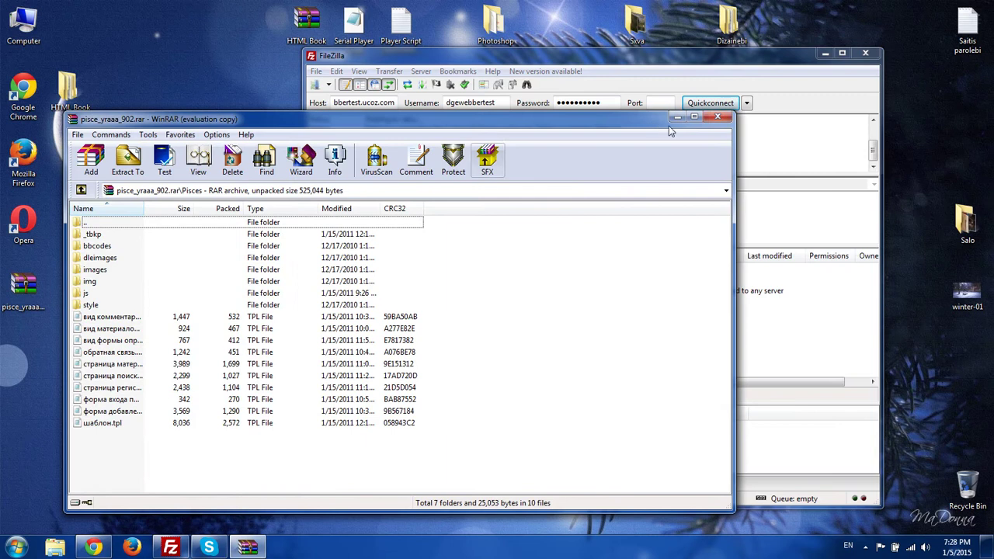
# - Extract the desktop template archive into its own pisce_yraaa_902 folder
pyautogui.press('Escape')
pyautogui.rightClick(31, 303)
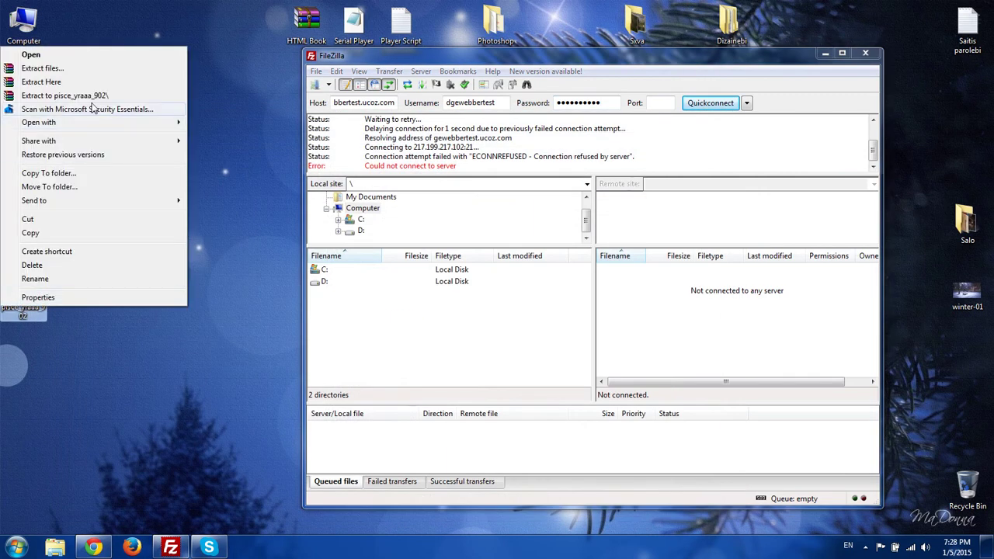
pyautogui.click(94, 97)
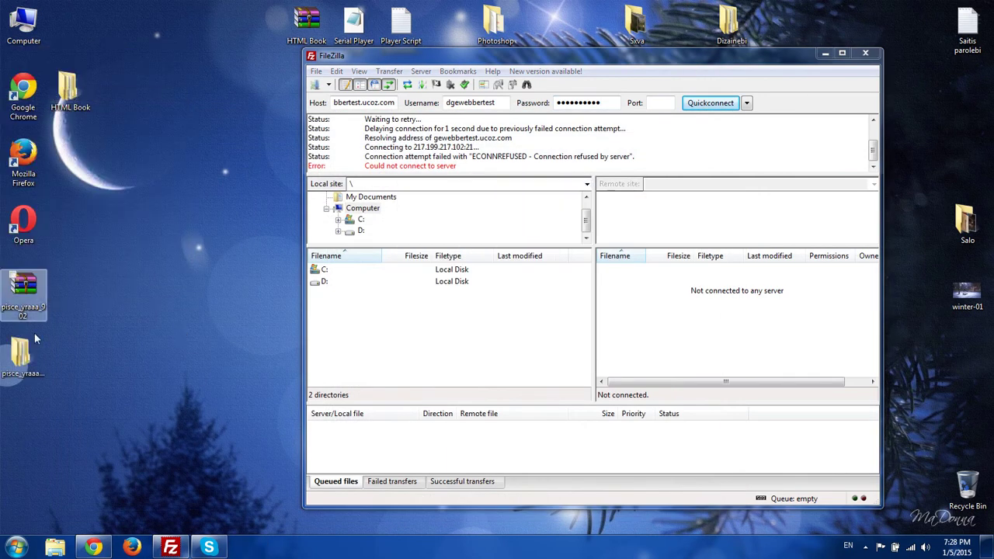
# - Browse the extracted Pisces folder and preview its images subfolder
pyautogui.doubleClick(22, 356)
pyautogui.doubleClick(355, 183)
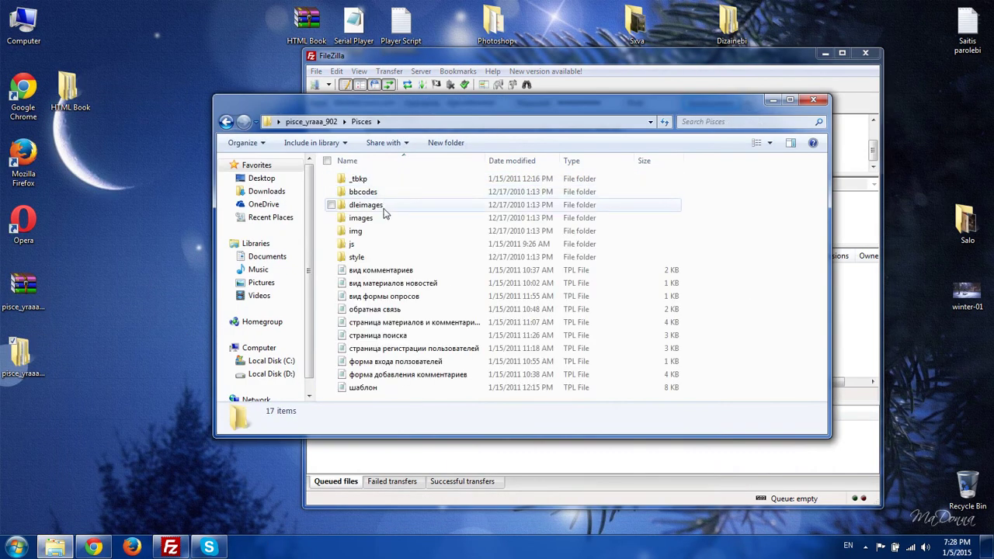
pyautogui.click(371, 205)
pyautogui.doubleClick(361, 218)
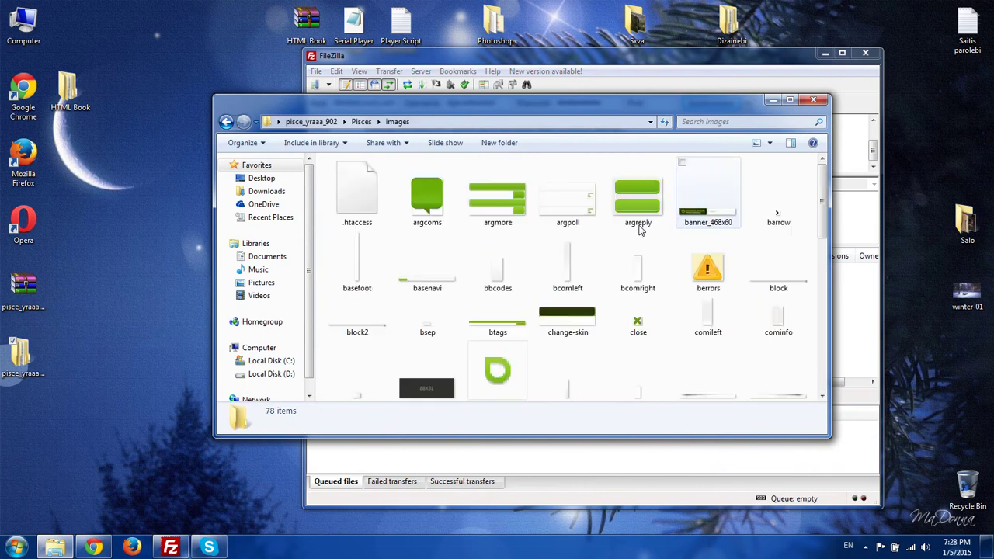
pyautogui.click(226, 121)
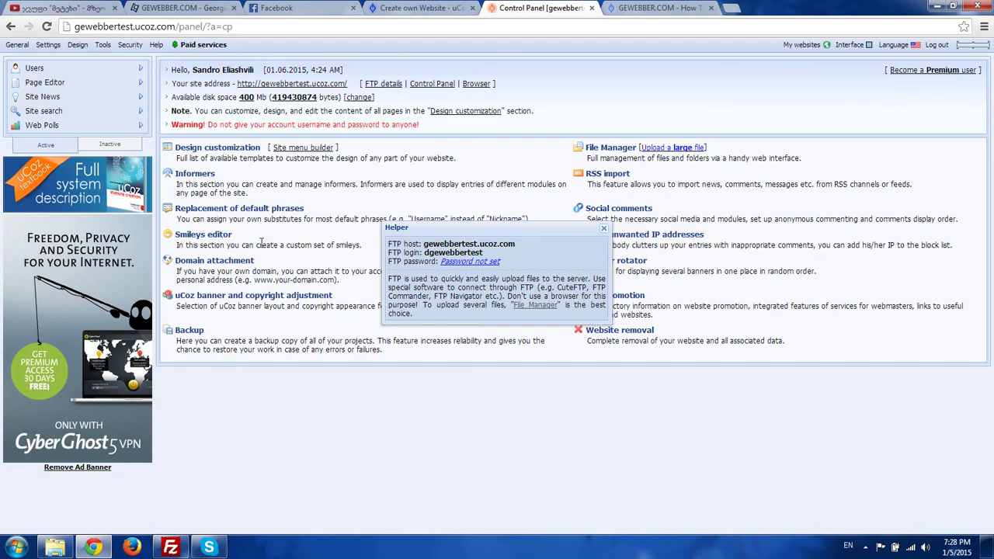
pyautogui.click(393, 204)
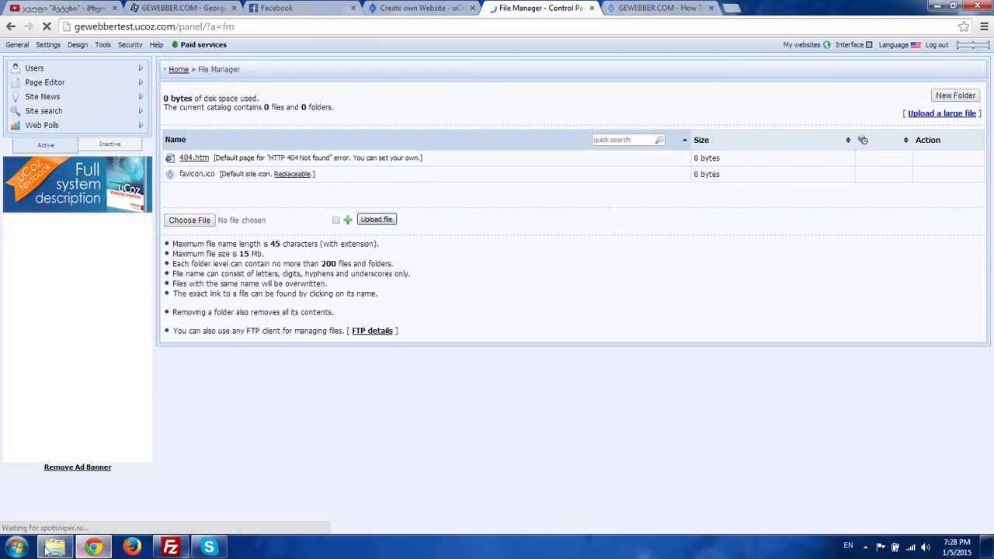
# - Copy the _tbkp folder name from the Pisces template into the site's File Manager
pyautogui.click(55, 548)
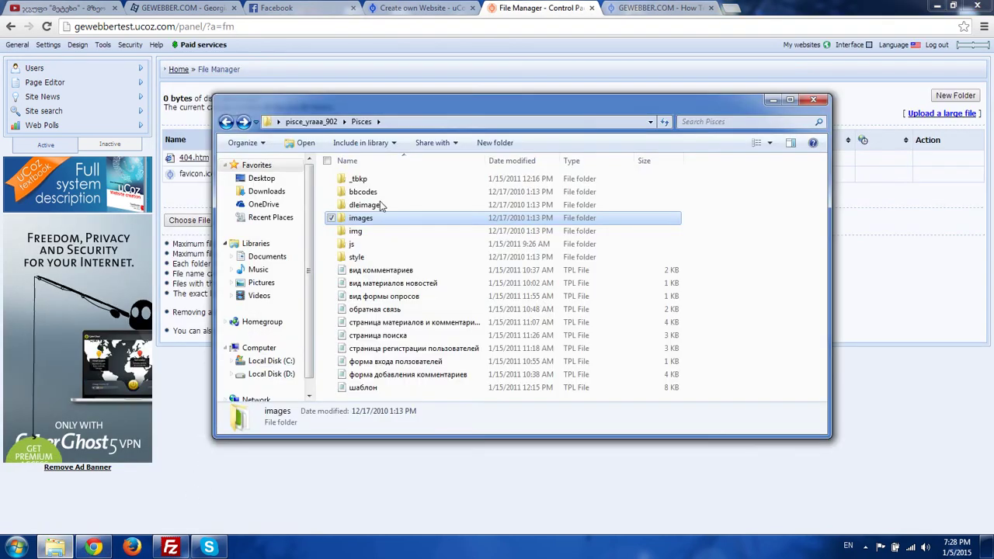
pyautogui.moveTo(434, 114); pyautogui.dragTo(432, 168)
pyautogui.doubleClick(377, 232)
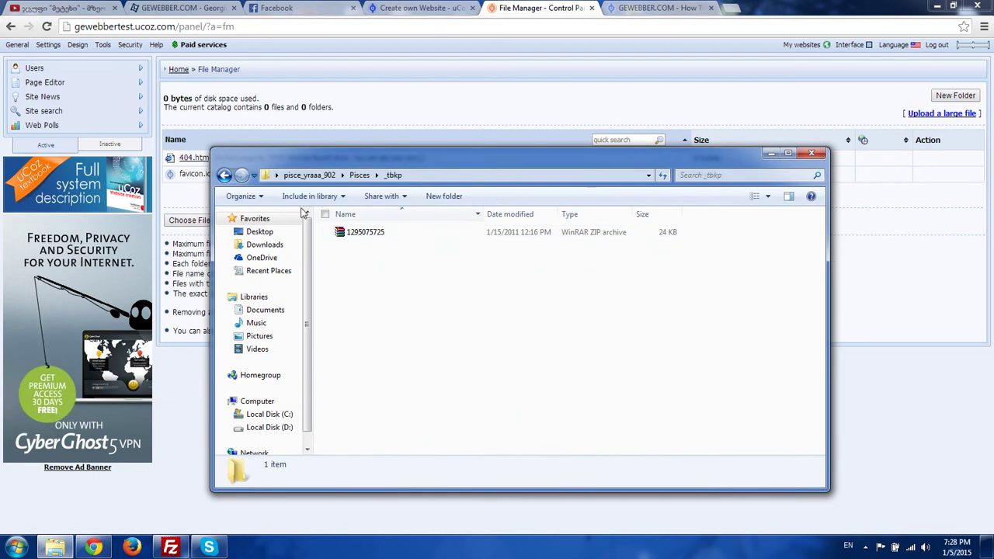
pyautogui.click(226, 176)
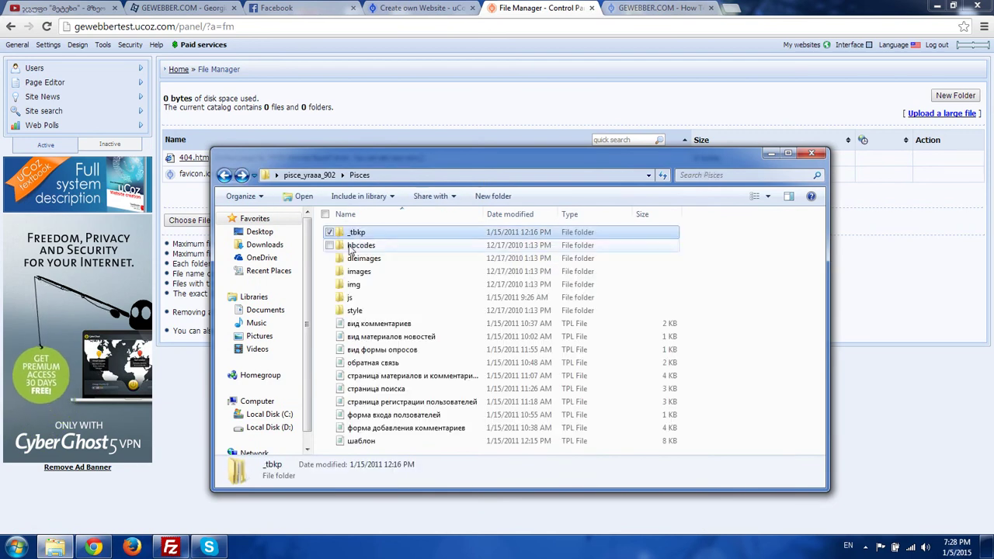
pyautogui.rightClick(353, 234)
pyautogui.click(277, 494)
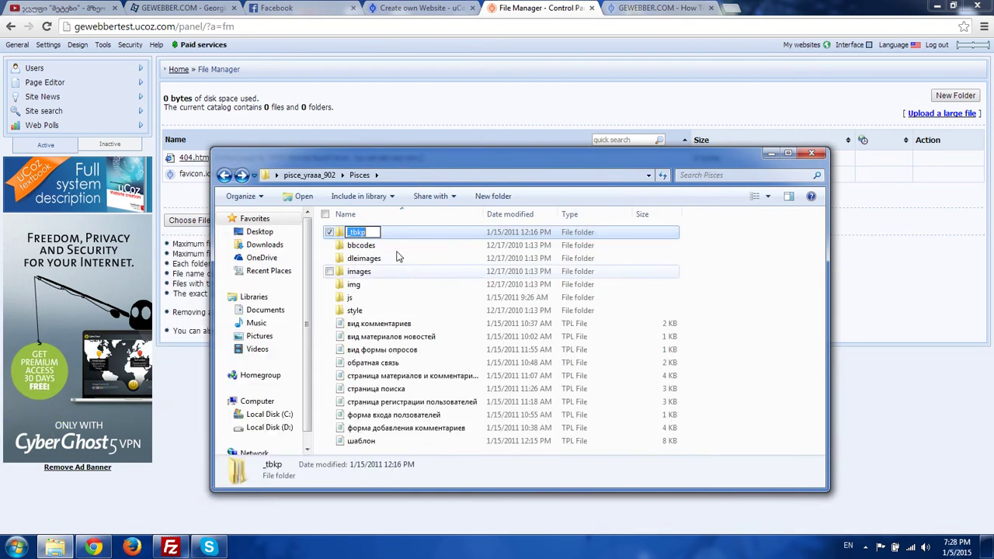
pyautogui.click(567, 111)
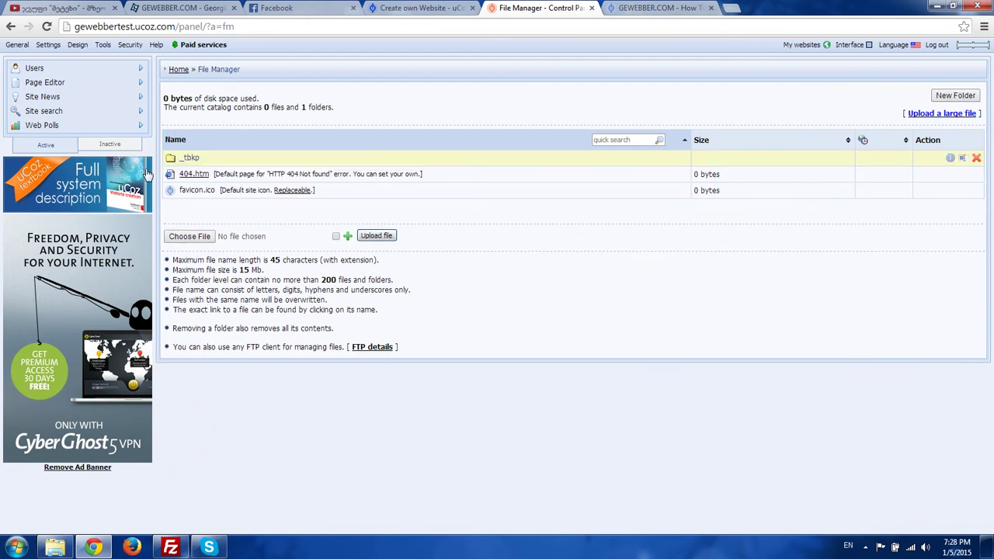
# - Create a bbcodes folder on the site using the copied template folder name
pyautogui.click(55, 548)
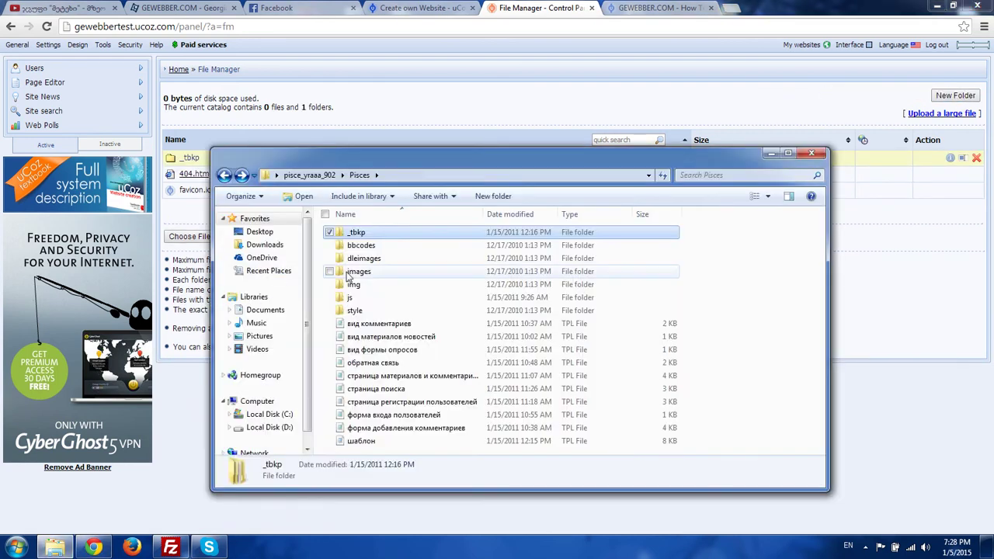
pyautogui.click(368, 248)
pyautogui.rightClick(370, 250)
pyautogui.click(327, 507)
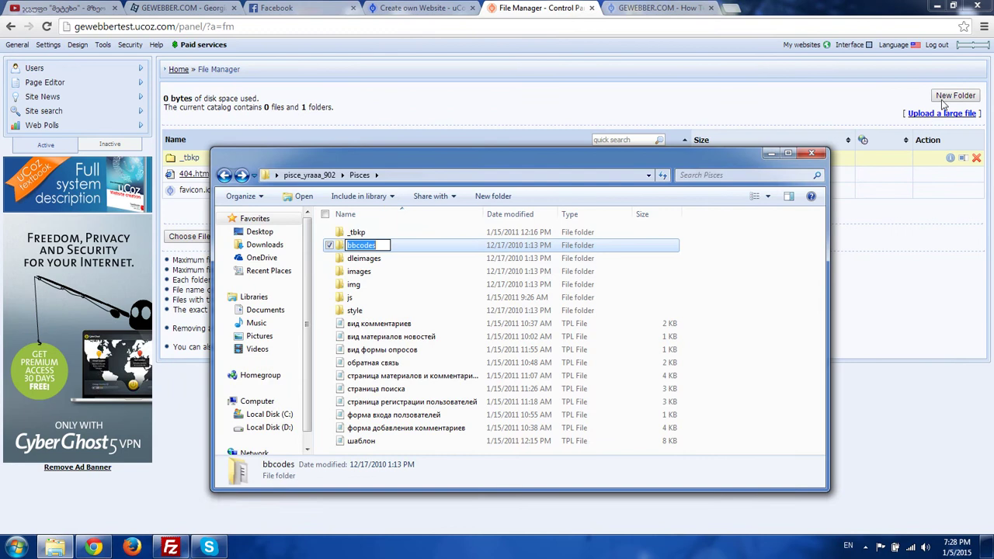
pyautogui.click(283, 122)
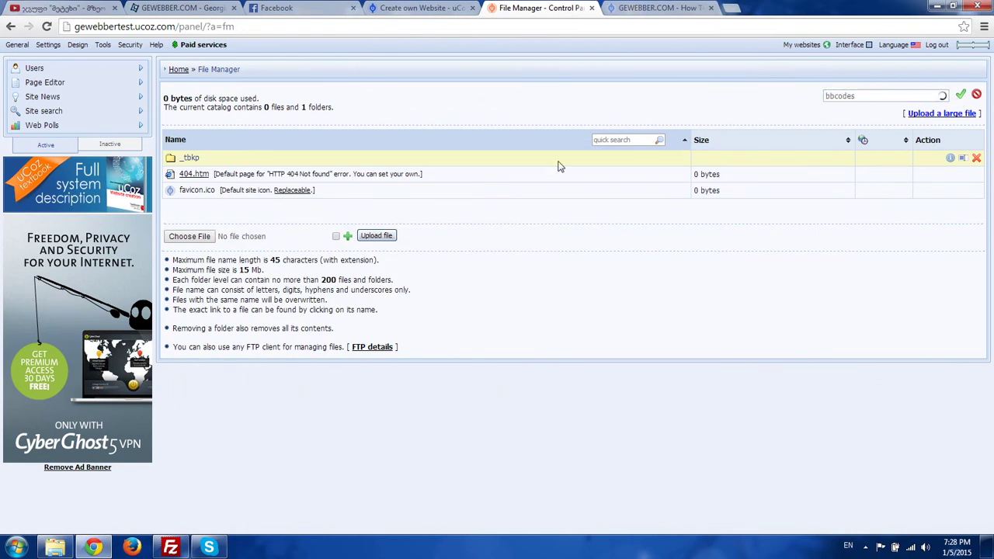
# - Create a dleimages folder in the site's File Manager
pyautogui.click(55, 547)
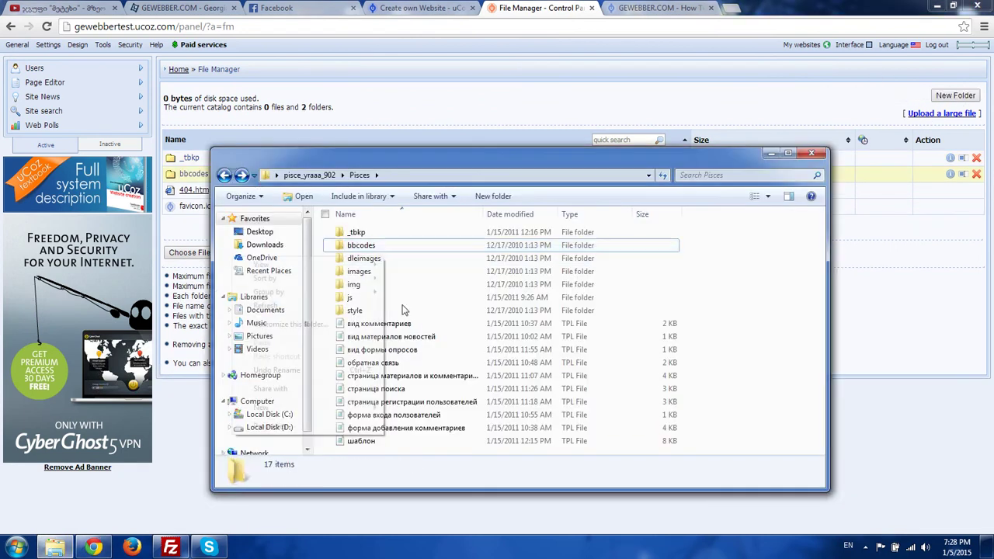
pyautogui.rightClick(247, 254)
pyautogui.click(418, 262)
pyautogui.rightClick(418, 262)
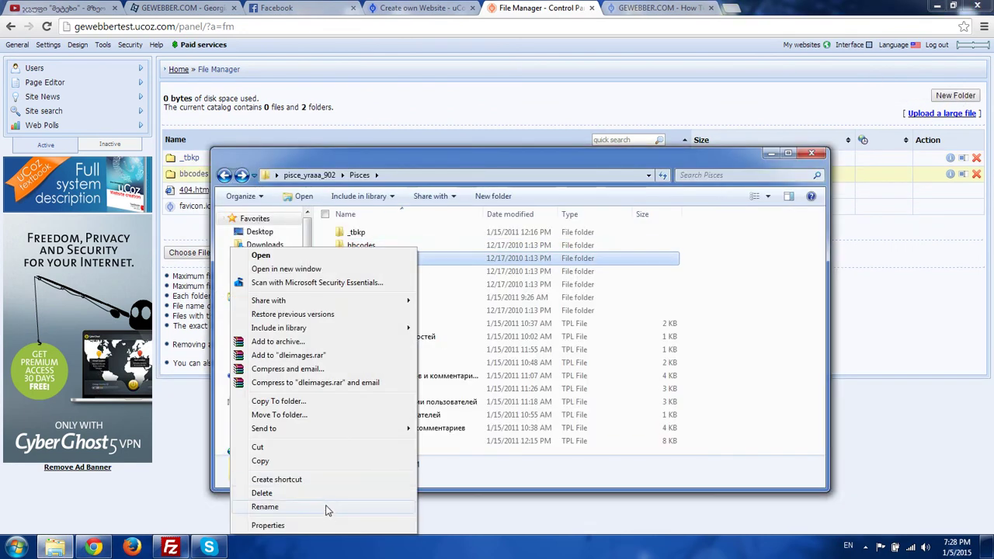
pyautogui.click(326, 507)
pyautogui.click(954, 96)
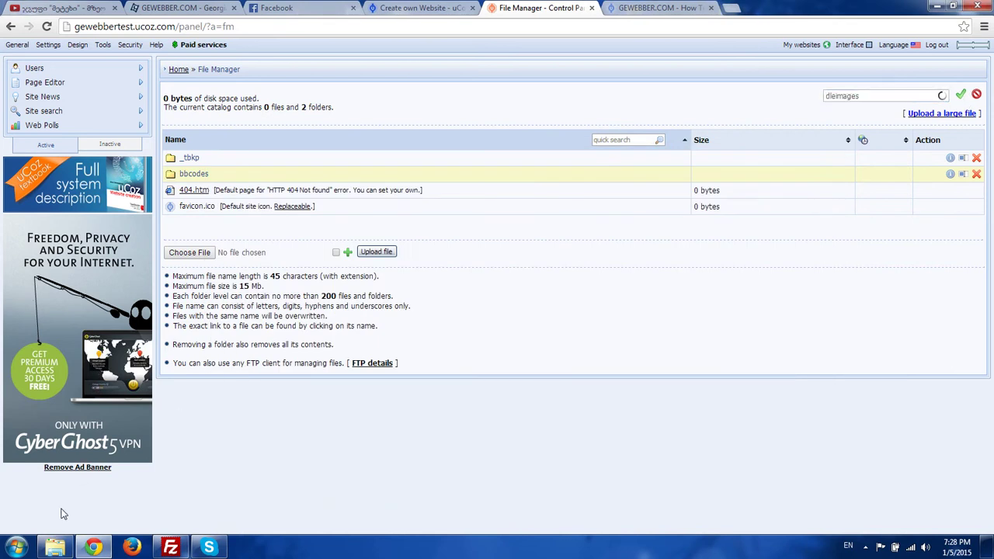
pyautogui.click(54, 547)
# - Create an images folder on the site by pasting the copied name
pyautogui.rightClick(309, 260)
pyautogui.click(378, 272)
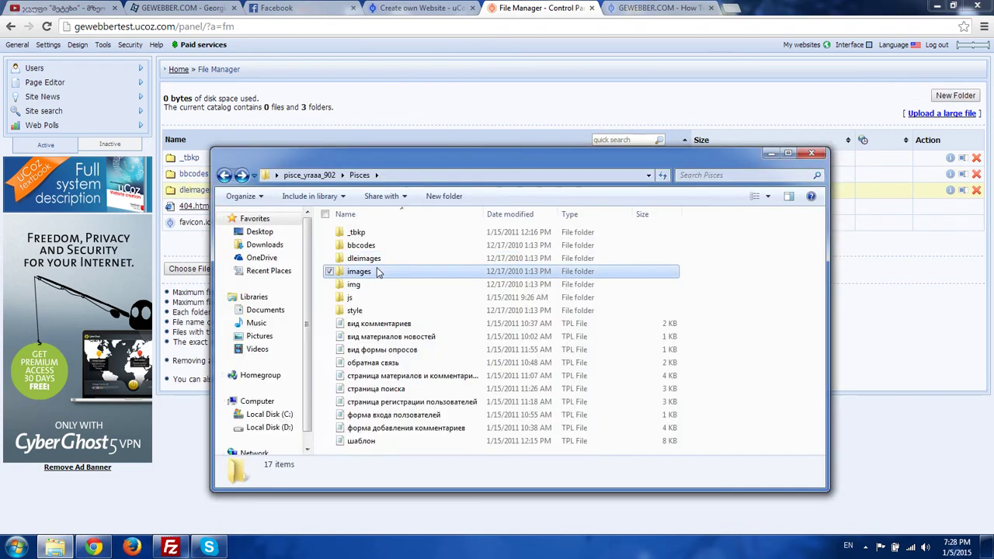
pyautogui.rightClick(379, 271)
pyautogui.click(287, 504)
pyautogui.hotkey('ctrl', 'c')
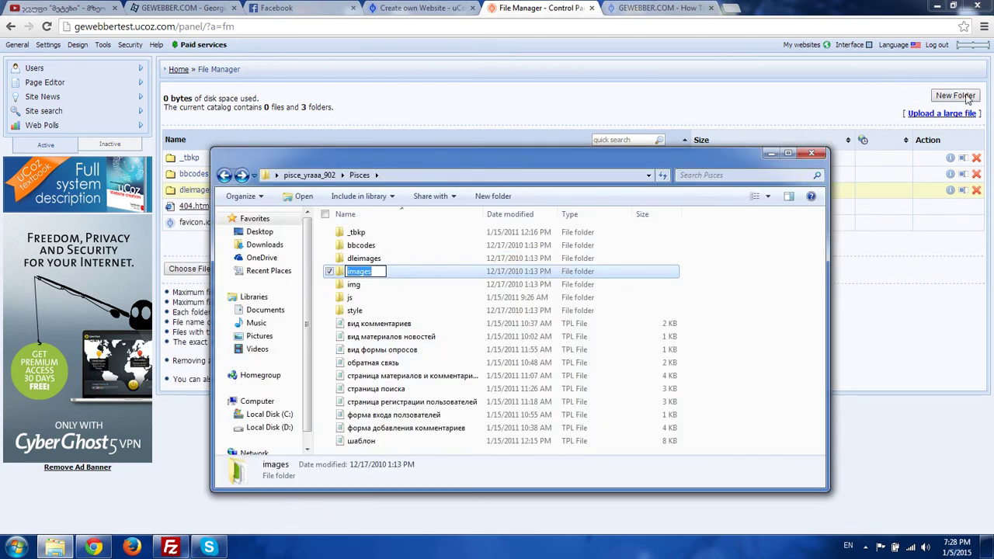
pyautogui.click(966, 96)
pyautogui.hotkey('ctrl', 'v')
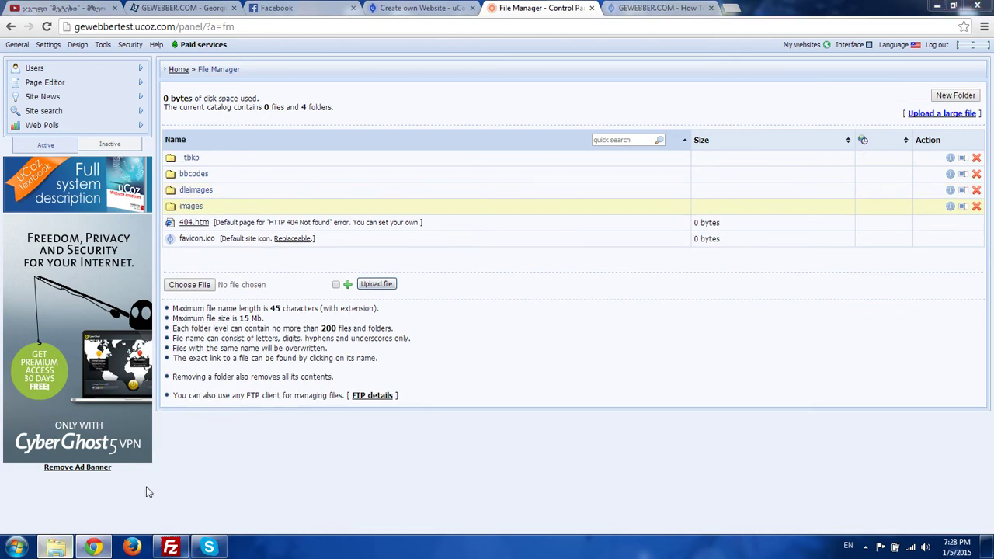
pyautogui.click(55, 548)
# - Create an img folder in the site's File Manager
pyautogui.rightClick(351, 297)
pyautogui.click(348, 284)
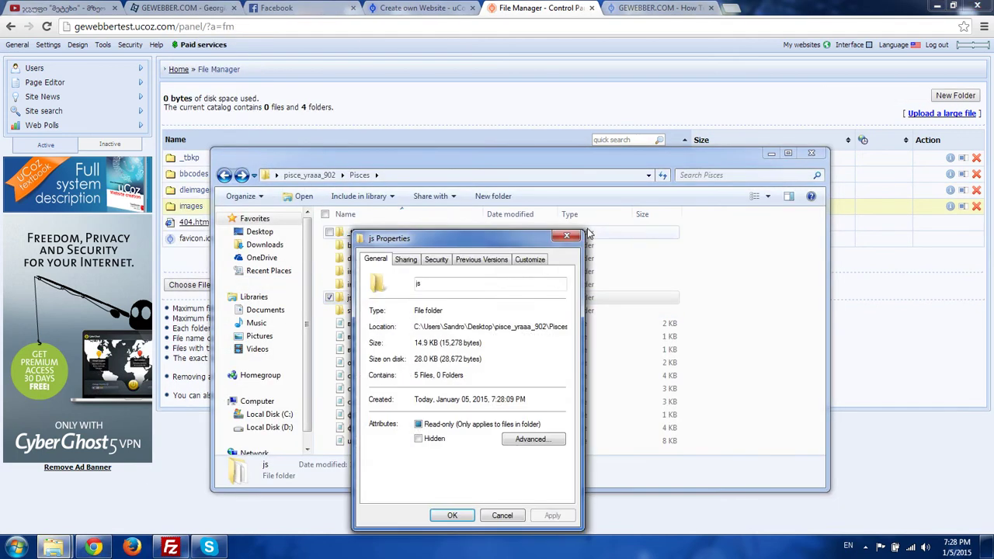
pyautogui.press('Escape')
pyautogui.click(358, 288)
pyautogui.rightClick(357, 286)
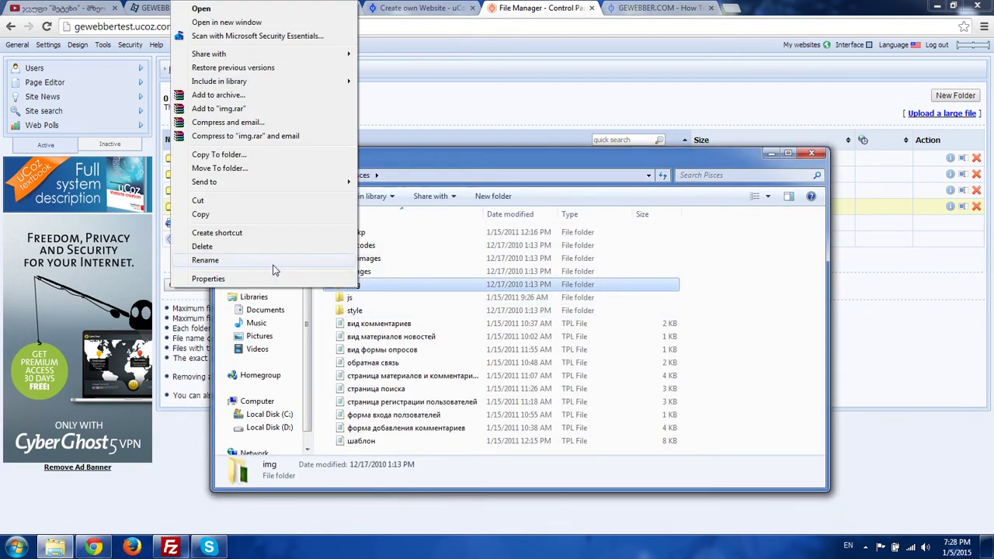
pyautogui.click(271, 261)
pyautogui.click(949, 97)
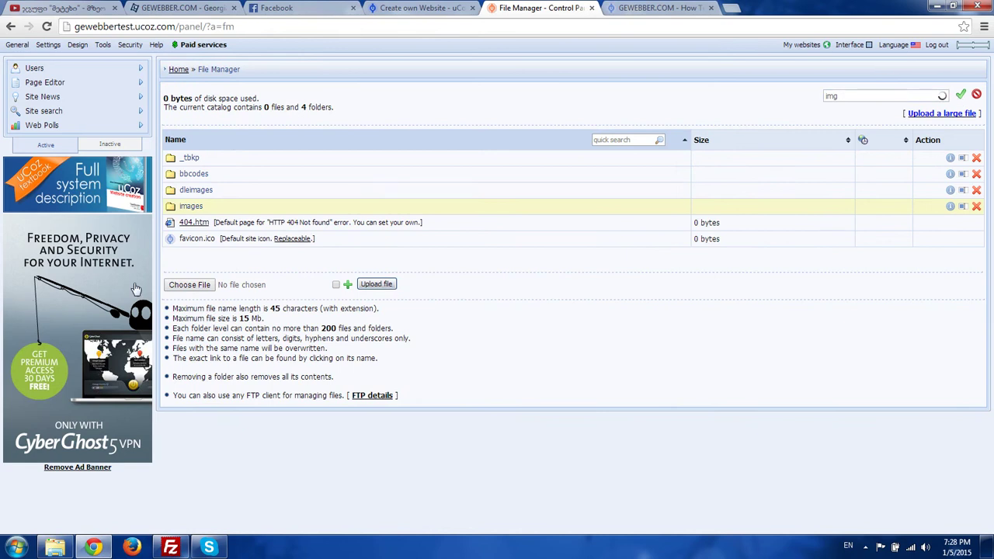
pyautogui.click(54, 547)
# - Create a js folder in the site's File Manager
pyautogui.rightClick(386, 300)
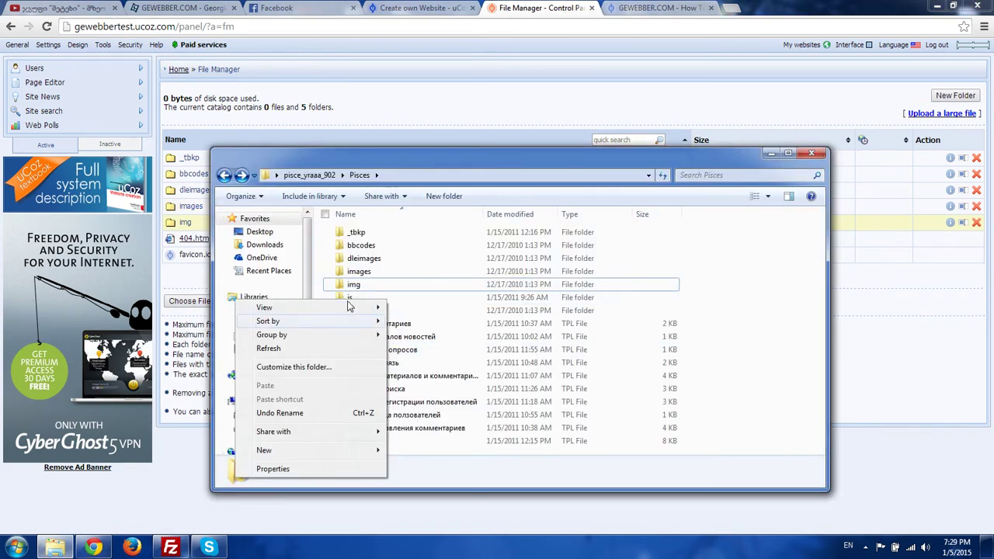
pyautogui.click(349, 297)
pyautogui.rightClick(349, 297)
pyautogui.click(295, 269)
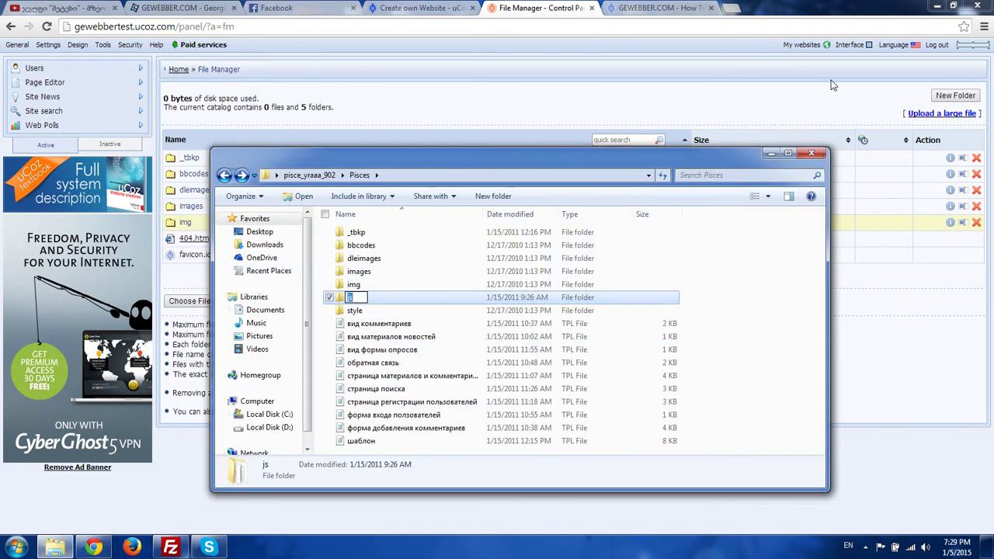
pyautogui.click(951, 98)
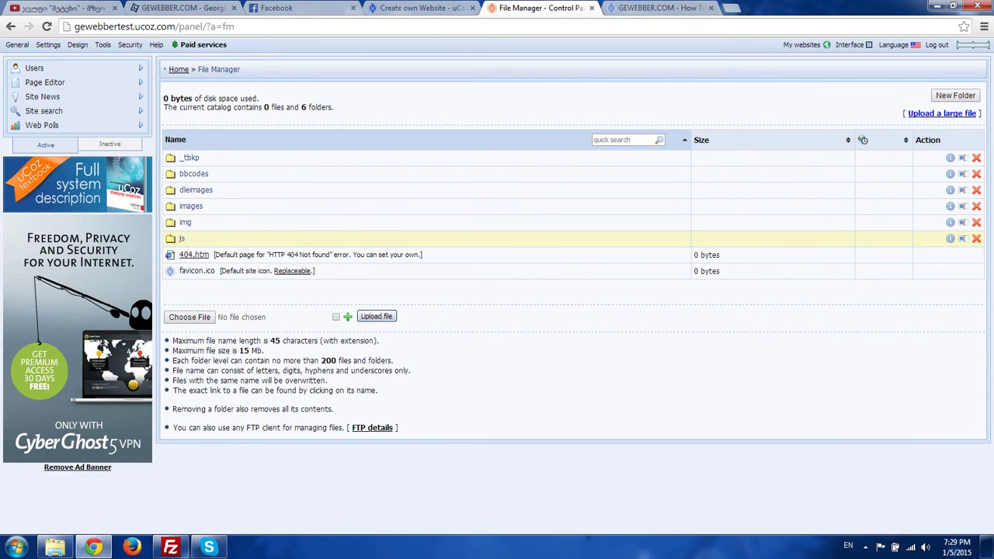
pyautogui.click(54, 547)
# - Create the style folder on the site and reload the File Manager listing
pyautogui.click(357, 310)
pyautogui.rightClick(357, 309)
pyautogui.click(326, 283)
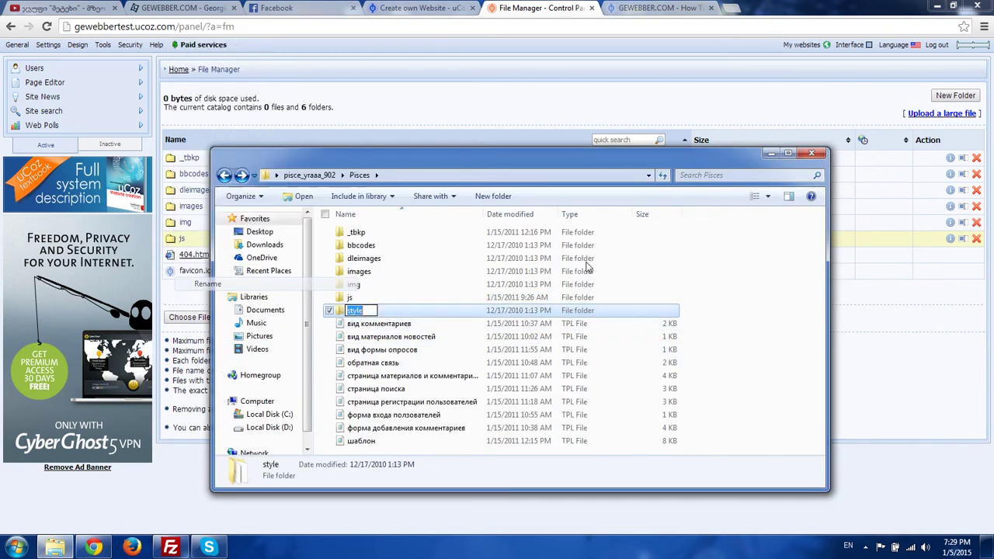
pyautogui.hotkey('ctrl', 'c')
pyautogui.click(772, 103)
pyautogui.click(885, 96)
pyautogui.hotkey('ctrl', 'v')
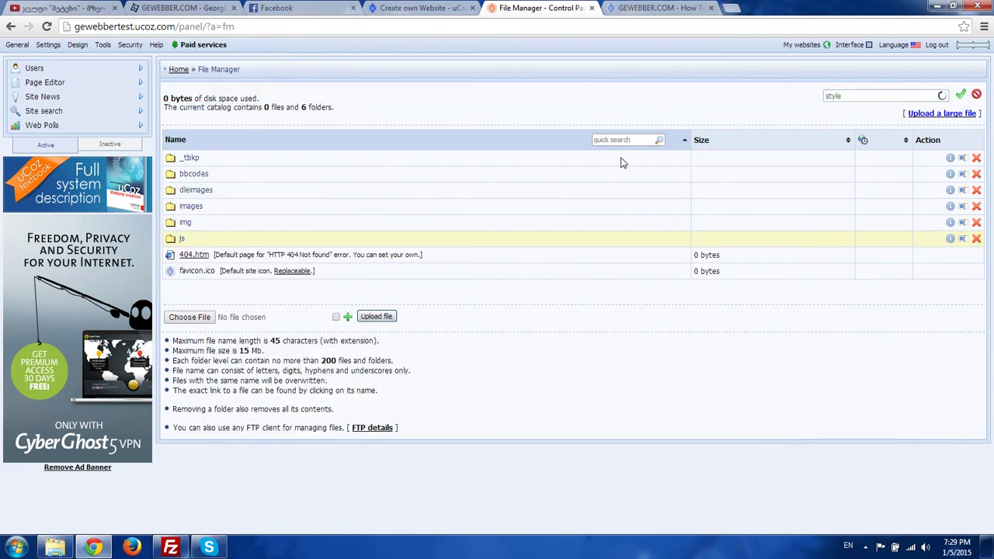
pyautogui.click(54, 548)
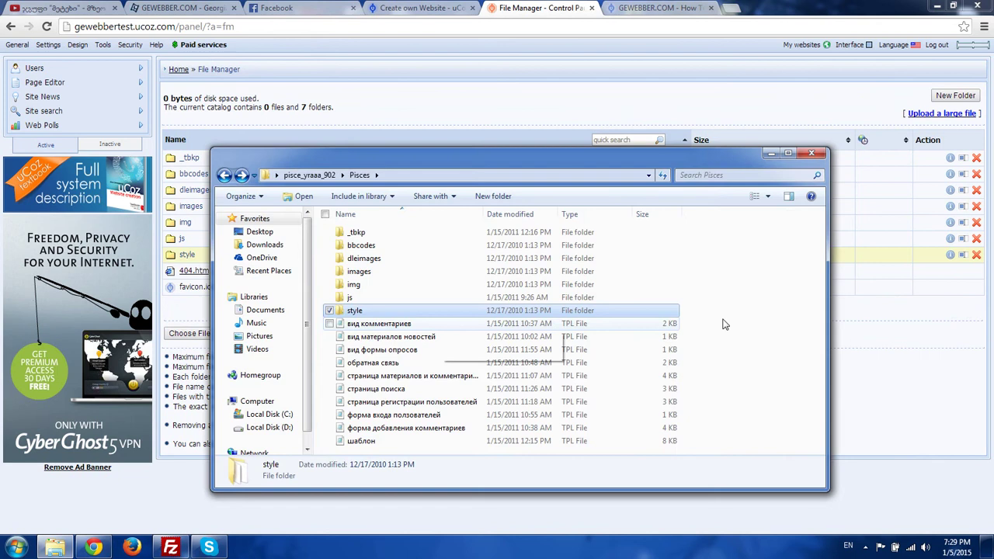
pyautogui.click(279, 123)
pyautogui.press('F5')
# - Upload Pisces\_tbkp\1295075725.zip into the site's _tbkp folder, then return to the root list
pyautogui.click(198, 159)
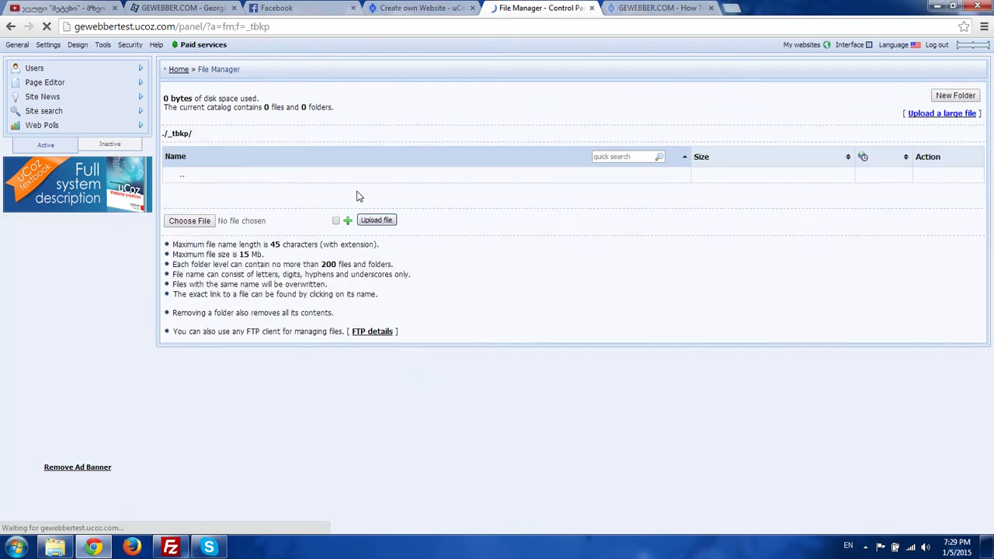
pyautogui.click(190, 221)
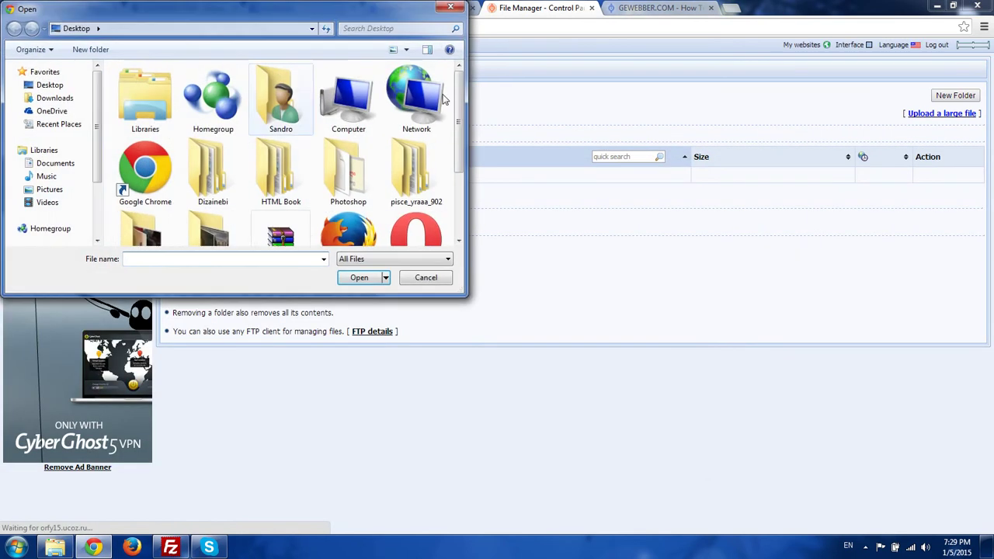
pyautogui.moveTo(462, 109); pyautogui.dragTo(463, 134)
pyautogui.doubleClick(416, 116)
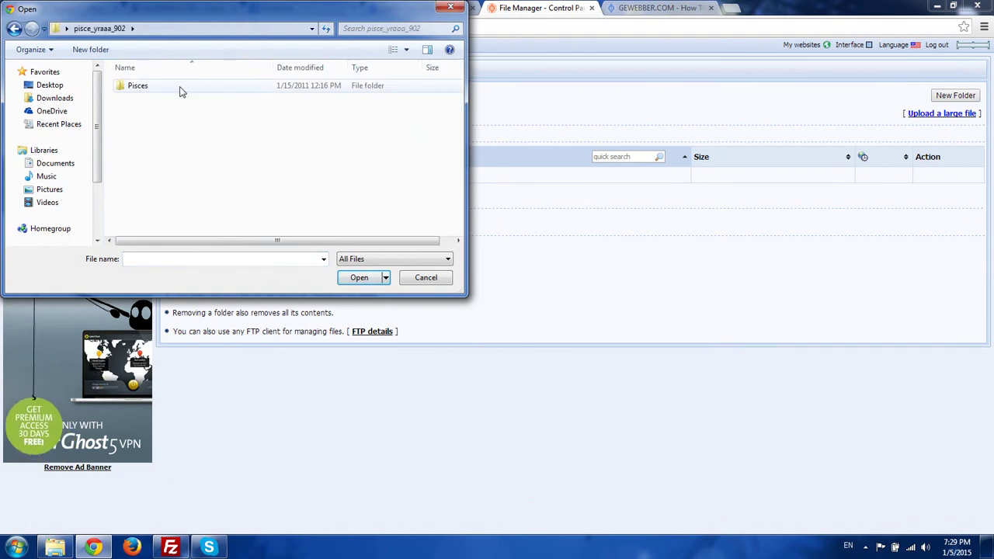
pyautogui.doubleClick(141, 87)
pyautogui.doubleClick(137, 86)
pyautogui.doubleClick(151, 87)
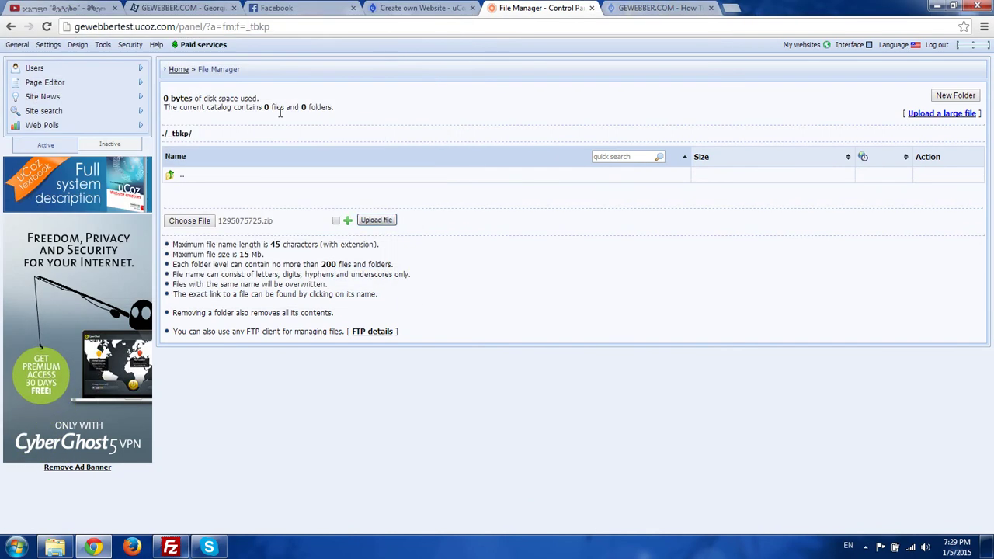
pyautogui.click(368, 222)
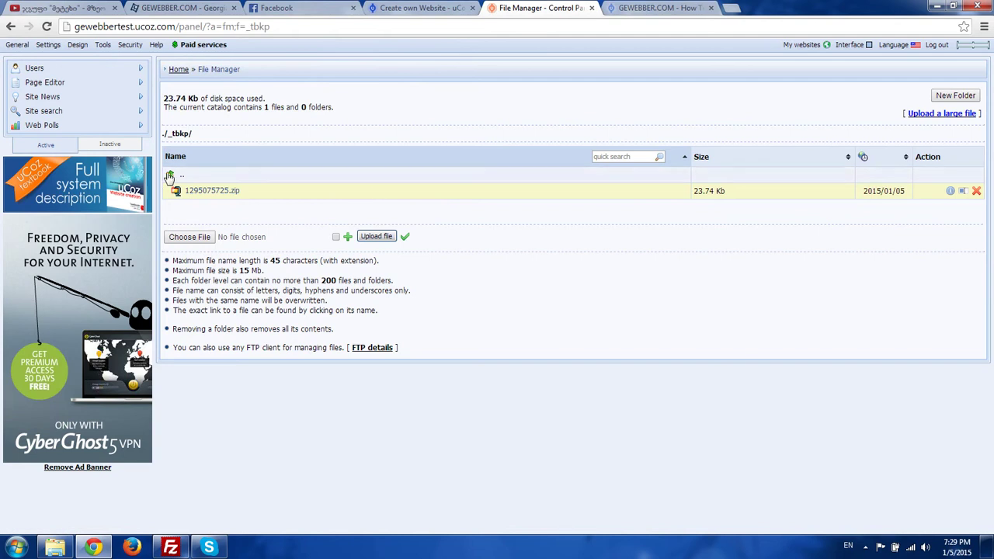
pyautogui.click(180, 178)
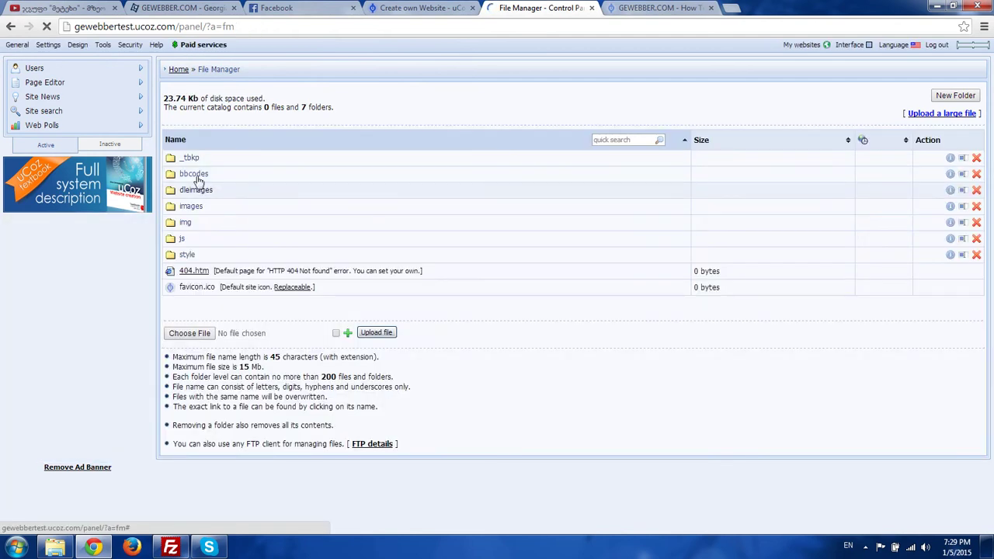
# - In the site's bbcodes folder, choose the template's .htaccess file for upload
pyautogui.click(276, 173)
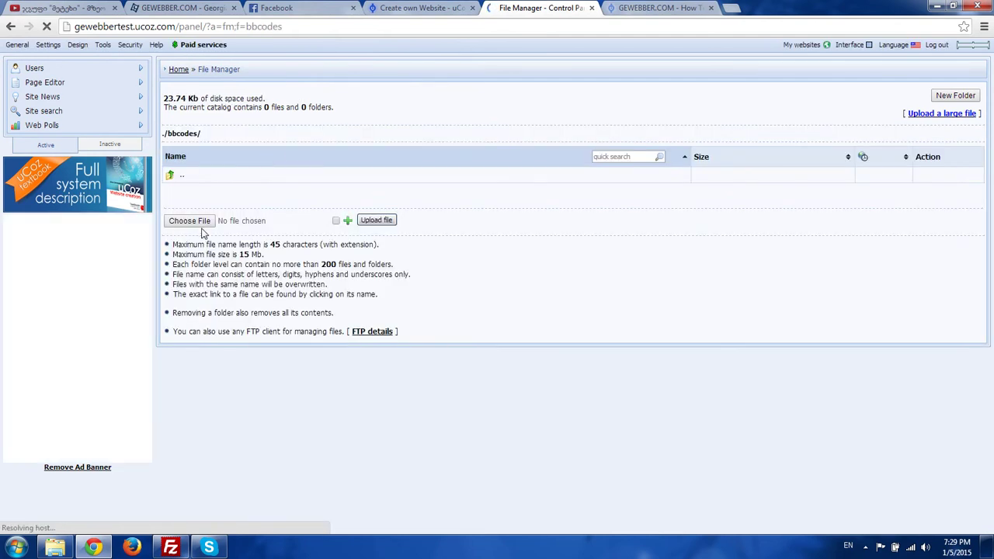
pyautogui.click(204, 220)
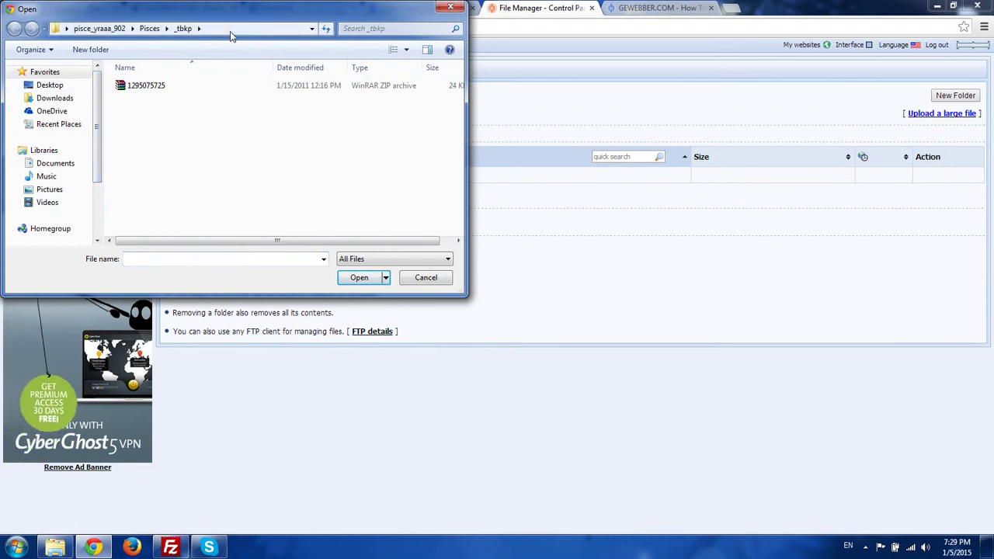
pyautogui.click(266, 29)
pyautogui.click(232, 29)
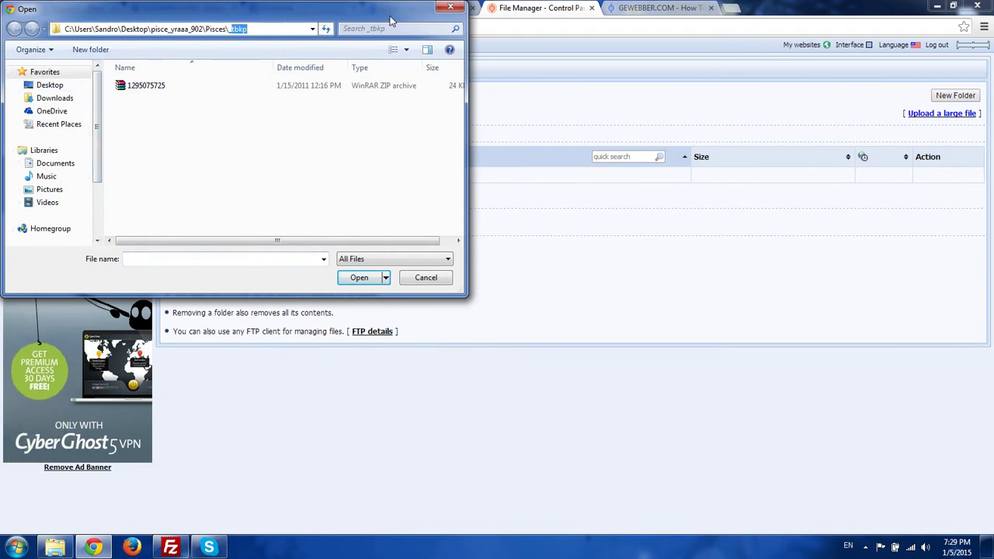
pyautogui.press('Return')
pyautogui.doubleClick(138, 98)
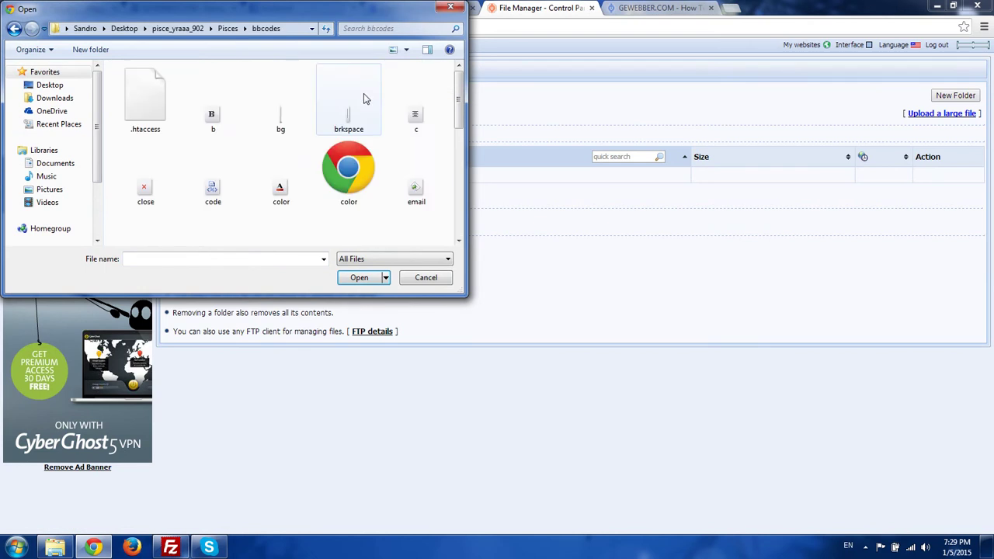
pyautogui.moveTo(460, 94); pyautogui.dragTo(196, 96)
pyautogui.doubleClick(146, 97)
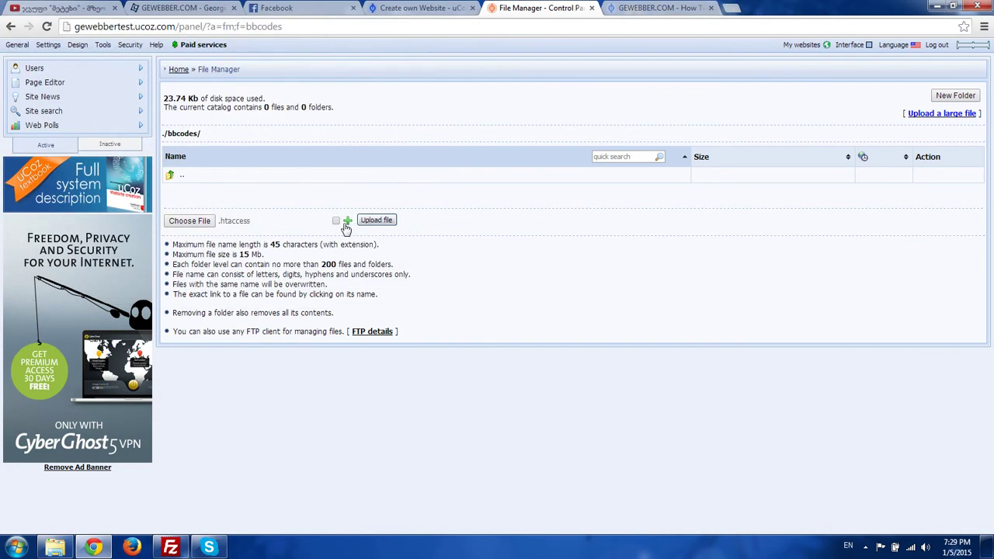
# - Add upload rows and choose b, bg, brkspace and c.gif
pyautogui.click(347, 223)
pyautogui.click(346, 222)
pyautogui.click(347, 222)
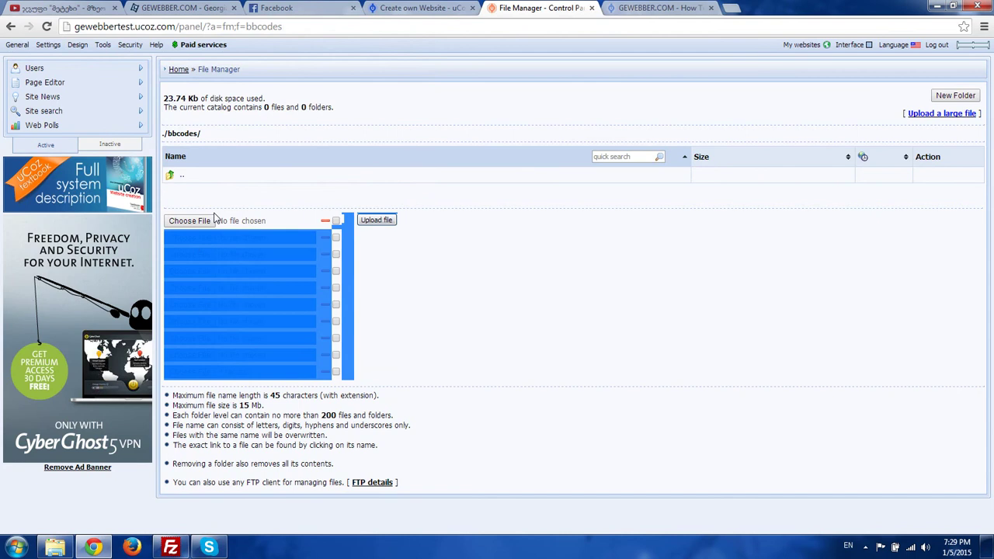
pyautogui.click(190, 220)
pyautogui.doubleClick(227, 118)
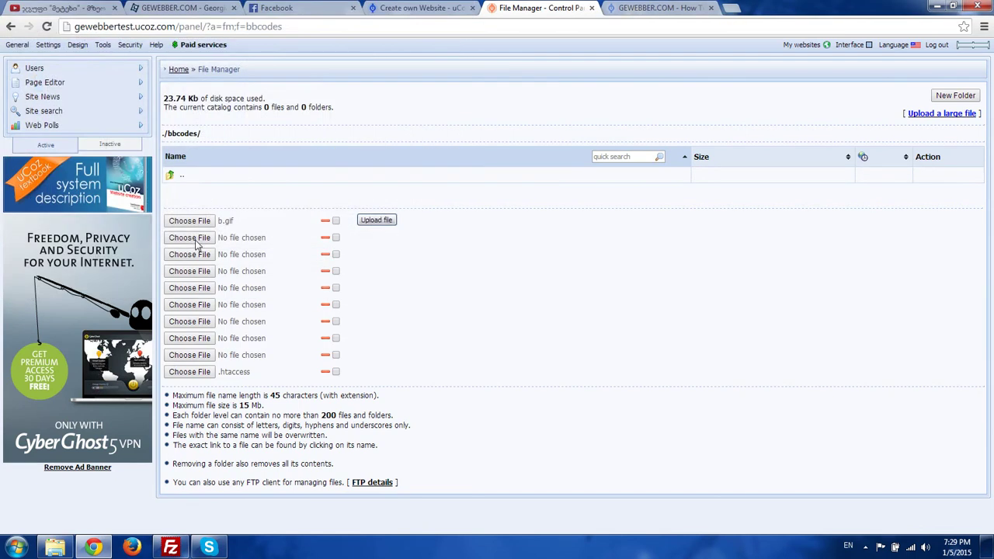
pyautogui.click(195, 242)
pyautogui.doubleClick(278, 113)
pyautogui.click(190, 254)
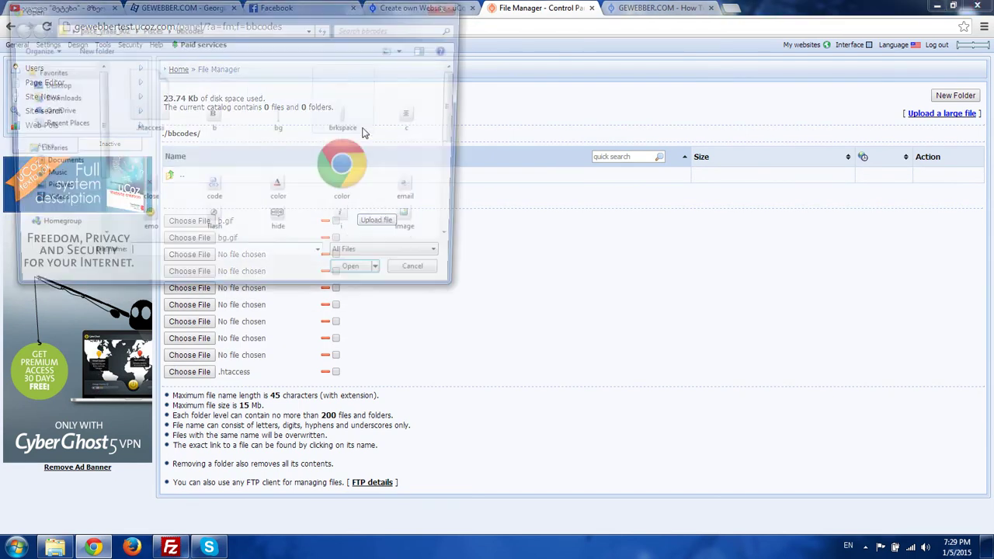
pyautogui.click(354, 115)
pyautogui.doubleClick(347, 122)
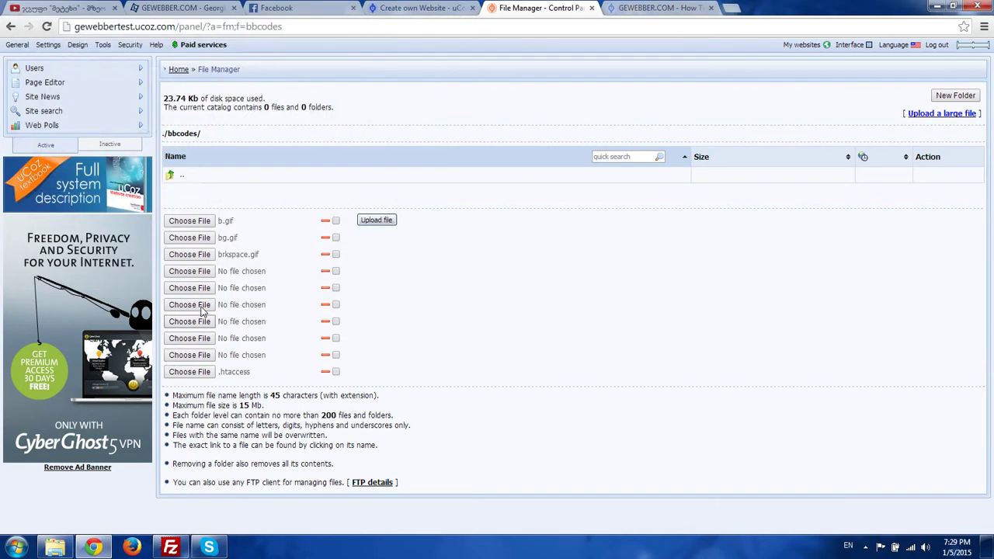
pyautogui.click(203, 272)
pyautogui.doubleClick(416, 113)
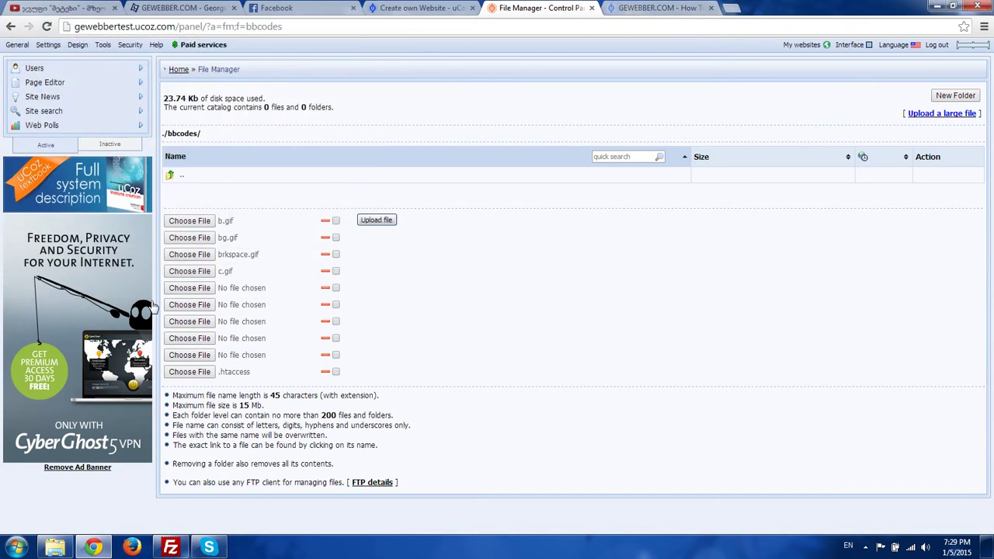
# - Choose close.gif, code.gif, color.gif, color.html and email.gif, then upload all ten files
pyautogui.click(200, 289)
pyautogui.click(147, 180)
pyautogui.doubleClick(147, 180)
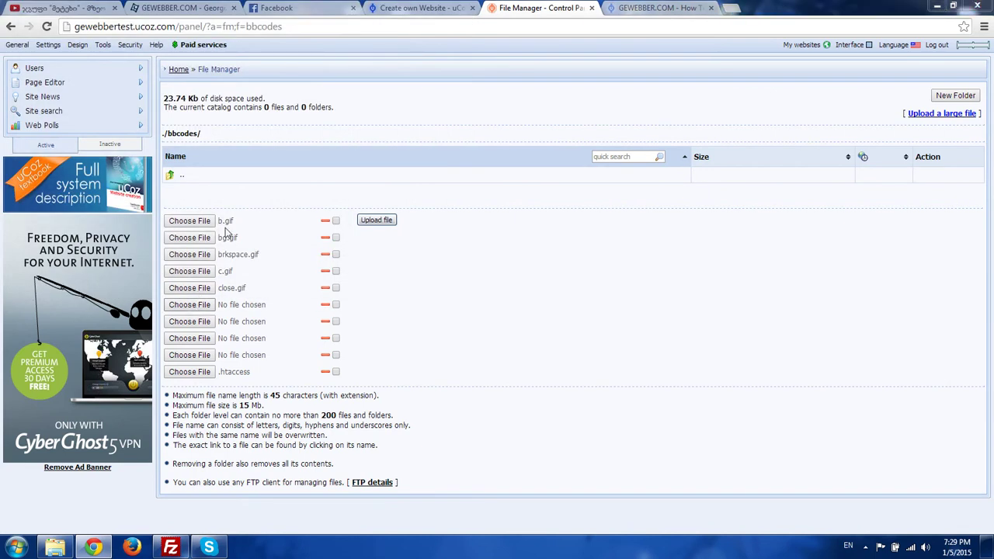
pyautogui.click(189, 304)
pyautogui.doubleClick(213, 187)
pyautogui.click(200, 321)
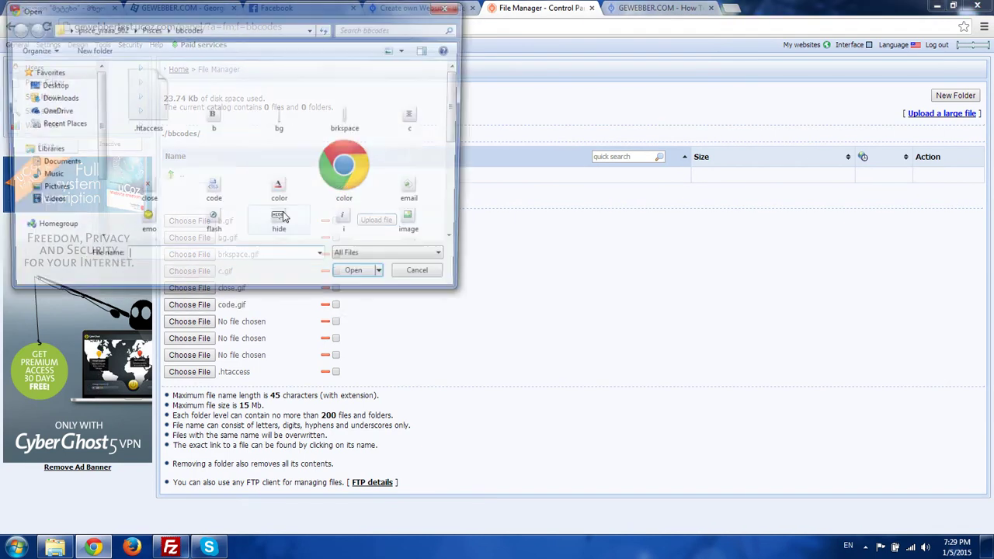
pyautogui.doubleClick(297, 185)
pyautogui.click(208, 338)
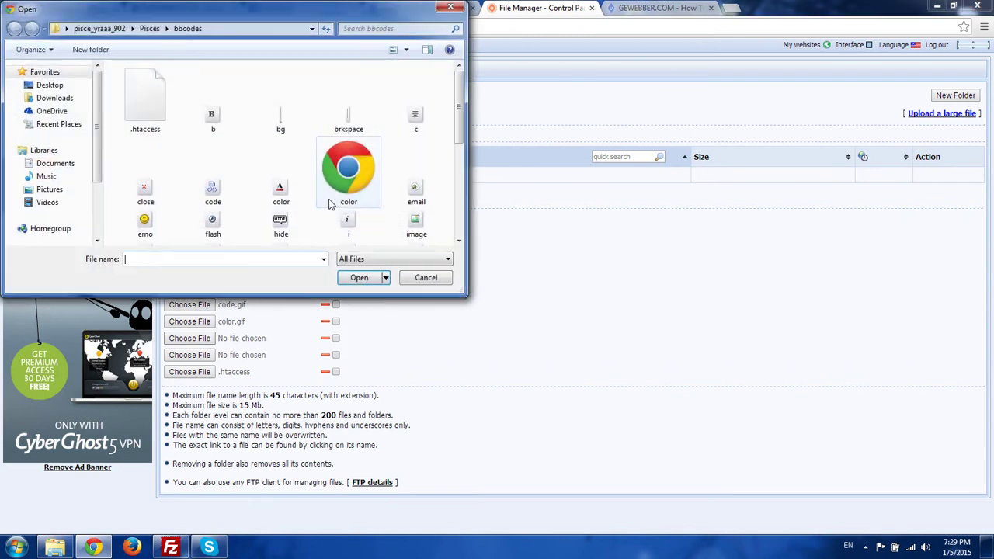
pyautogui.doubleClick(327, 196)
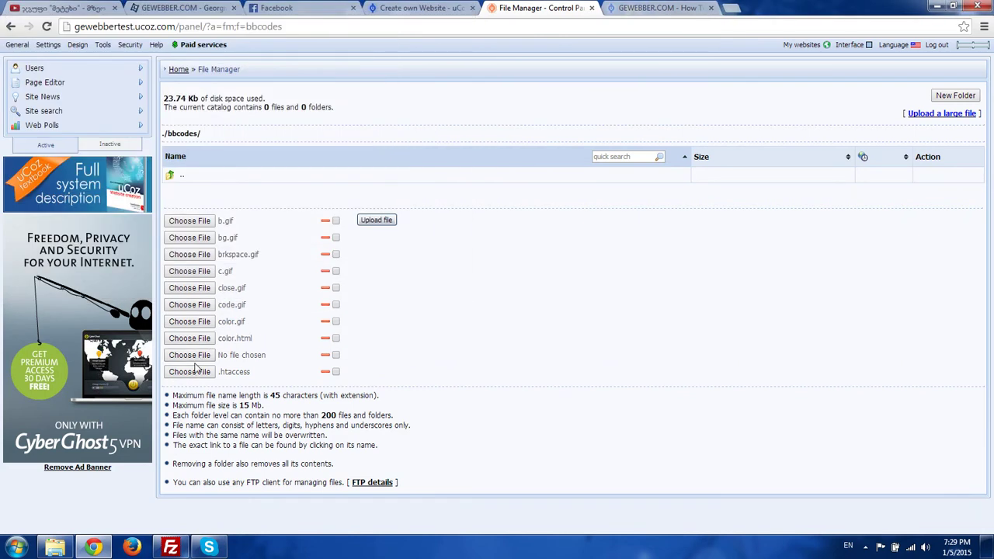
pyautogui.click(189, 355)
pyautogui.doubleClick(415, 181)
pyautogui.click(378, 221)
# - Add upload rows and choose emo.gif, flash.gif and hide.gif
pyautogui.click(349, 382)
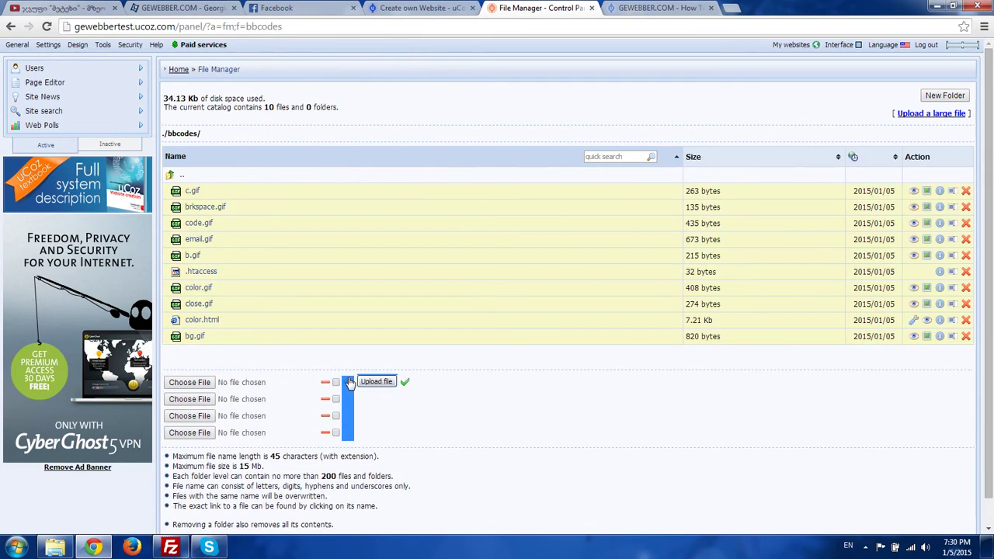
pyautogui.click(203, 384)
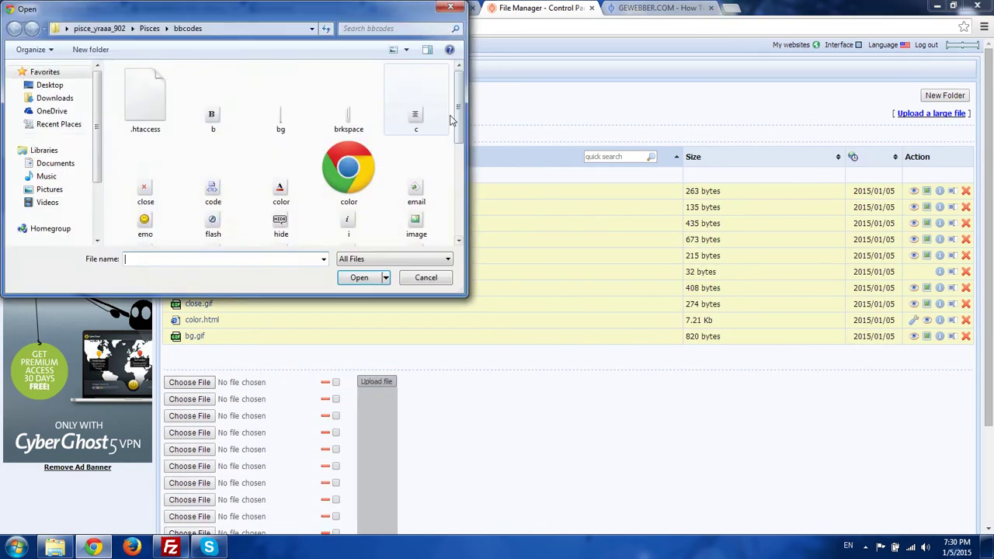
pyautogui.moveTo(463, 102); pyautogui.dragTo(462, 117)
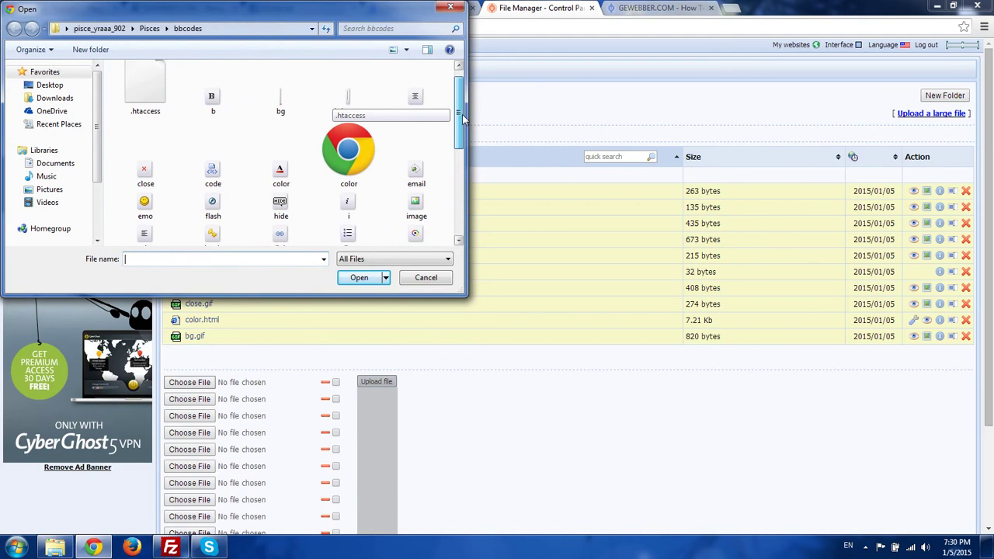
pyautogui.moveTo(301, 3); pyautogui.dragTo(562, 6)
pyautogui.click(407, 209)
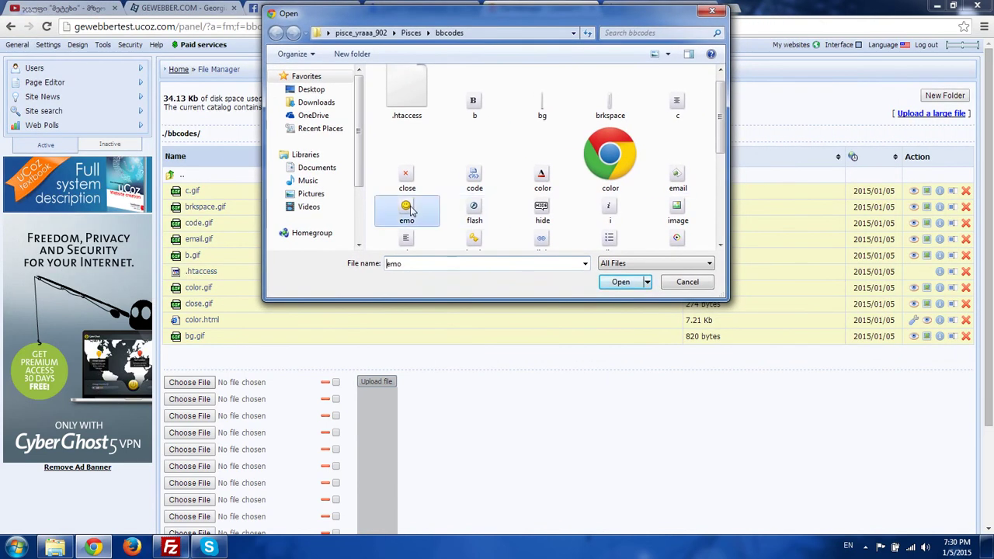
pyautogui.doubleClick(410, 210)
pyautogui.click(190, 399)
pyautogui.click(470, 211)
pyautogui.doubleClick(470, 211)
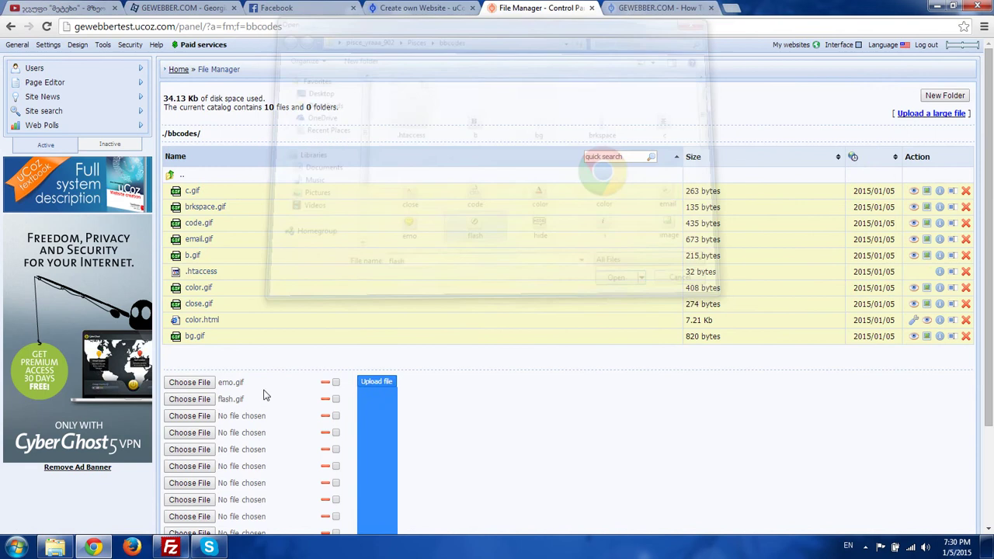
pyautogui.click(189, 415)
pyautogui.scroll(-3, 526, 182)
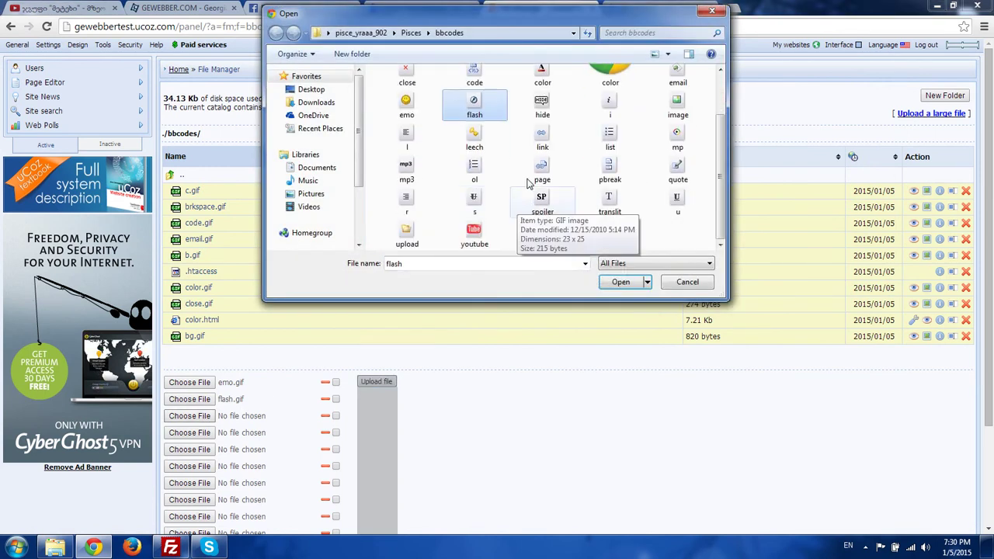
pyautogui.doubleClick(542, 108)
pyautogui.scroll(-1, 206, 370)
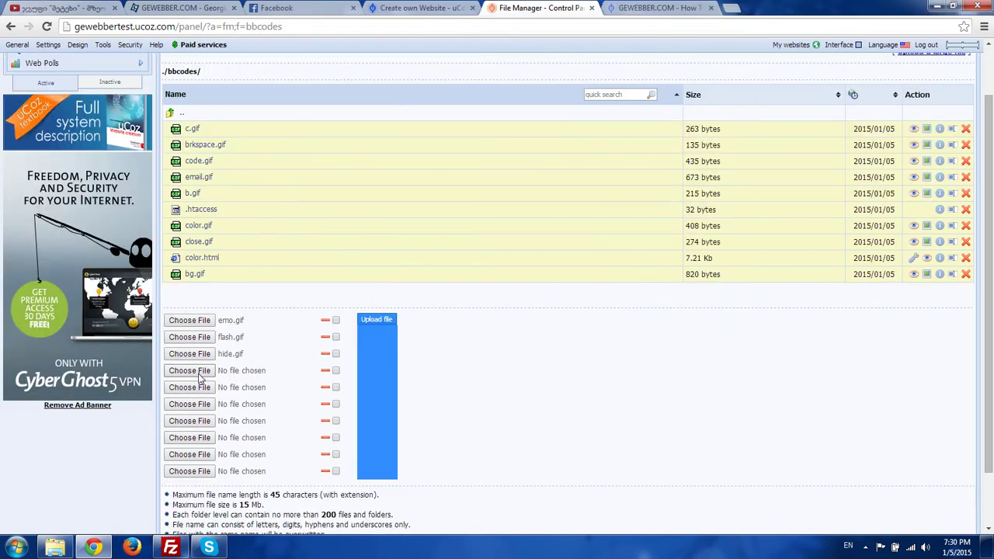
# - Choose i.gif, image.gif, l.gif and leech.gif for the next upload rows
pyautogui.click(199, 374)
pyautogui.click(544, 233)
pyautogui.doubleClick(543, 233)
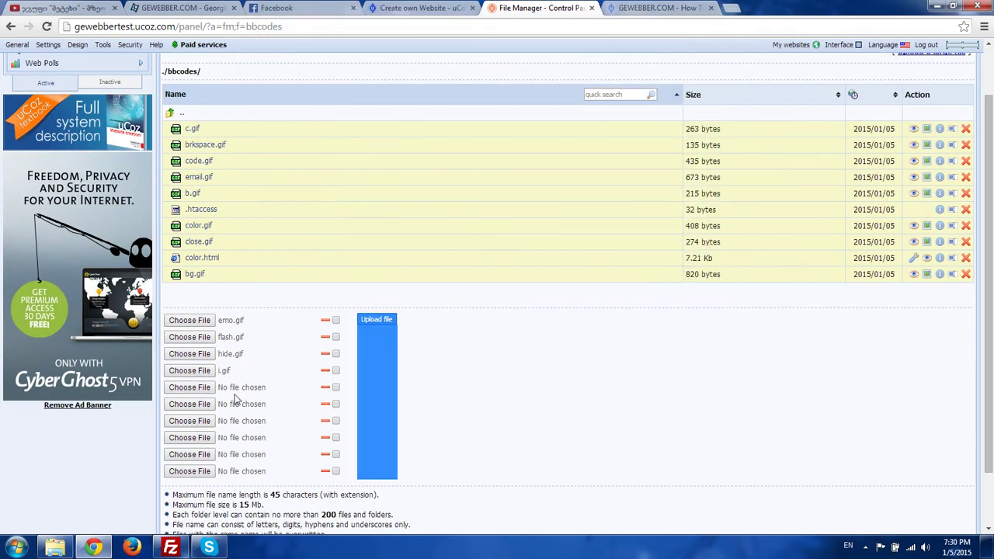
pyautogui.click(189, 387)
pyautogui.click(649, 225)
pyautogui.doubleClick(649, 225)
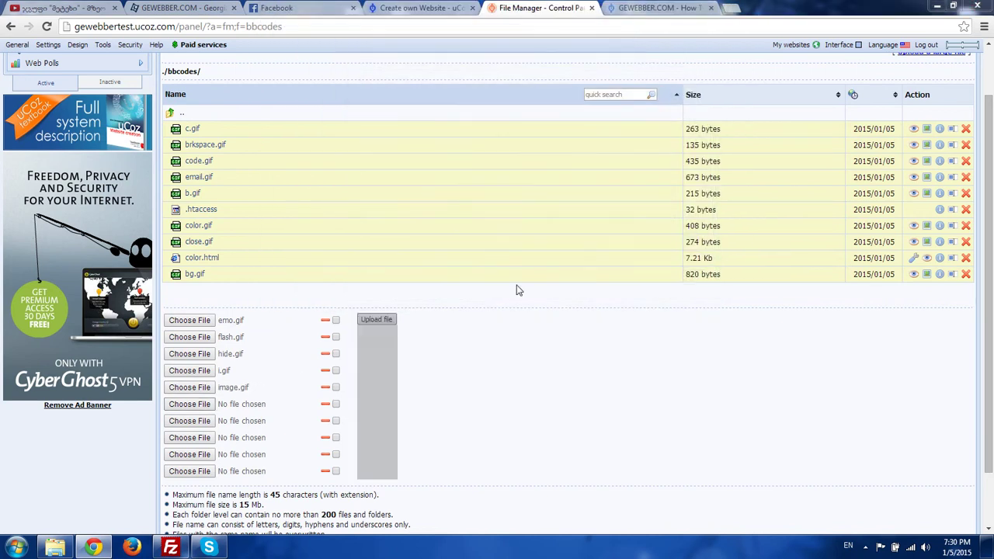
pyautogui.scroll(-1, 510, 238)
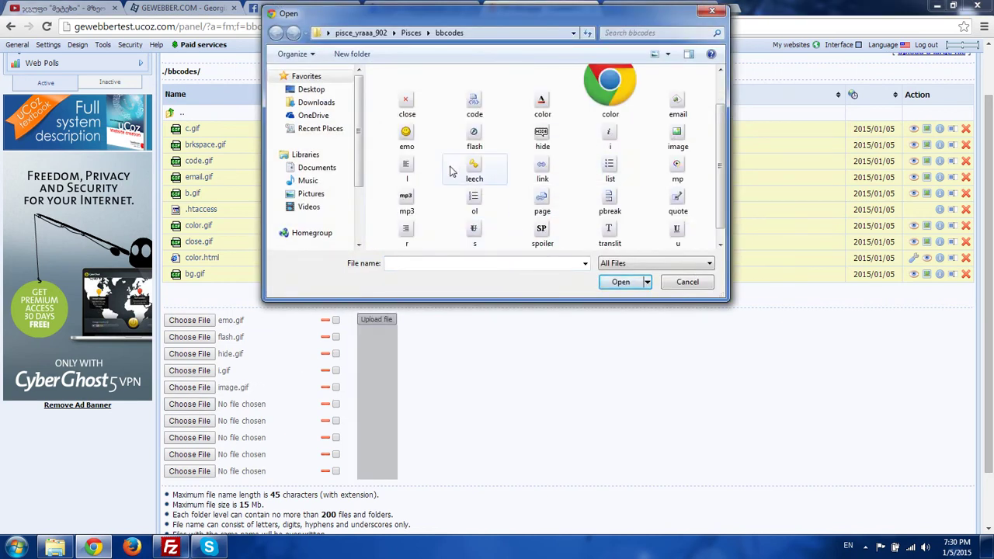
pyautogui.doubleClick(416, 172)
pyautogui.click(190, 421)
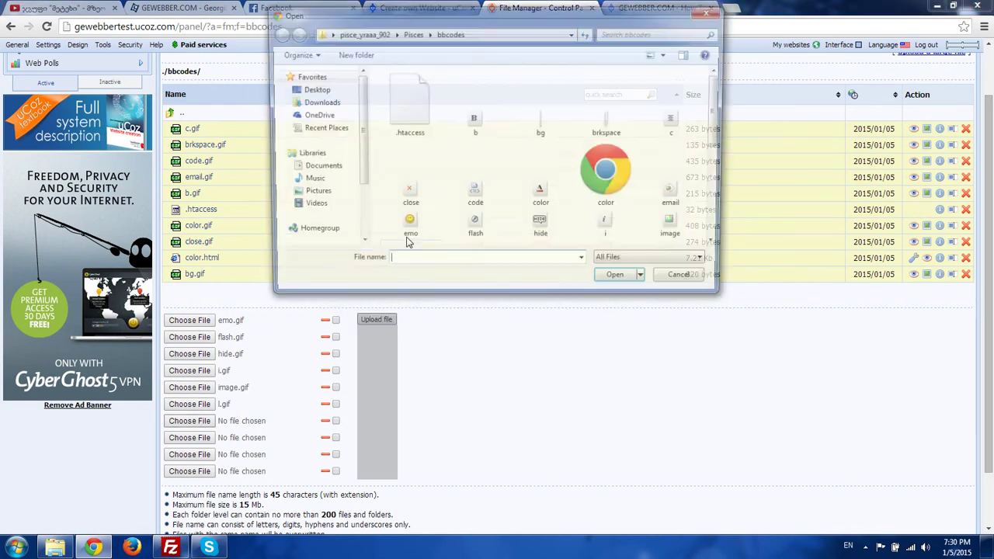
pyautogui.scroll(-1, 407, 233)
pyautogui.click(474, 136)
pyautogui.press('Return')
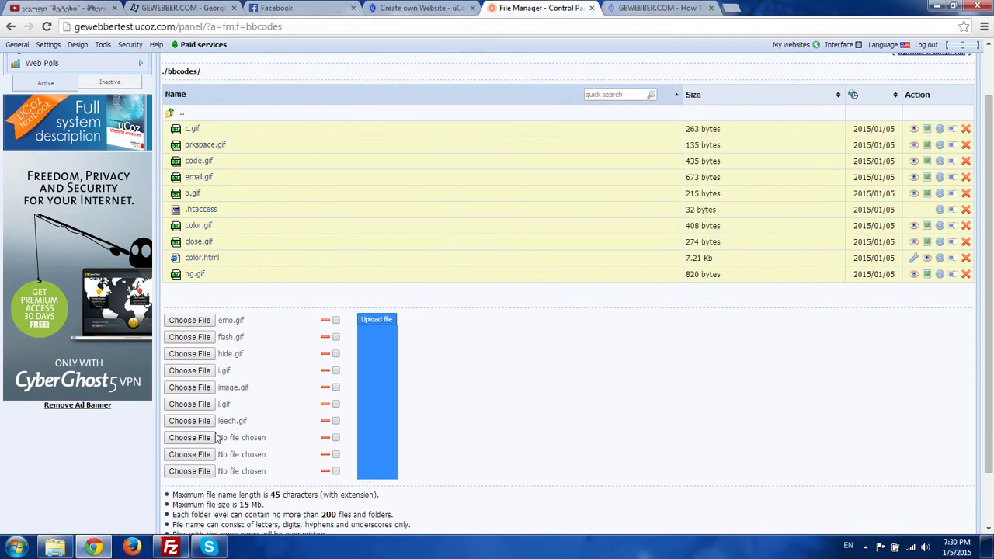
# - Choose link.gif, list.gif and mp.gif, upload all ten icons, then switch to FileZilla
pyautogui.click(190, 437)
pyautogui.scroll(-1, 474, 156)
pyautogui.click(474, 106)
pyautogui.doubleClick(518, 137)
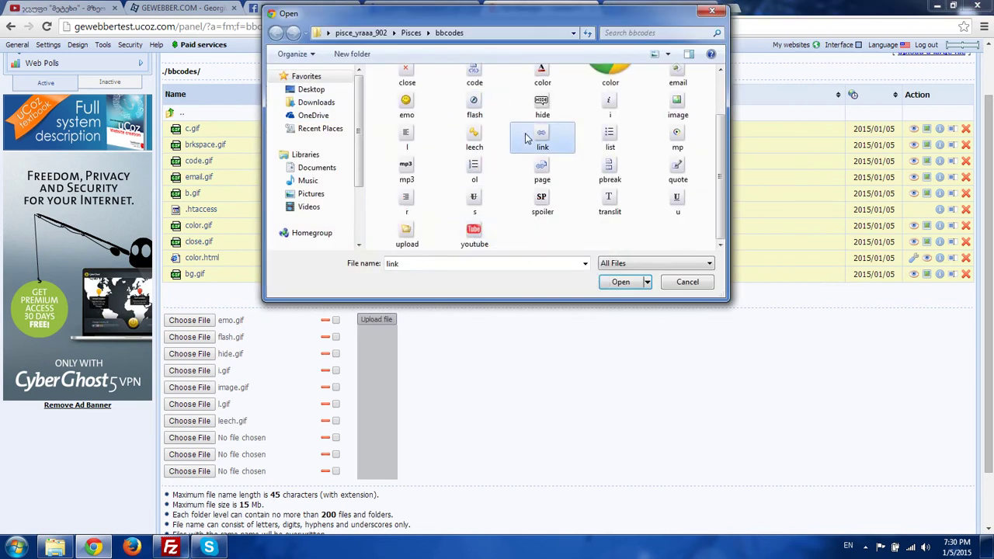
pyautogui.click(208, 457)
pyautogui.click(542, 227)
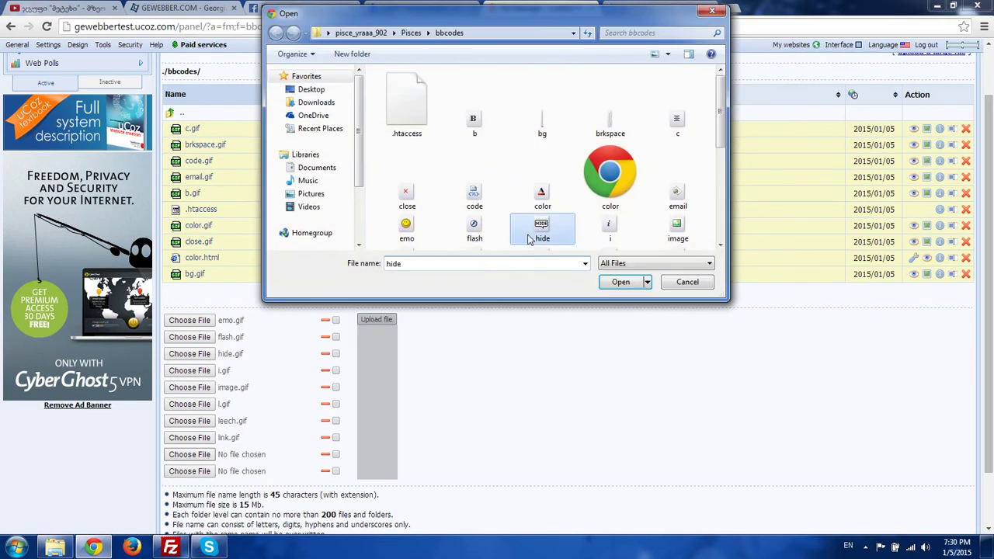
pyautogui.scroll(-2, 585, 193)
pyautogui.doubleClick(629, 140)
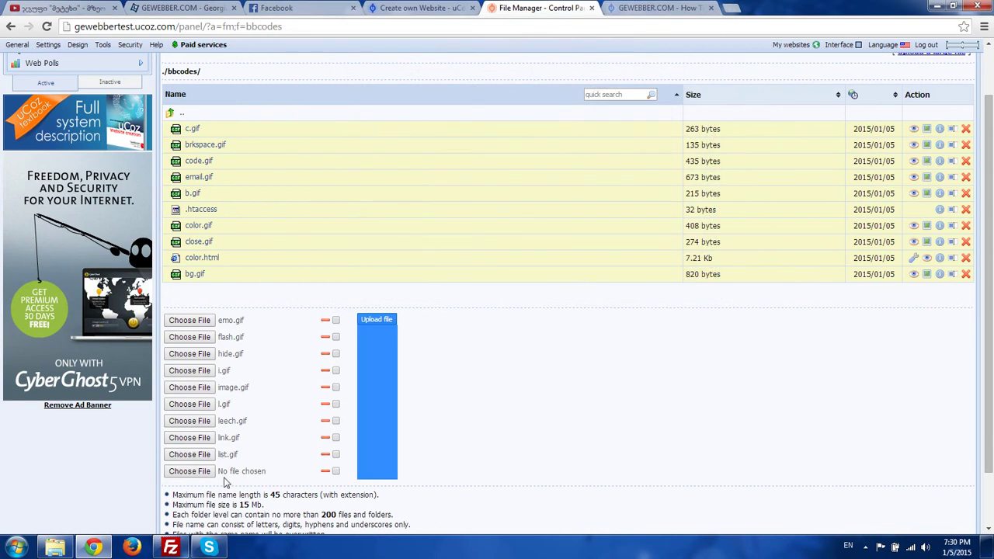
pyautogui.click(195, 471)
pyautogui.click(533, 245)
pyautogui.scroll(-2, 550, 234)
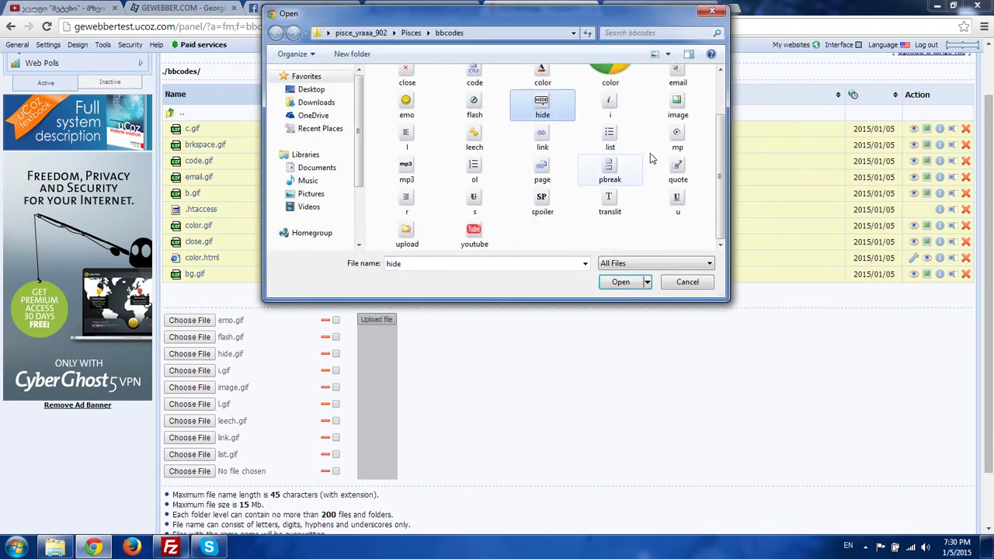
pyautogui.doubleClick(684, 141)
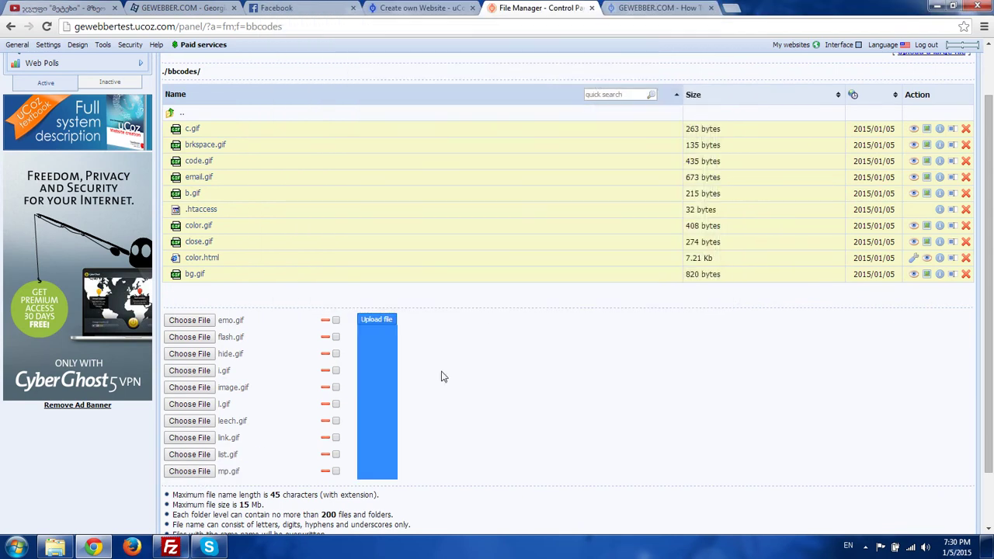
pyautogui.click(377, 320)
pyautogui.hotkey('alt', 'Tab')
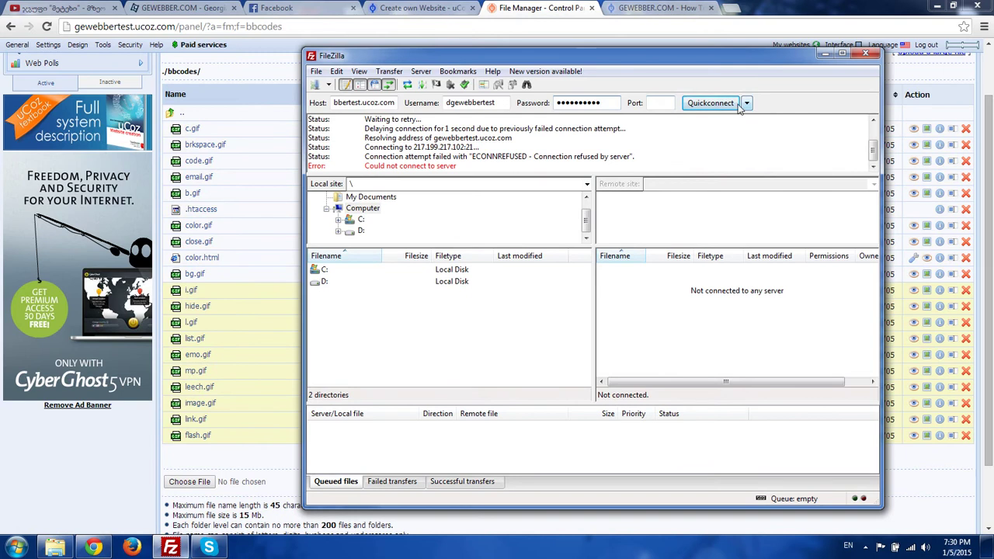
# - Retry the FTP server connection, then add more upload rows in the uCoz File Manager
pyautogui.click(735, 105)
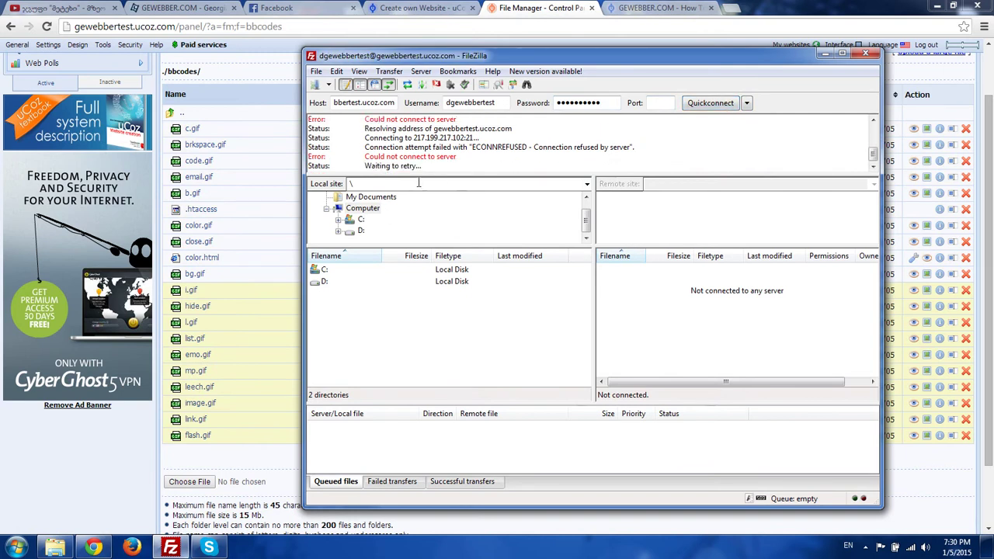
pyautogui.click(235, 464)
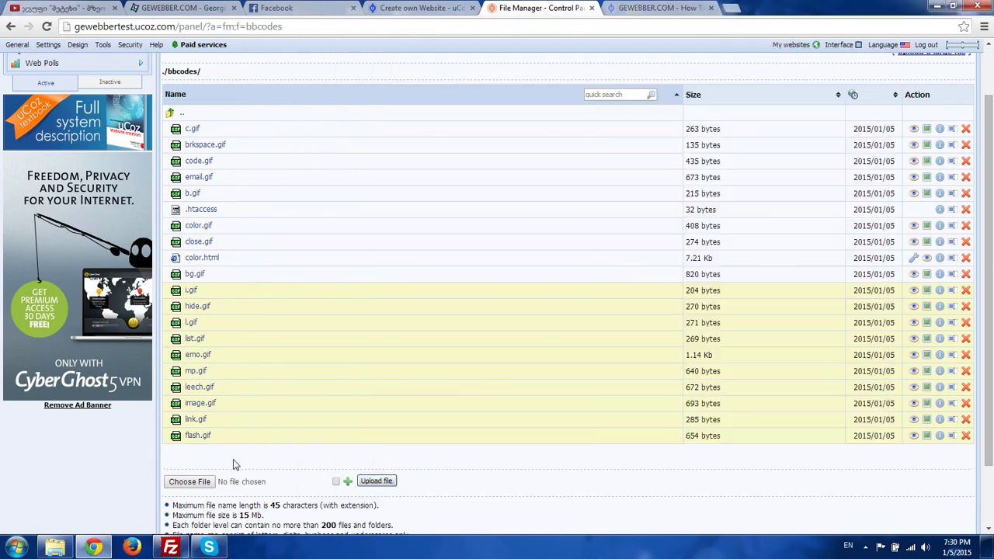
pyautogui.click(347, 482)
pyautogui.doubleClick(349, 482)
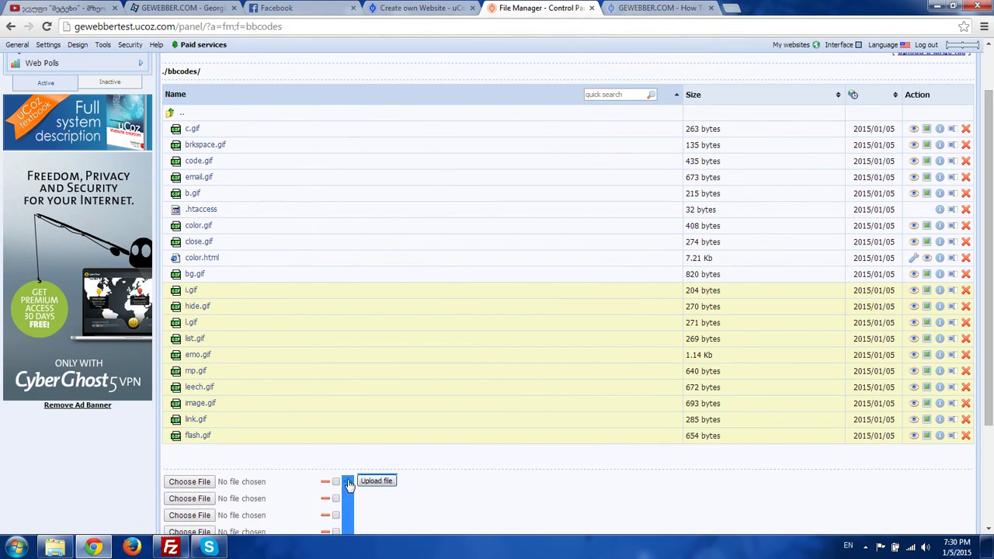
# - Choose mp3.gif and ol.gif from the bbcodes folder for the first two upload rows
pyautogui.click(220, 483)
pyautogui.scroll(-2, 579, 160)
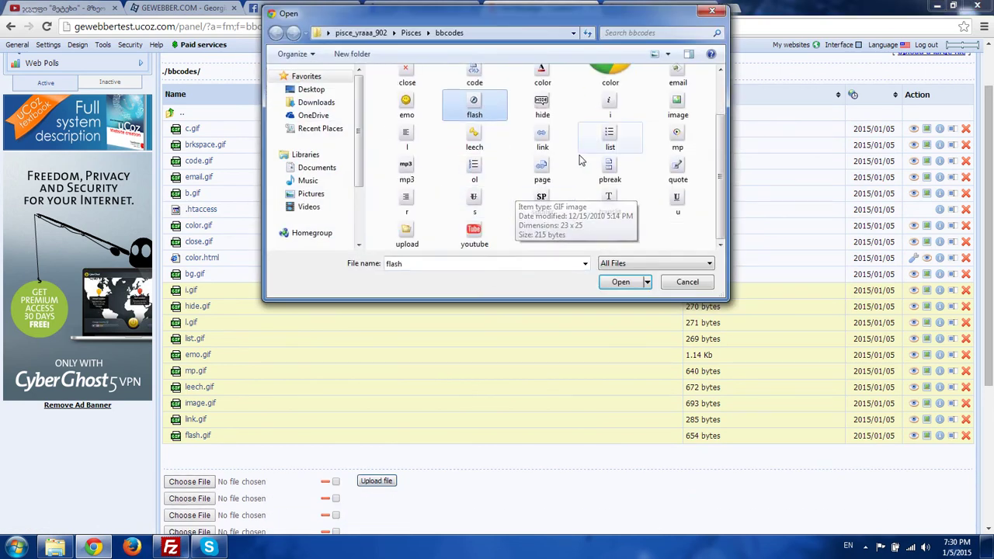
pyautogui.doubleClick(406, 167)
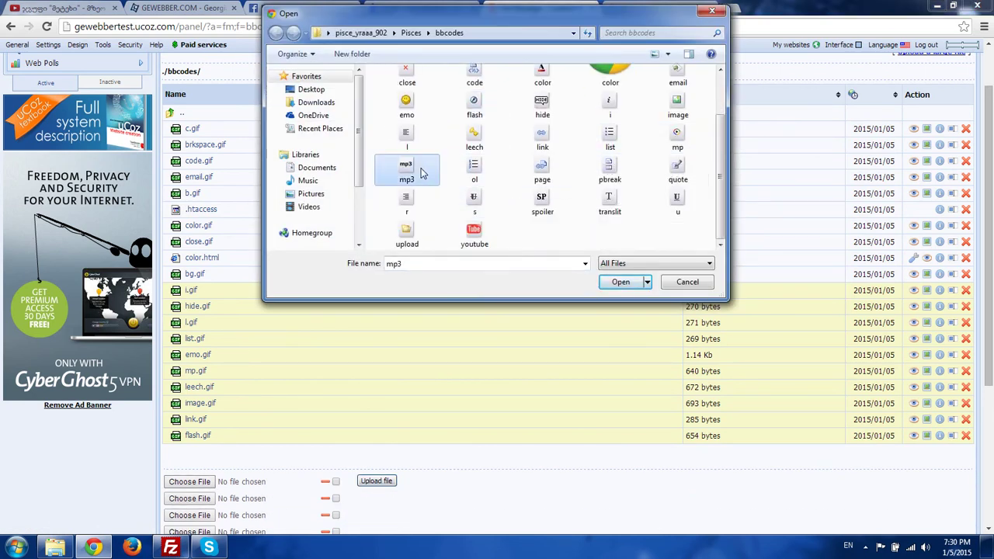
pyautogui.scroll(-3, 242, 385)
pyautogui.click(190, 270)
pyautogui.click(407, 203)
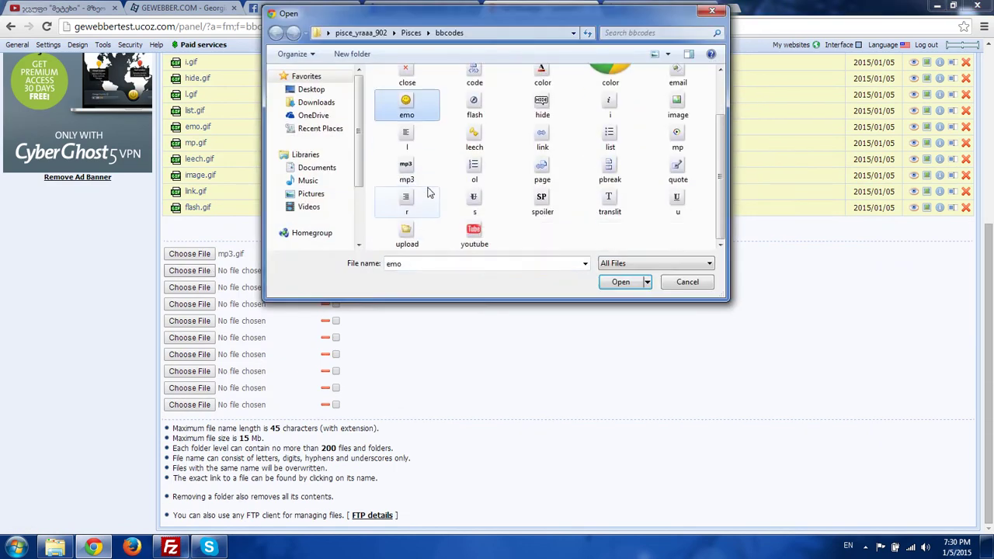
pyautogui.click(459, 175)
pyautogui.doubleClick(459, 175)
# - Set page.gif for the third row, fill another row and upload the remaining bbcodes gifs
pyautogui.click(238, 289)
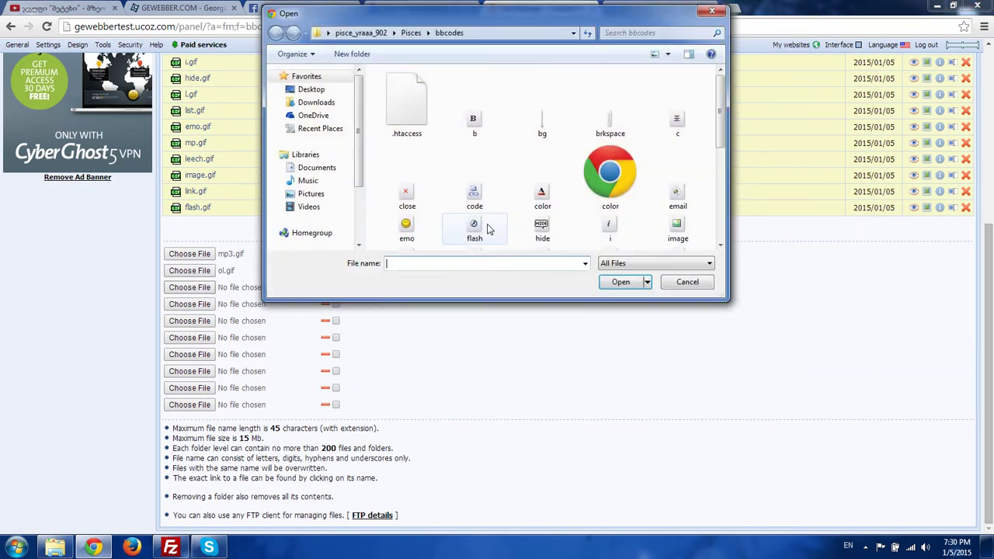
pyautogui.click(463, 229)
pyautogui.scroll(-2, 497, 171)
pyautogui.click(525, 166)
pyautogui.doubleClick(526, 167)
pyautogui.click(211, 320)
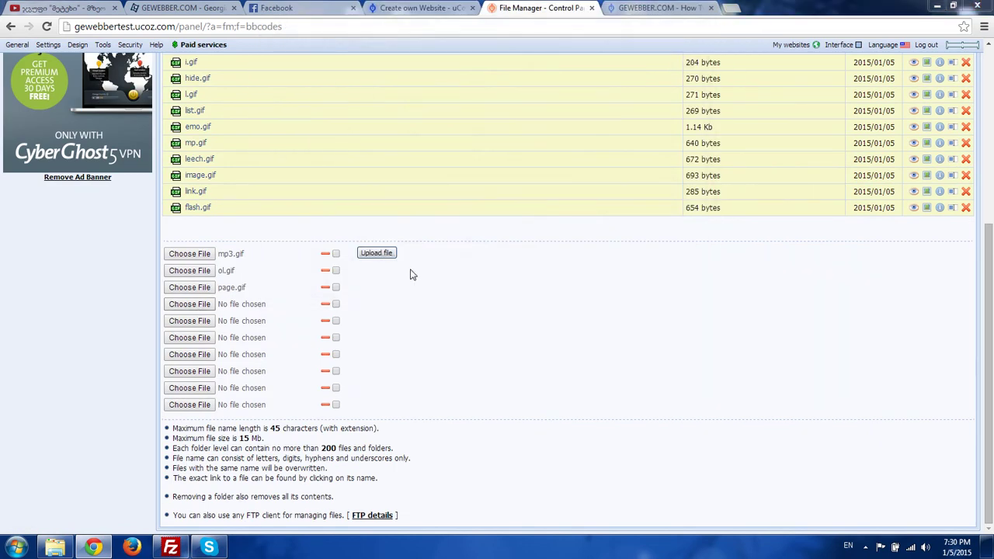
pyautogui.click(865, 546)
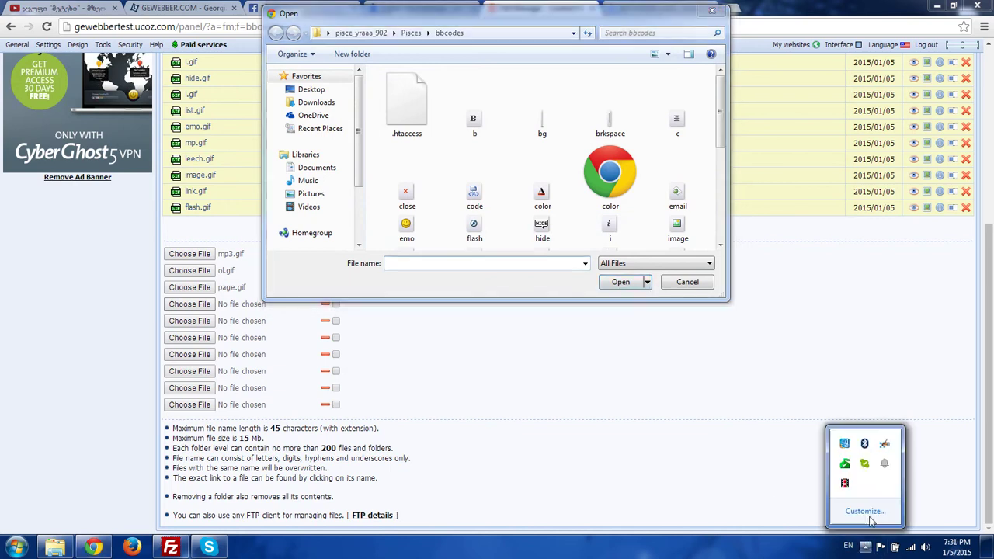
pyautogui.rightClick(851, 480)
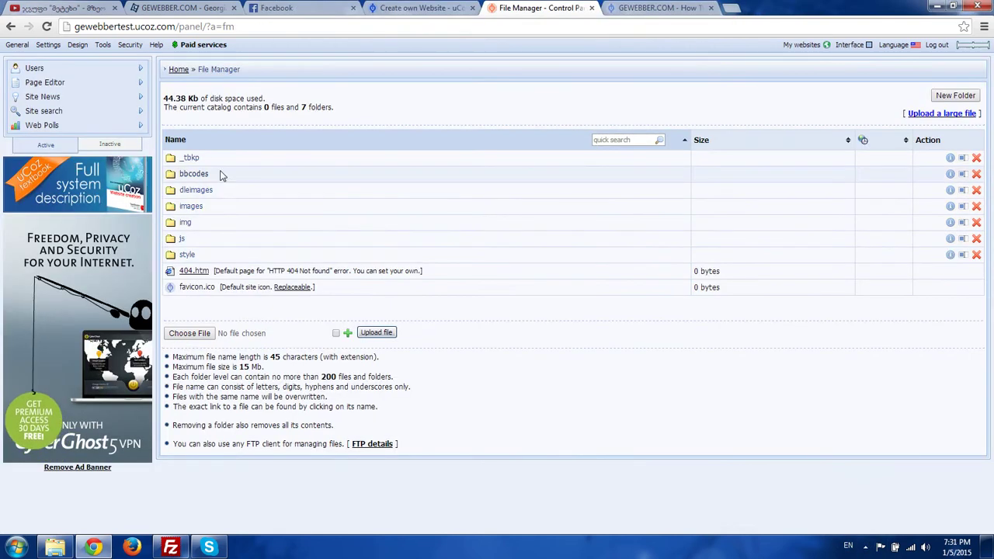
# - Open the site's dleimages folder and point the file picker at Pisces\dleimages
pyautogui.click(187, 190)
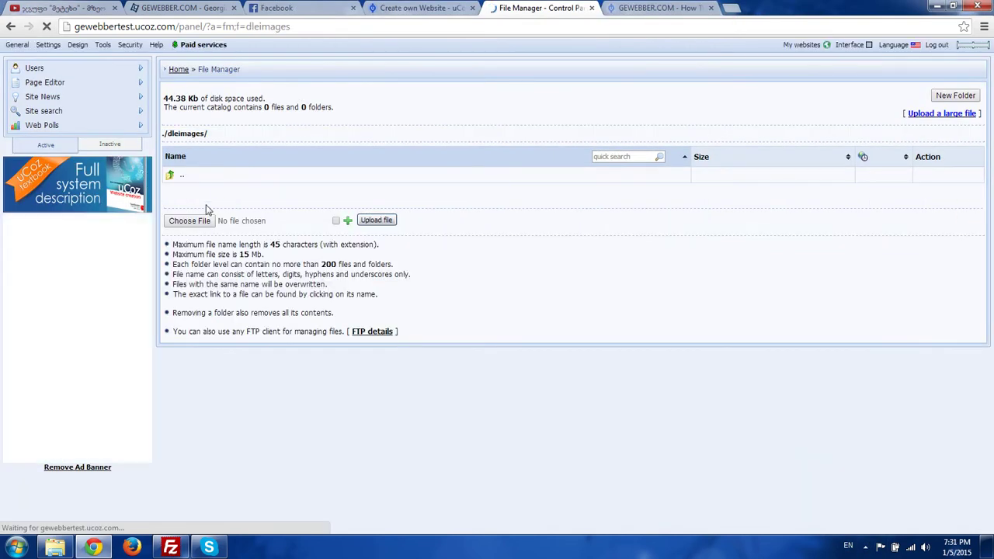
pyautogui.click(256, 221)
pyautogui.click(496, 33)
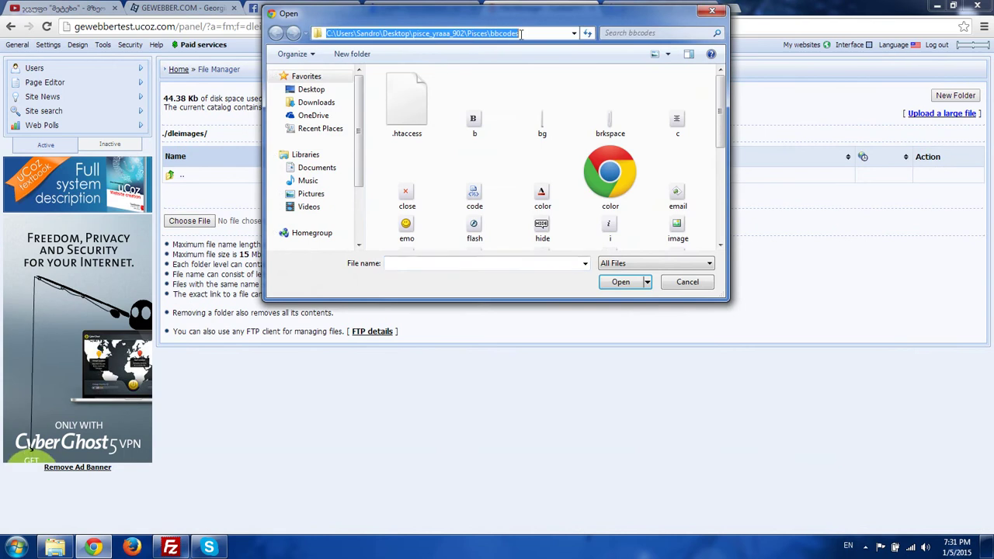
pyautogui.moveTo(519, 33); pyautogui.dragTo(495, 34)
pyautogui.press('BackSpace')
pyautogui.press('BackSpace')
pyautogui.press('BackSpace')
pyautogui.press('Return')
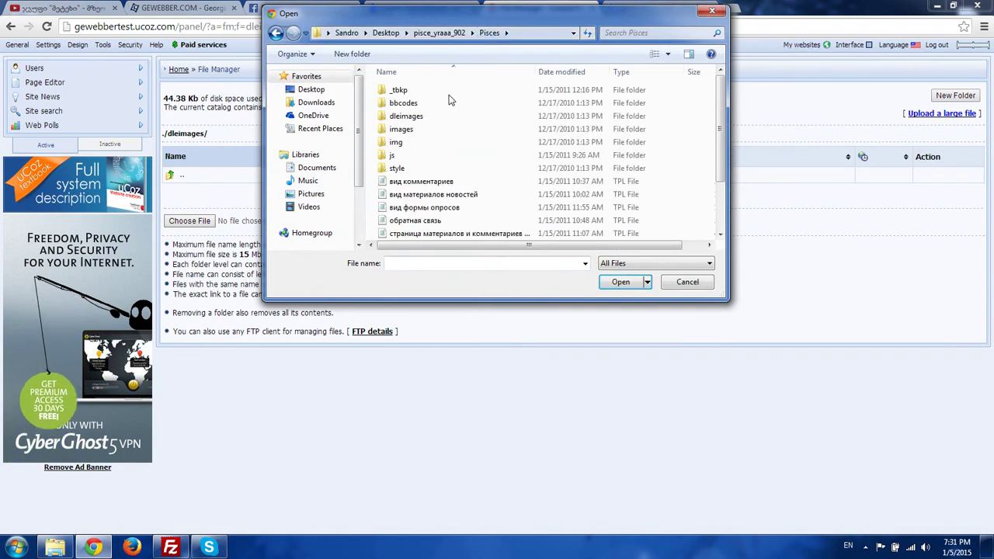
pyautogui.doubleClick(412, 116)
# - Choose the dleimages files, starting with .htaccess, upload all 24 and return to the root folder
pyautogui.scroll(-5, 610, 88)
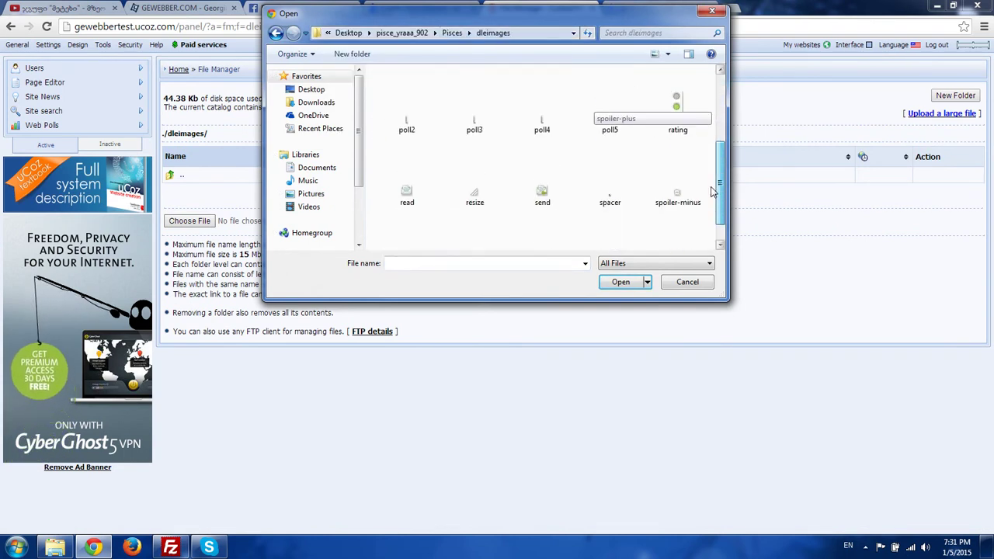
pyautogui.scroll(5, 637, 89)
pyautogui.click(417, 103)
pyautogui.doubleClick(417, 103)
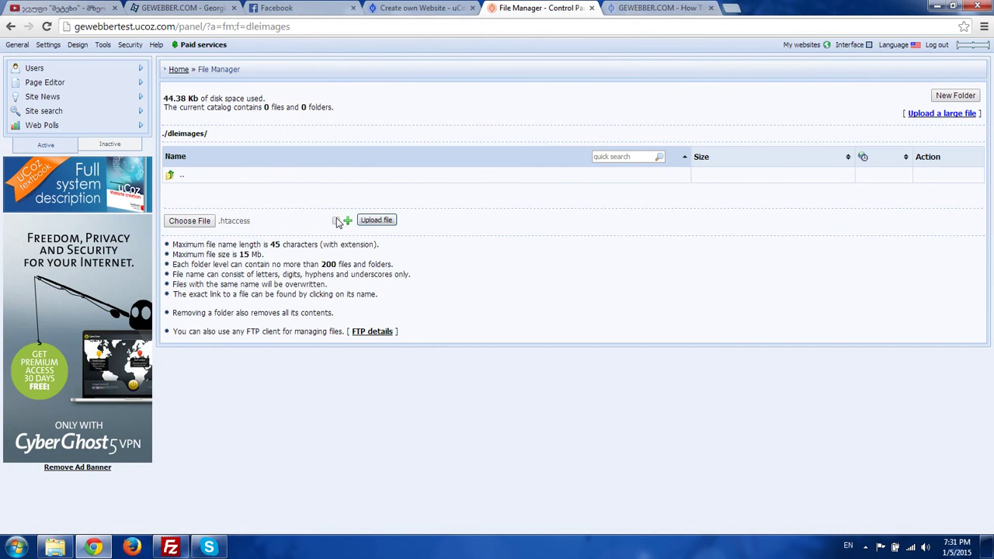
pyautogui.click(349, 222)
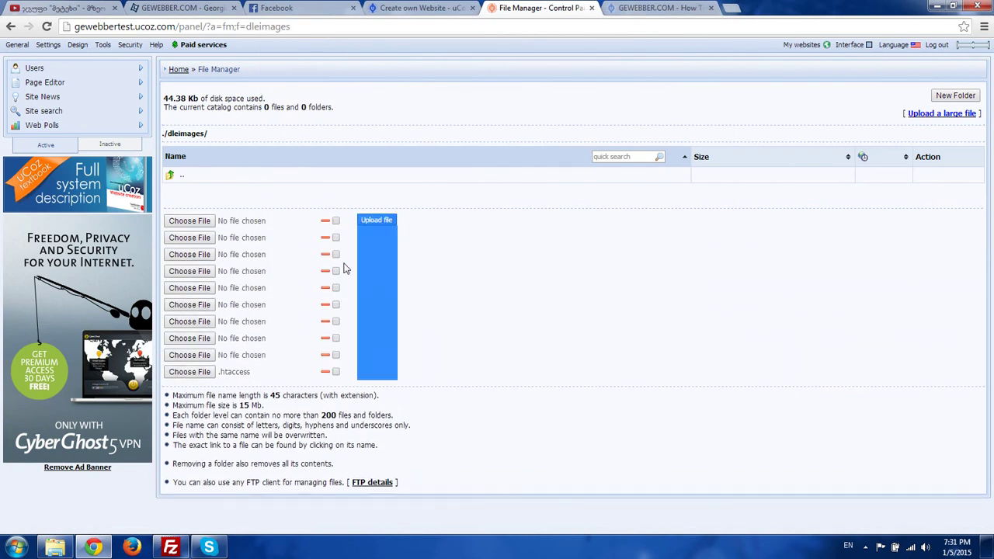
pyautogui.click(866, 547)
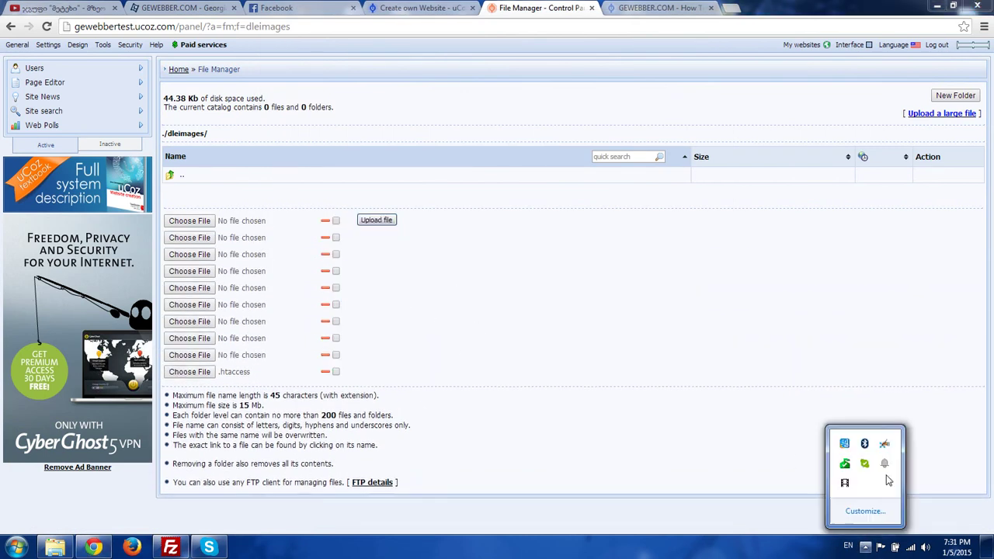
pyautogui.rightClick(845, 484)
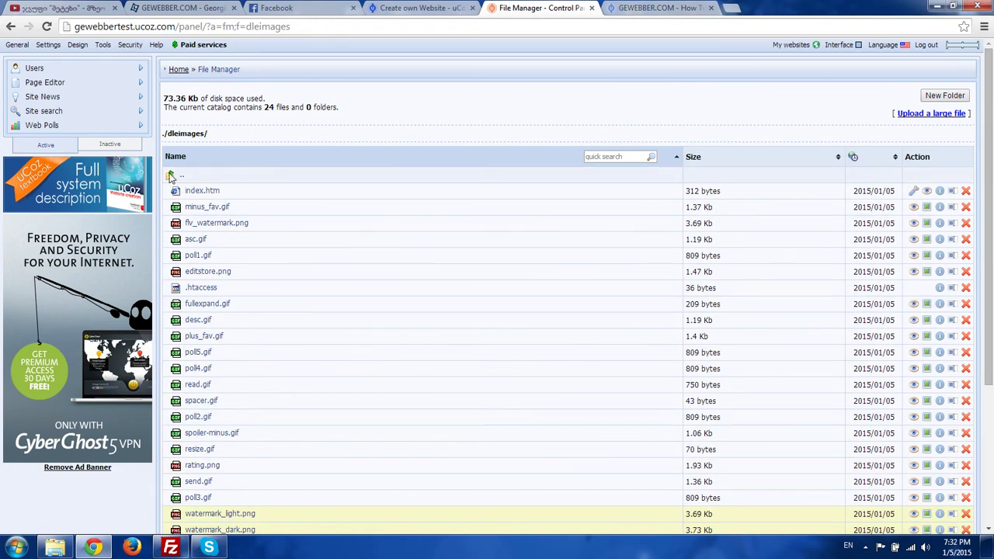
pyautogui.click(171, 177)
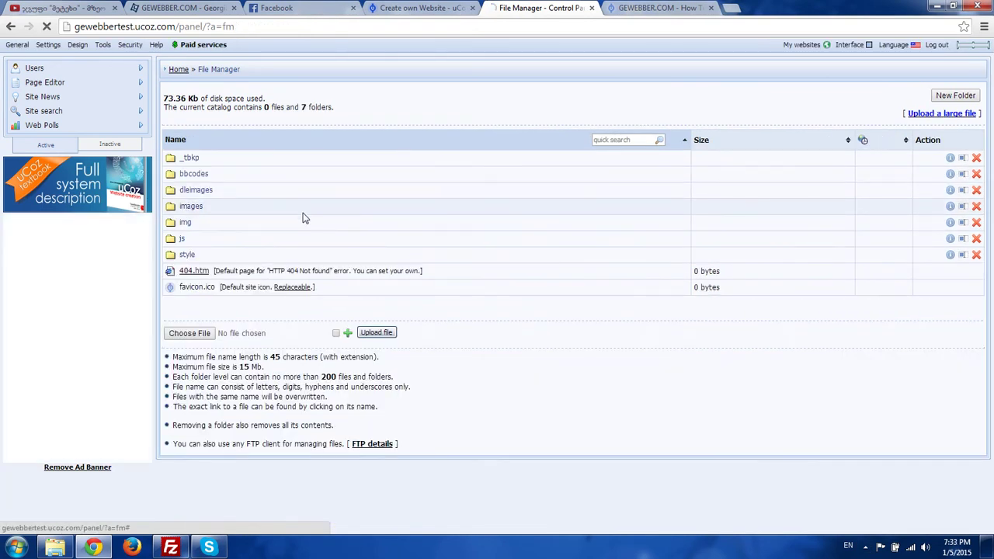
# - Open the site's images folder and select all files from Pisces\images in the file picker
pyautogui.click(305, 211)
pyautogui.click(186, 221)
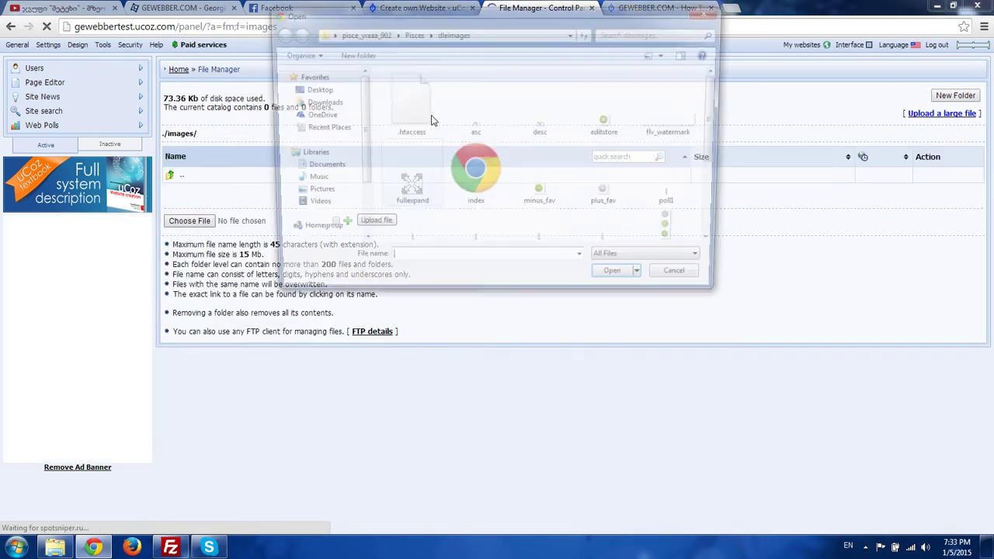
pyautogui.click(512, 32)
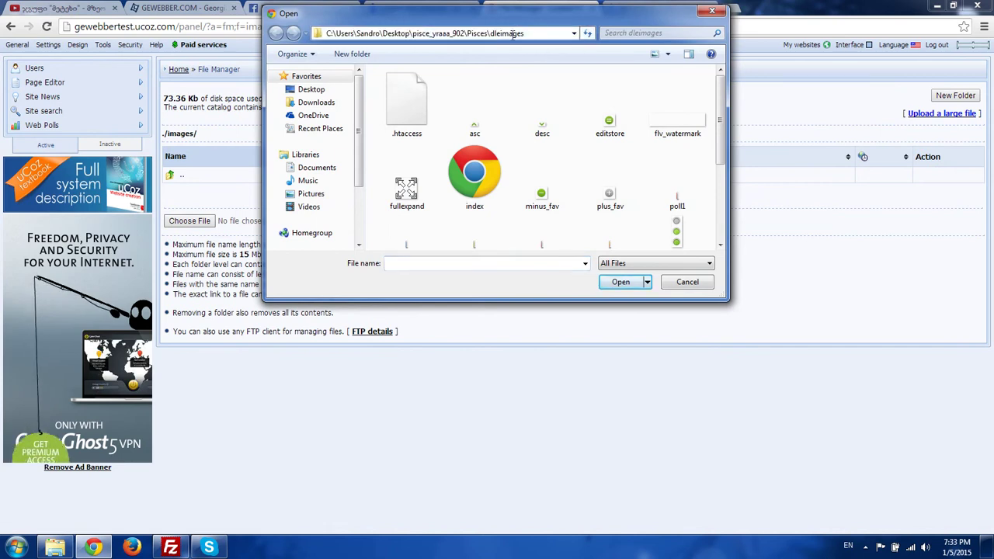
pyautogui.doubleClick(513, 32)
pyautogui.press('BackSpace')
pyautogui.press('Return')
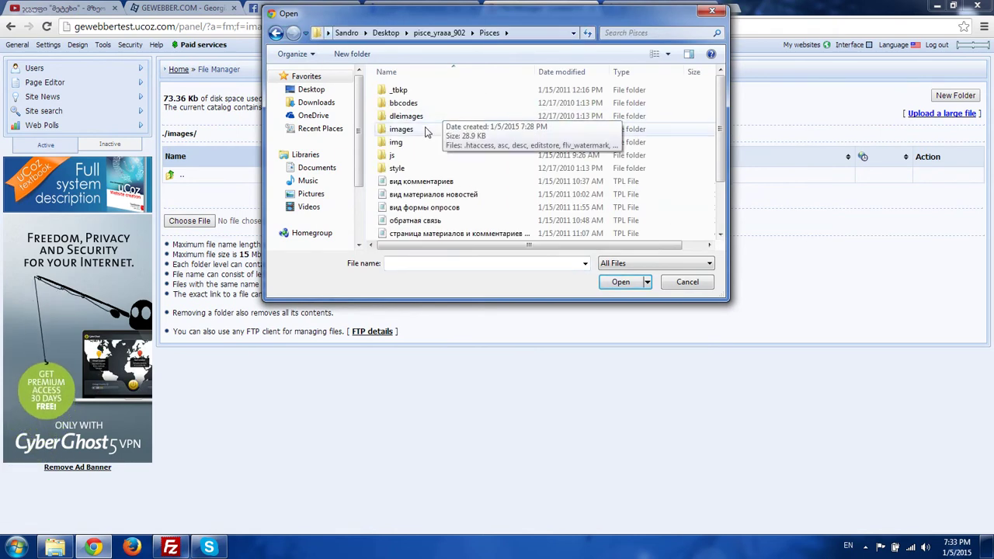
pyautogui.doubleClick(425, 132)
pyautogui.moveTo(720, 82); pyautogui.dragTo(159, 530)
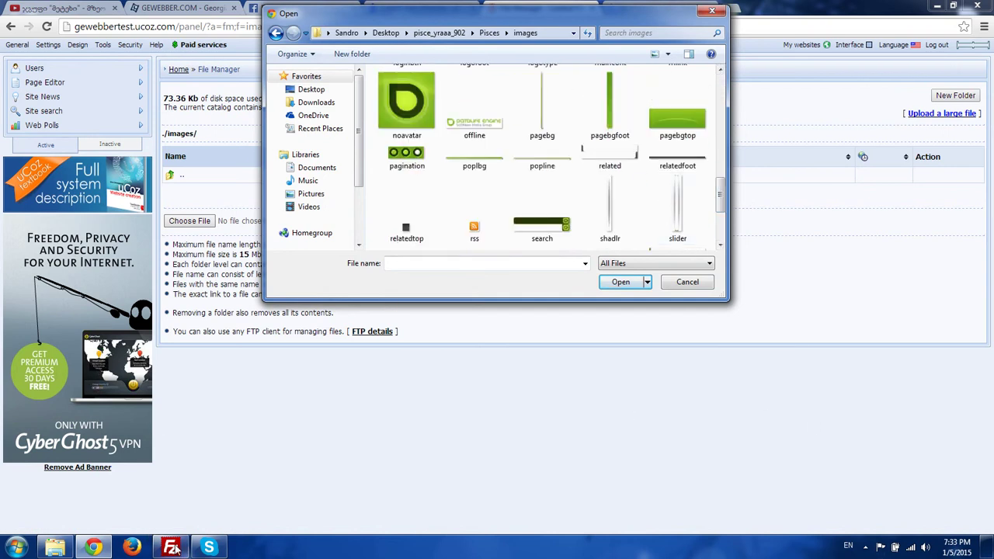
# - Reconnect FileZilla to the FTP server, upload the 76 images and return to the root folder
pyautogui.click(174, 548)
pyautogui.click(747, 103)
pyautogui.click(710, 103)
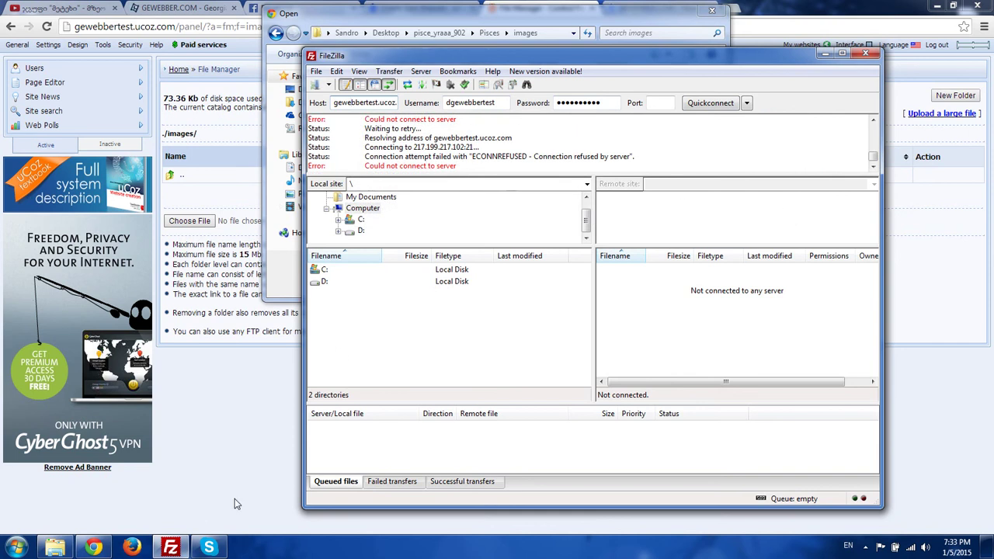
pyautogui.click(866, 546)
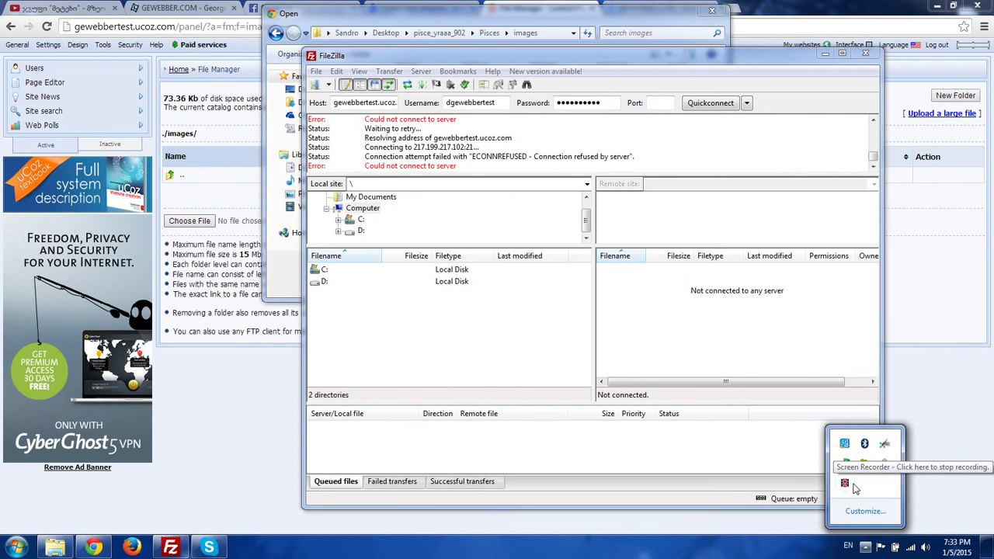
pyautogui.rightClick(853, 481)
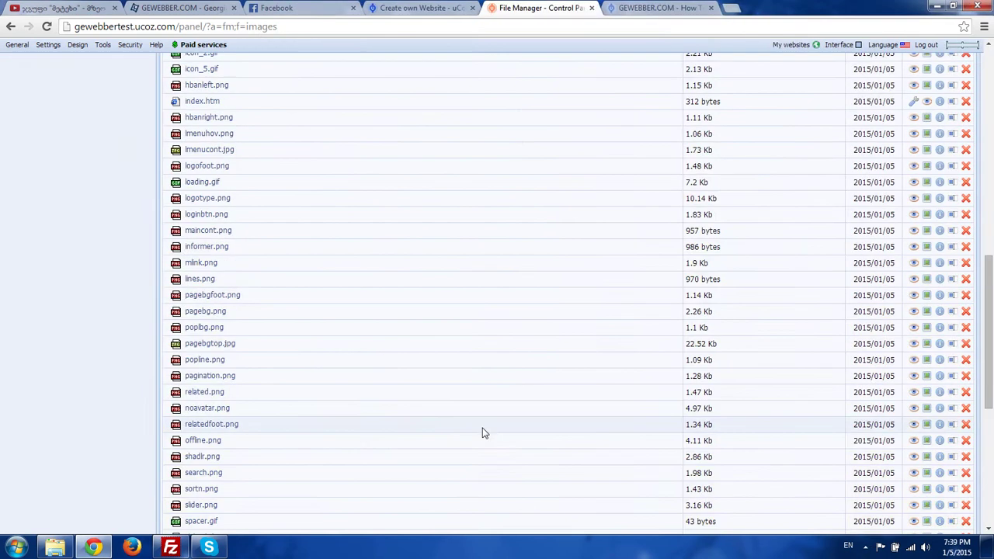
pyautogui.scroll(10, 362, 359)
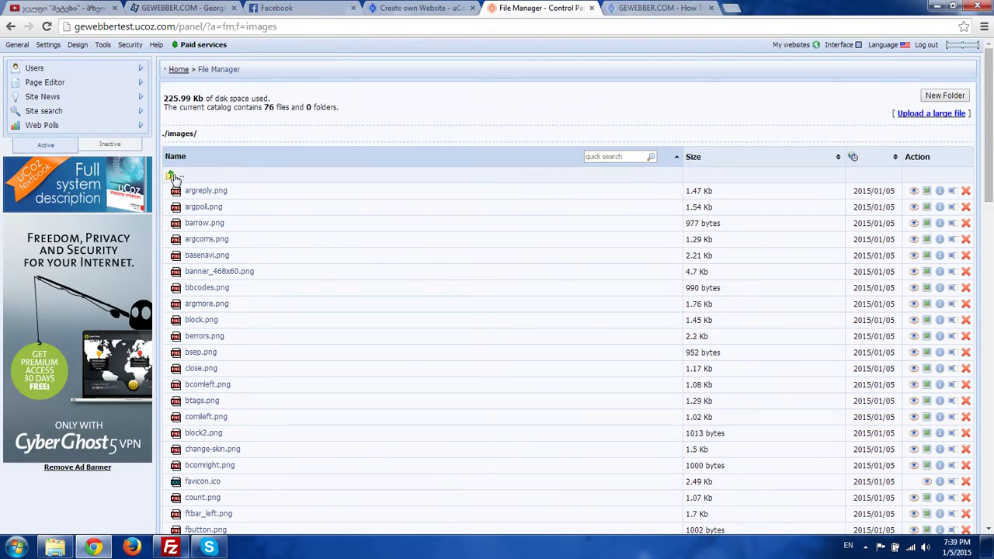
pyautogui.click(175, 177)
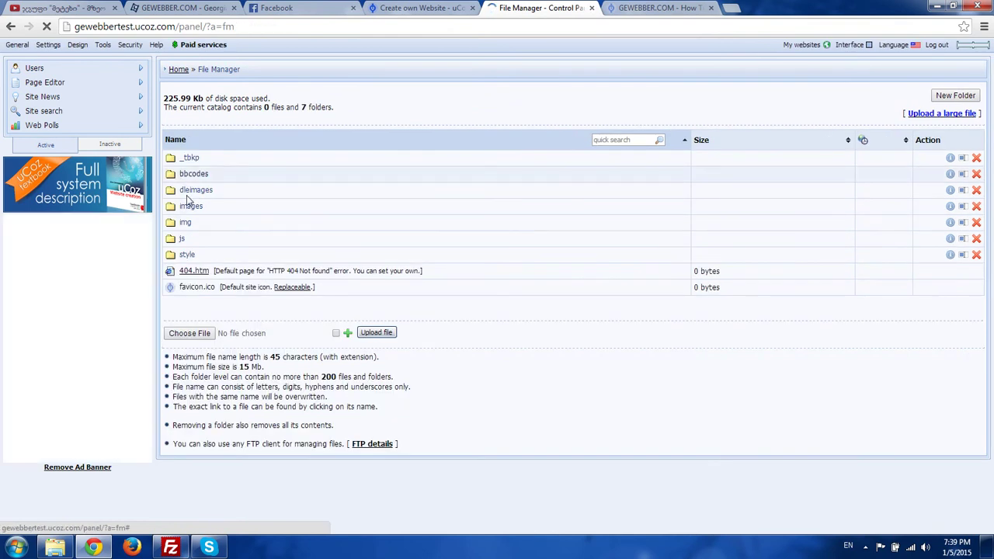
# - Open the site's img folder and choose .htaccess from Pisces\img for upload
pyautogui.click(186, 223)
pyautogui.click(194, 221)
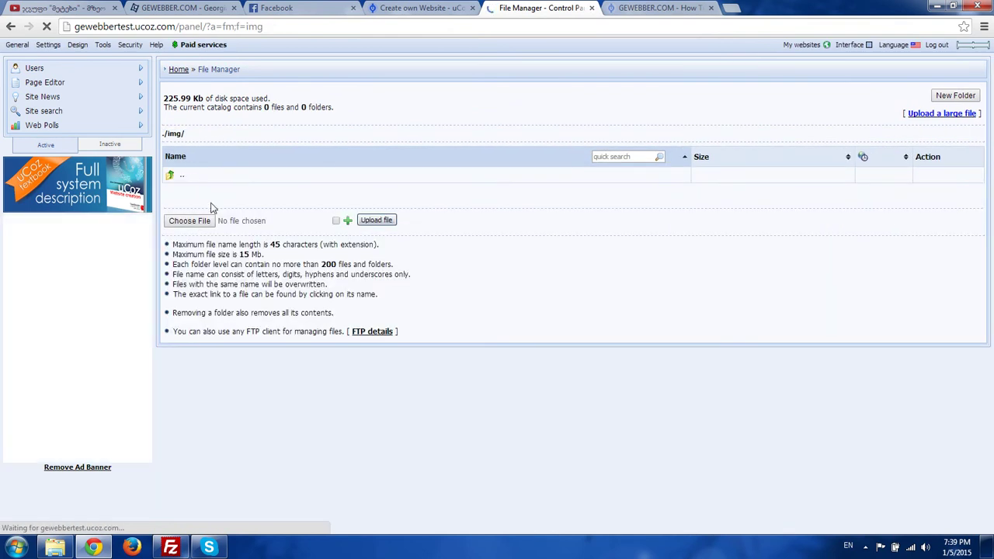
pyautogui.click(509, 33)
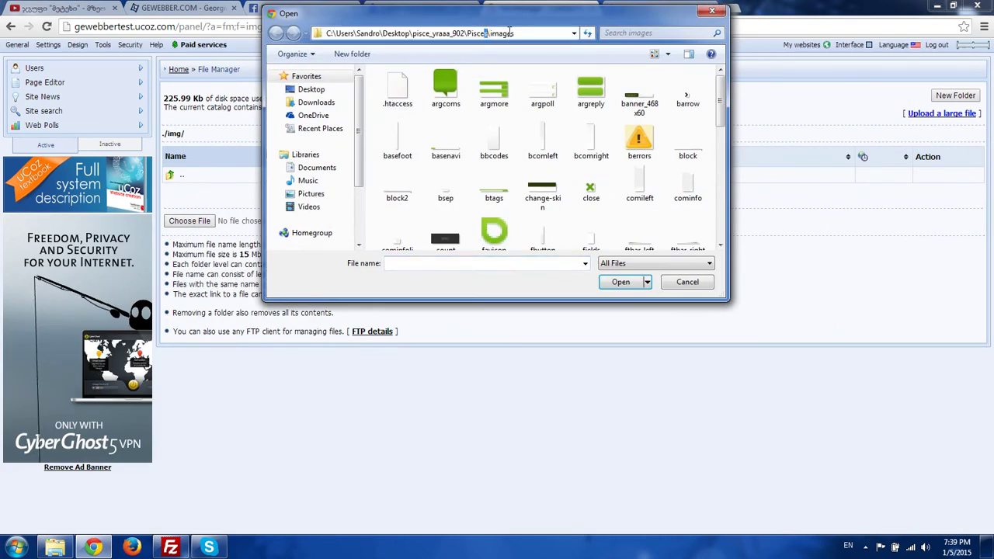
pyautogui.press('BackSpace')
pyautogui.press('BackSpace')
pyautogui.press('Return')
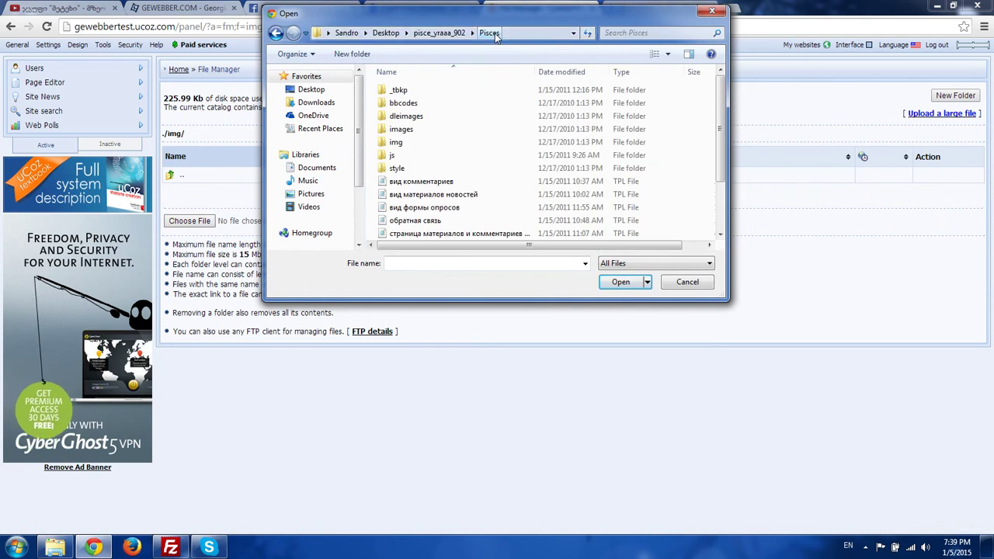
pyautogui.doubleClick(420, 138)
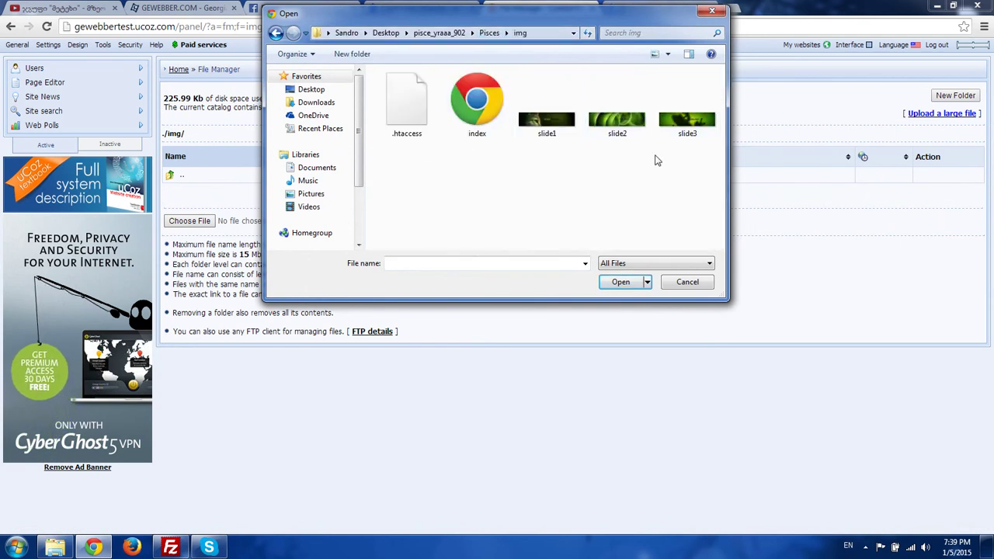
pyautogui.doubleClick(413, 115)
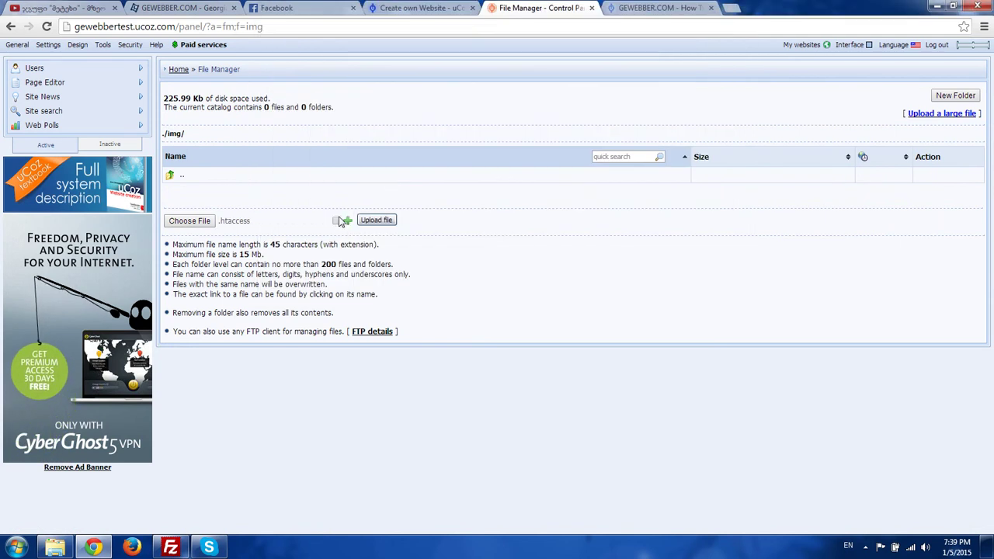
# - Fill the upload rows with index.htm, slide1.jpg and slide2.jpg
pyautogui.click(180, 223)
pyautogui.doubleClick(472, 107)
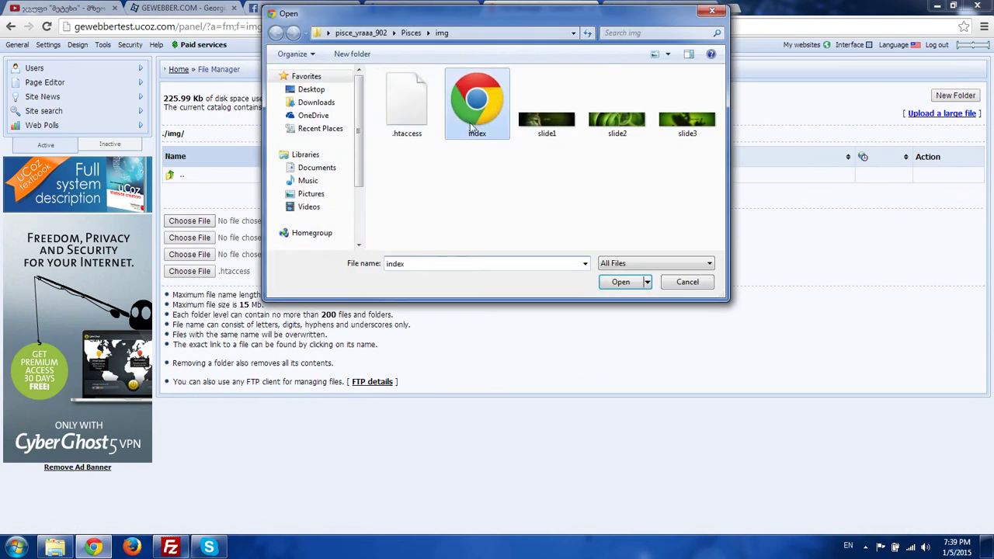
pyautogui.click(193, 237)
pyautogui.doubleClick(546, 116)
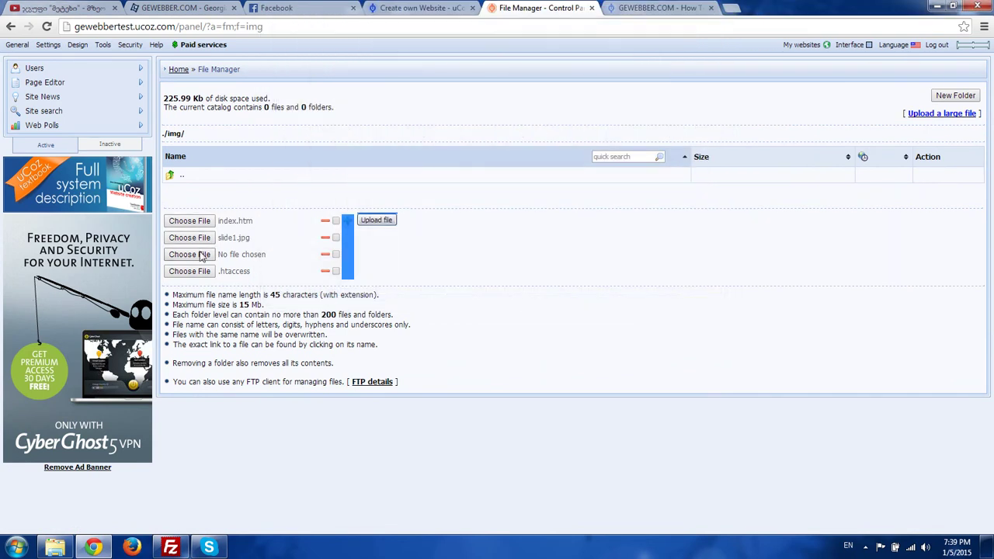
pyautogui.click(189, 254)
pyautogui.click(615, 117)
pyautogui.press('Return')
# - Add a row for slide3.jpg, upload the img files and open the js folder
pyautogui.click(347, 220)
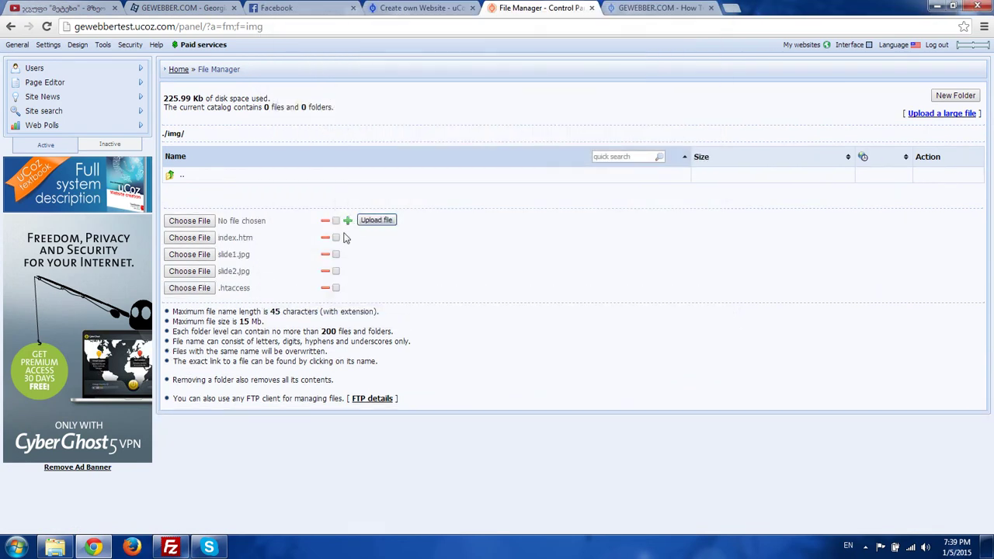
pyautogui.click(208, 223)
pyautogui.click(632, 132)
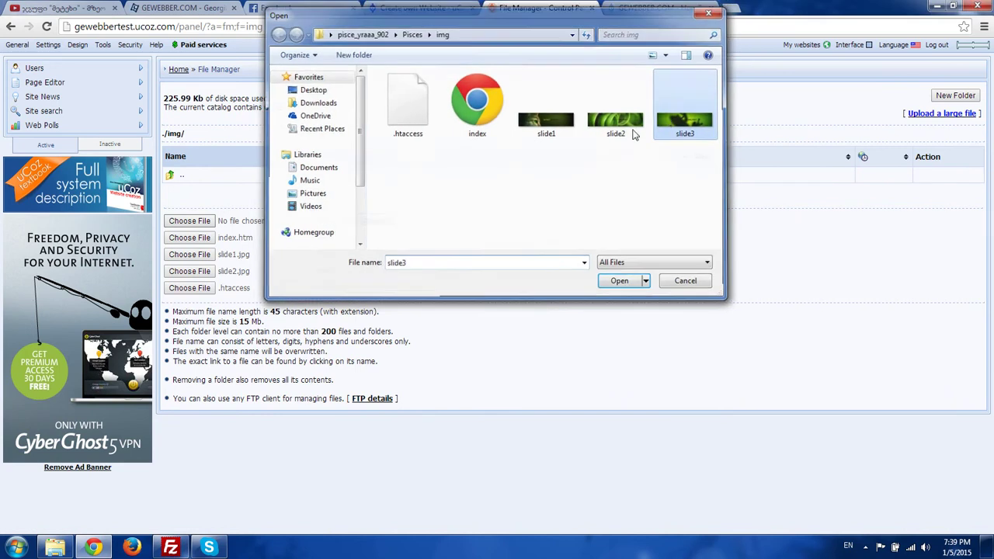
pyautogui.press('Return')
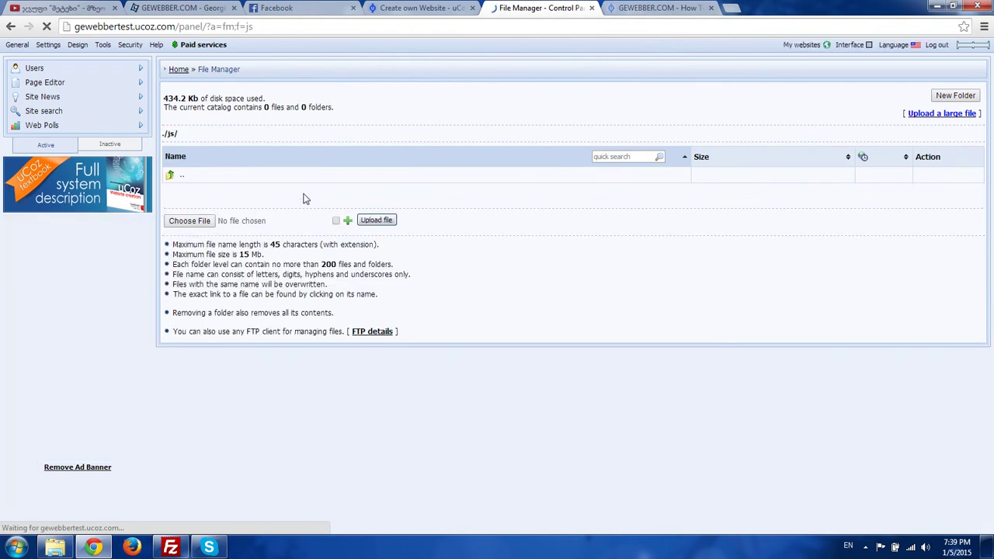
pyautogui.click(206, 221)
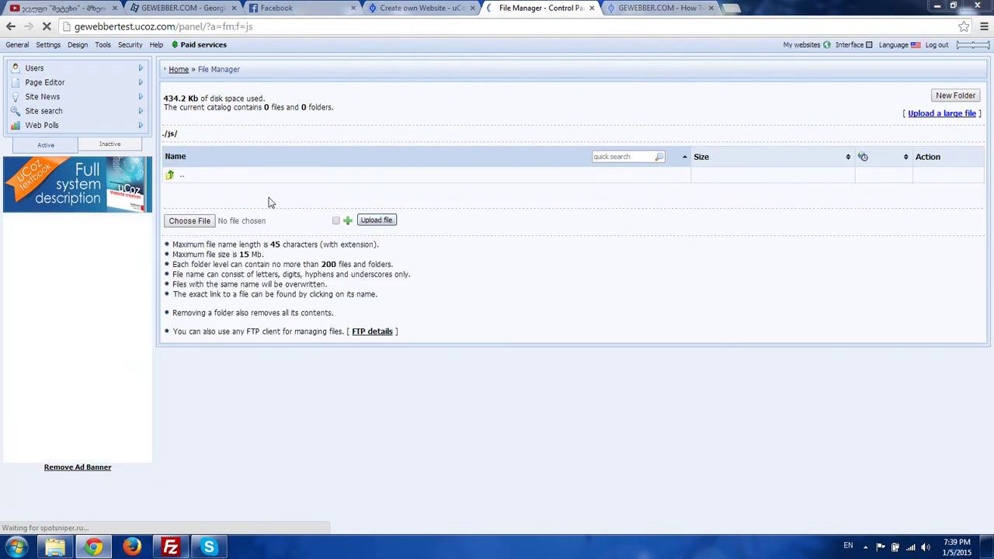
# - Point the file picker at Pisces\js, choose slides.js and add extra upload slots
pyautogui.click(511, 32)
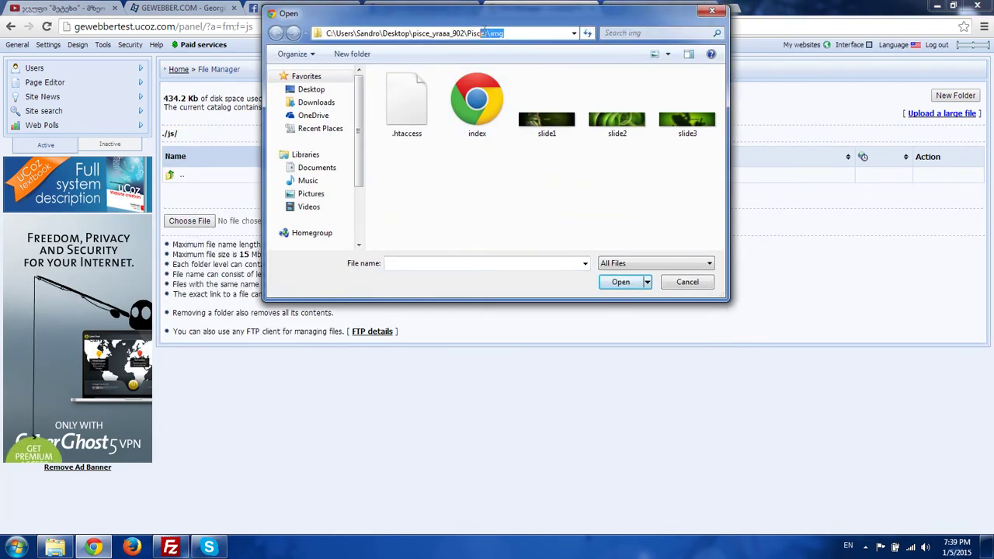
pyautogui.press('BackSpace')
pyautogui.press('Return')
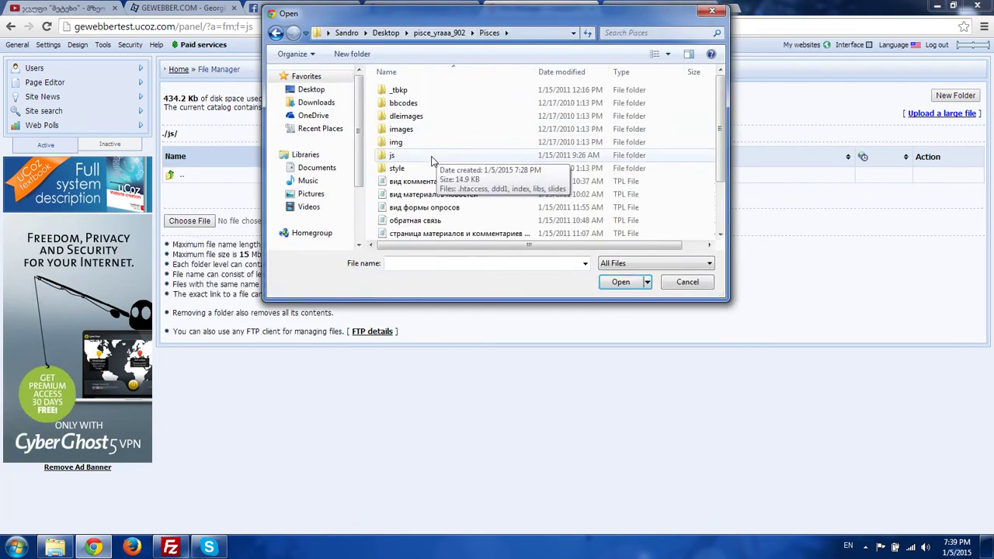
pyautogui.doubleClick(396, 155)
pyautogui.doubleClick(400, 143)
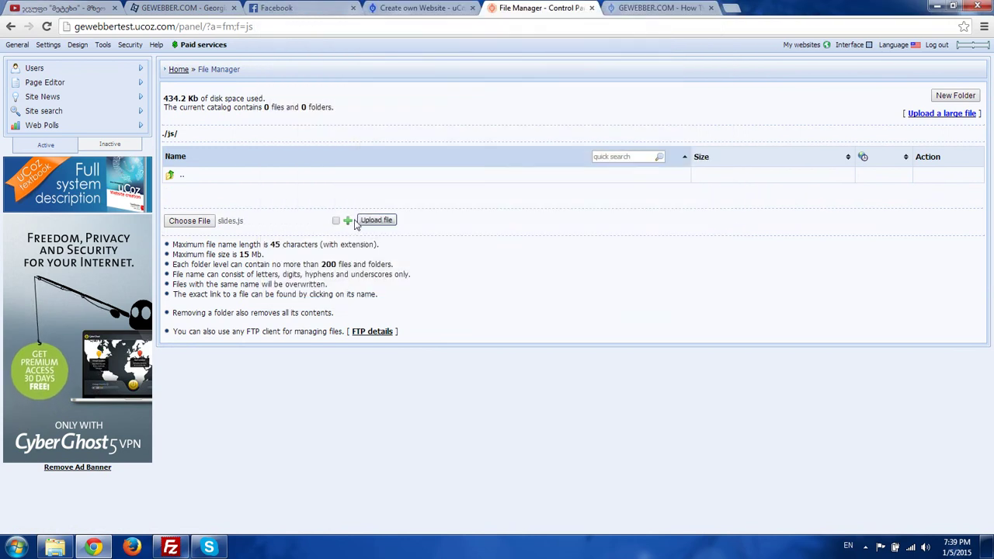
pyautogui.doubleClick(348, 221)
pyautogui.click(348, 220)
# - Fill the slots with libs.js, index.htm, ddd1.xml and .htaccess, then upload all five files
pyautogui.click(189, 221)
pyautogui.doubleClick(399, 132)
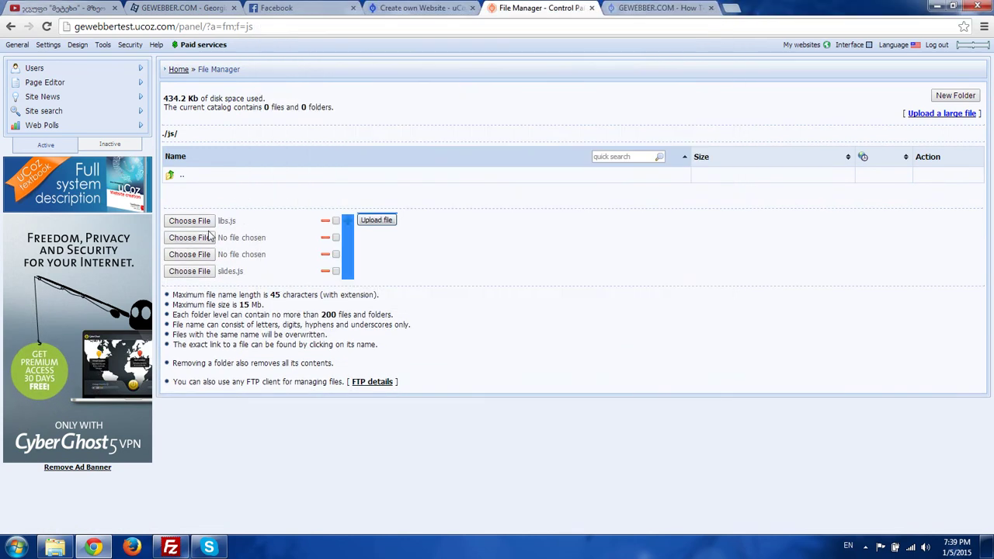
pyautogui.click(204, 239)
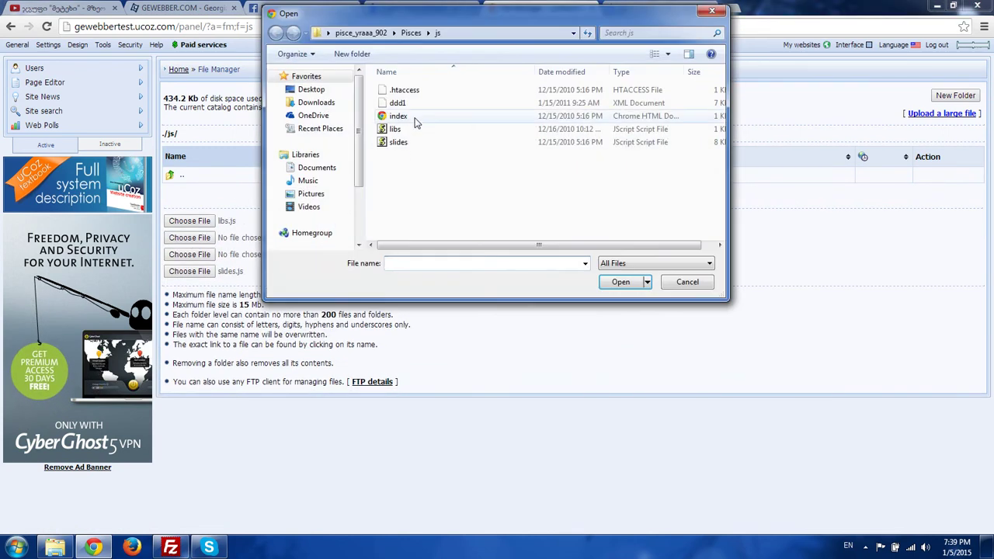
pyautogui.doubleClick(399, 118)
pyautogui.click(198, 259)
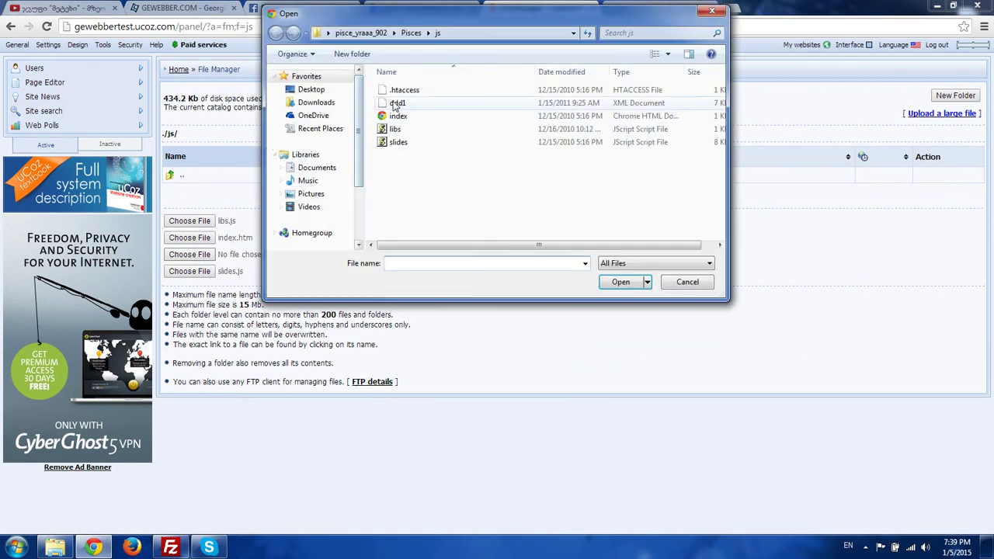
pyautogui.doubleClick(399, 104)
pyautogui.click(348, 221)
pyautogui.click(190, 220)
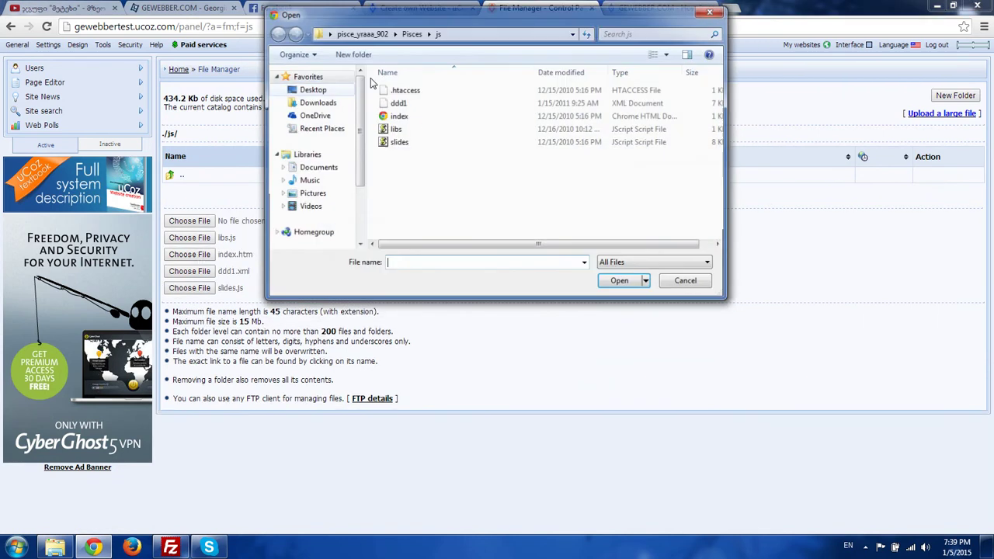
pyautogui.doubleClick(399, 90)
pyautogui.click(386, 223)
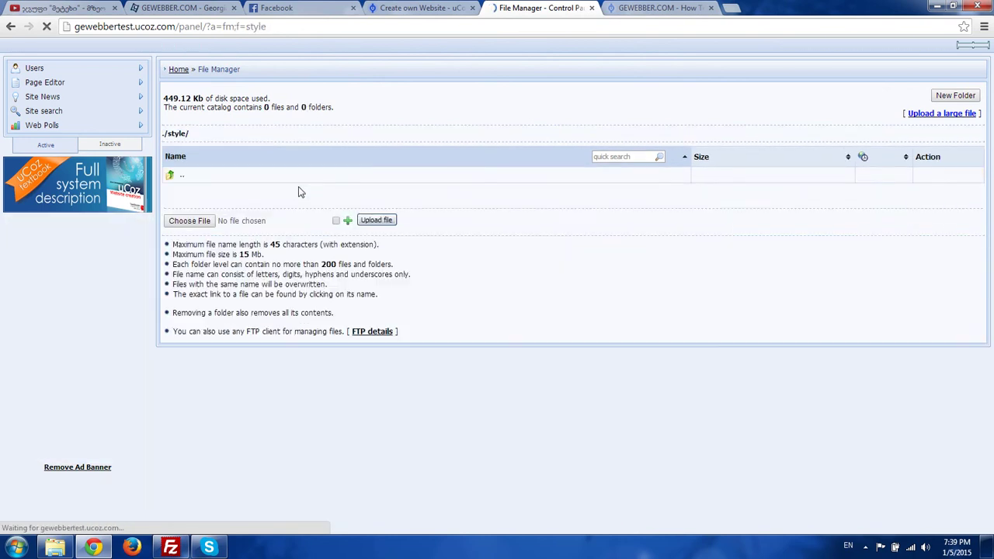
# - Point the file picker at Pisces\style and choose styles.css for upload
pyautogui.click(190, 220)
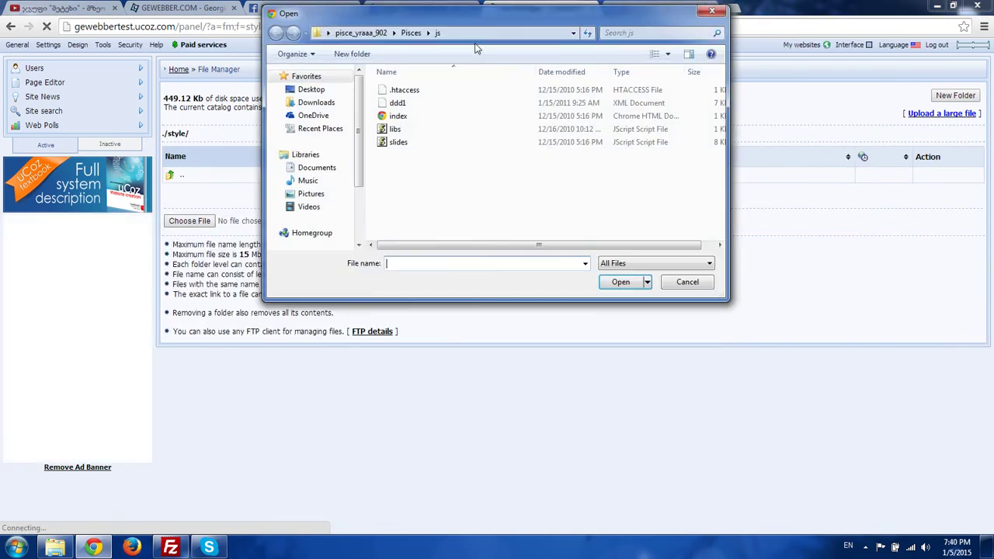
pyautogui.click(534, 33)
pyautogui.press('BackSpace')
pyautogui.press('BackSpace')
pyautogui.press('Return')
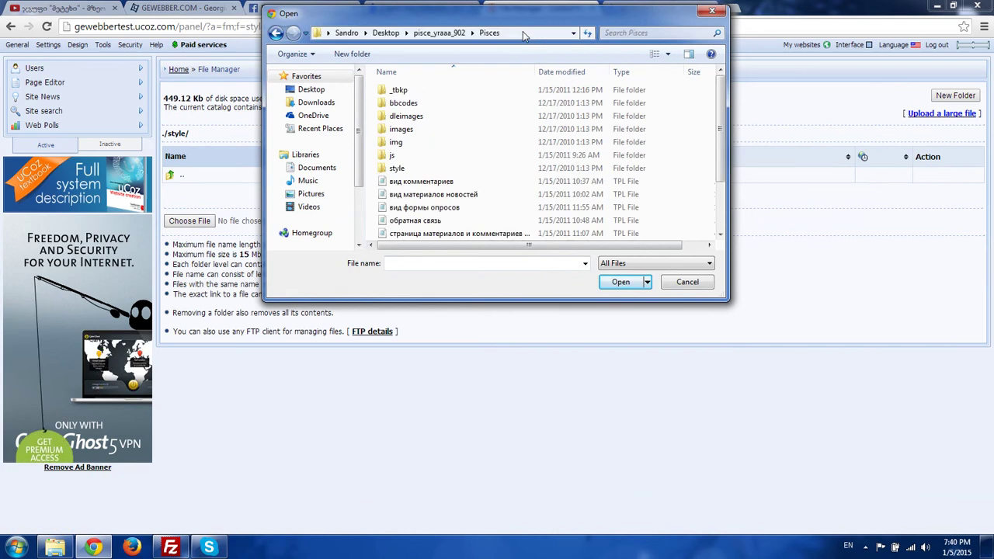
pyautogui.doubleClick(396, 167)
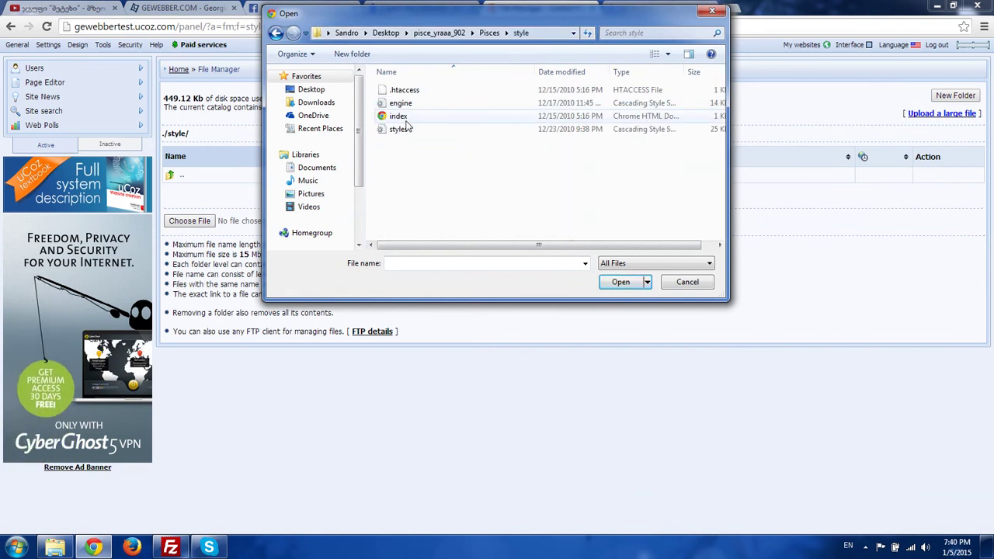
pyautogui.click(400, 130)
pyautogui.doubleClick(399, 130)
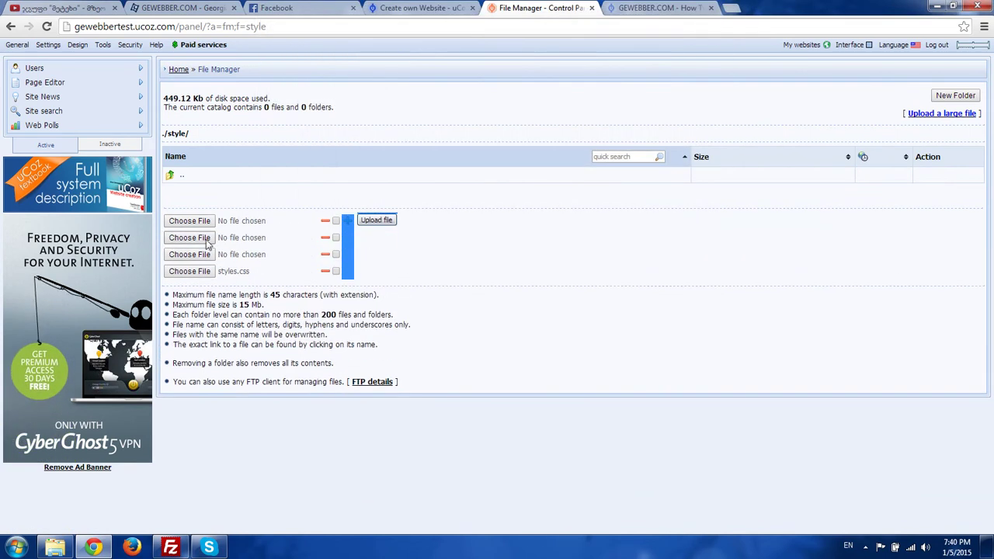
# - Add index.htm, engine.css and .htaccess, upload them and return to the root folder
pyautogui.doubleClick(400, 116)
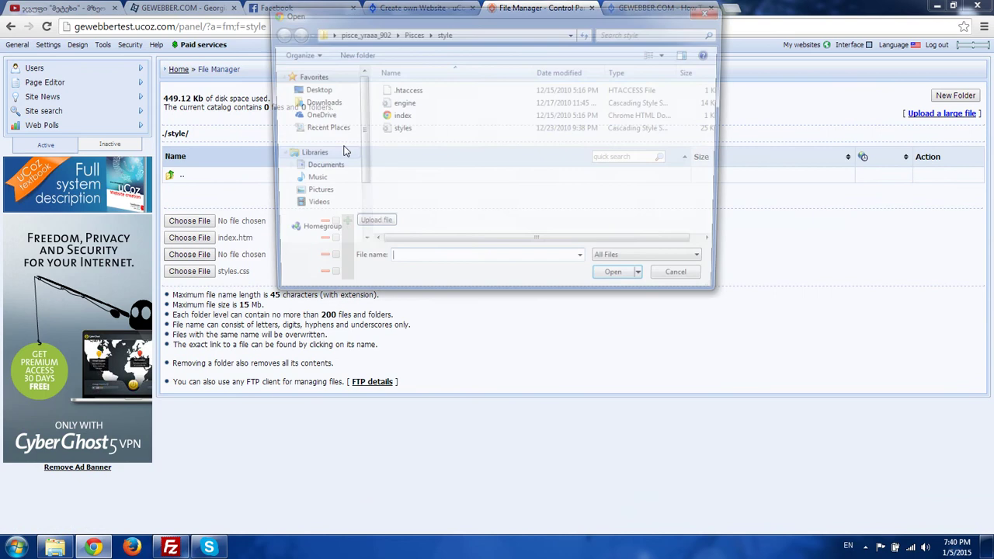
pyautogui.doubleClick(402, 104)
pyautogui.click(189, 220)
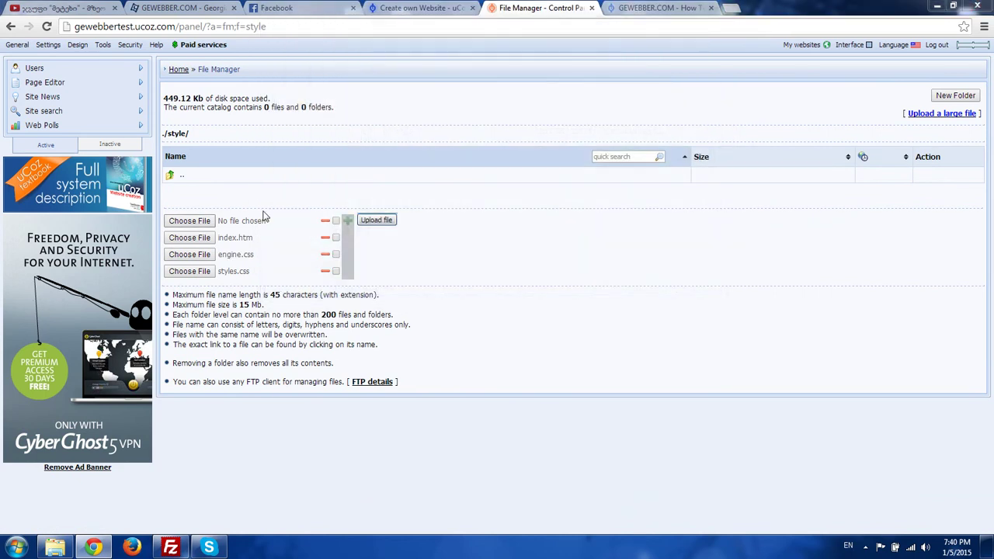
pyautogui.doubleClick(443, 90)
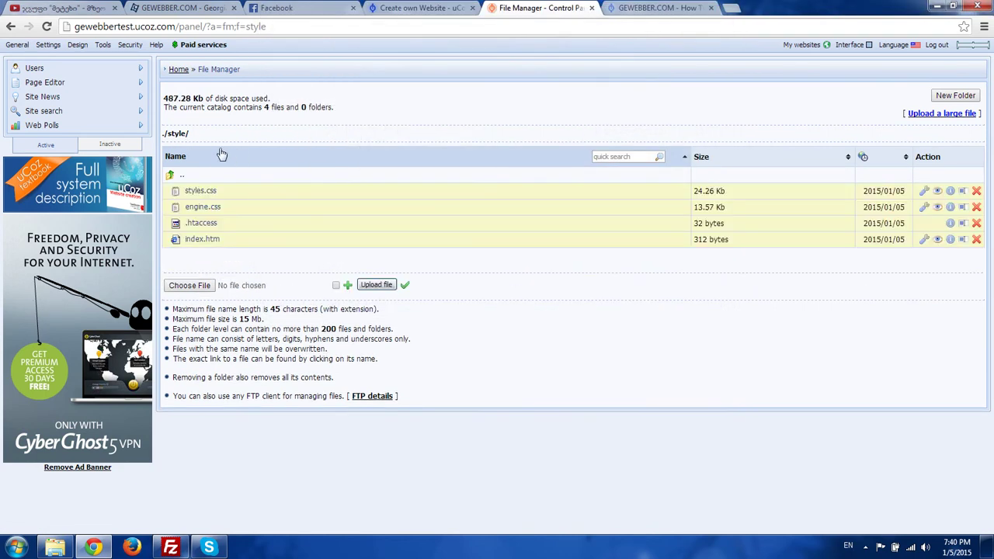
pyautogui.click(174, 173)
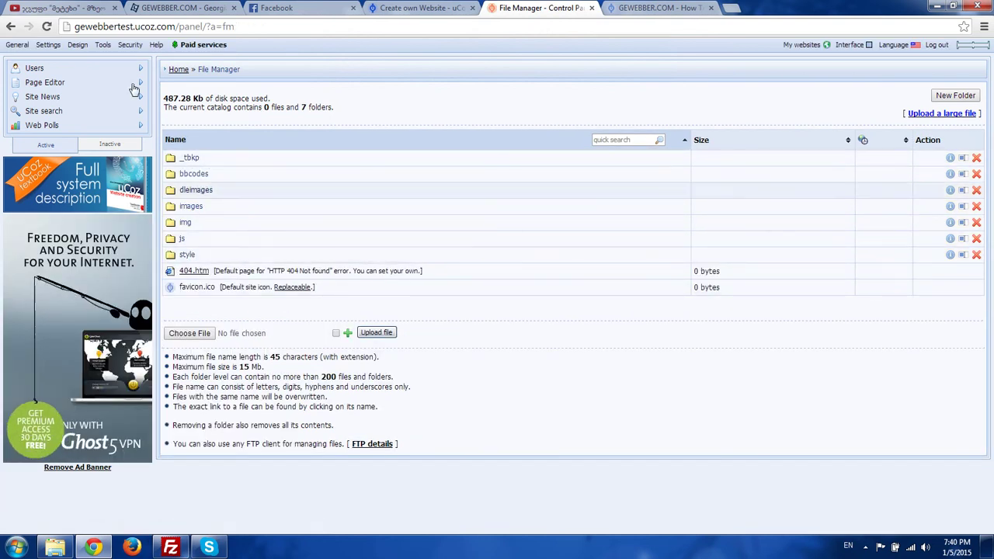
# - Close FileZilla, reposition the Pisces folder window and bring back Chrome's Design customization page
pyautogui.click(17, 45)
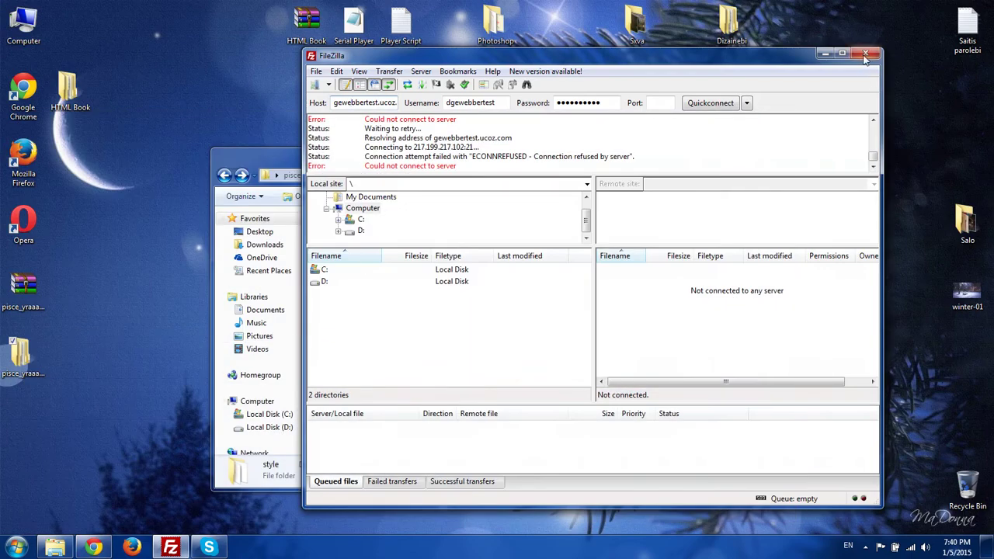
pyautogui.click(866, 54)
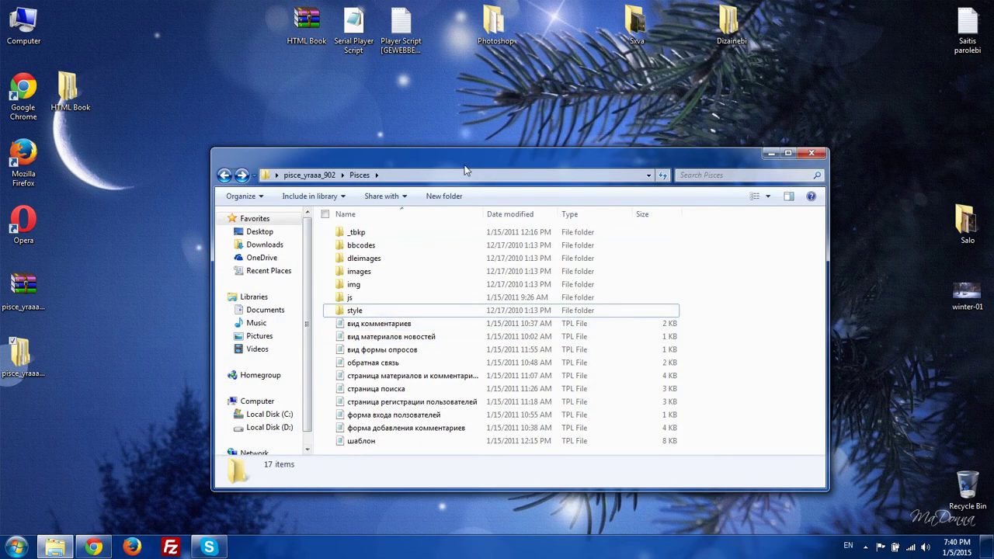
pyautogui.moveTo(466, 169); pyautogui.dragTo(455, 123)
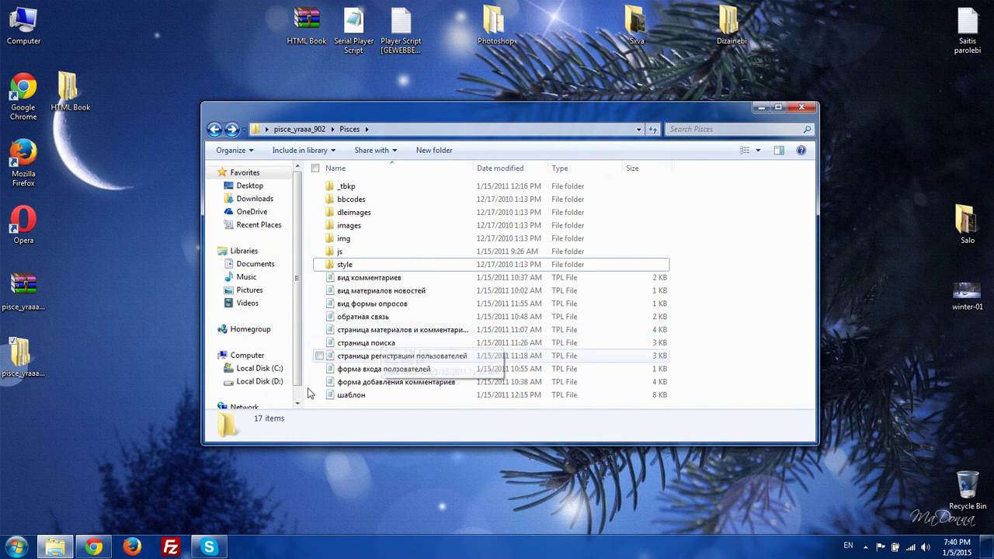
pyautogui.click(93, 548)
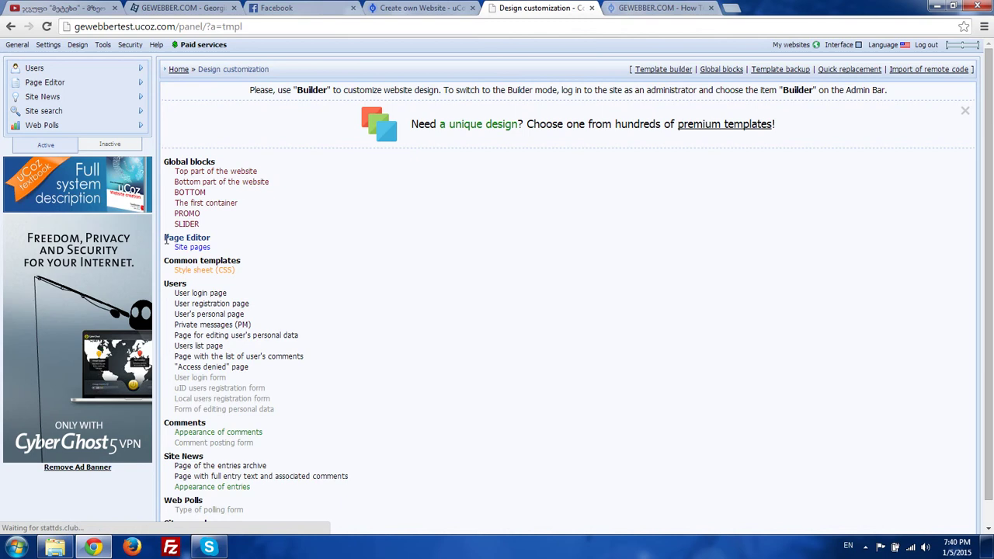
# - Open the Site pages template from Page Editor and close the Create own Website tab
pyautogui.moveTo(165, 240); pyautogui.dragTo(201, 240)
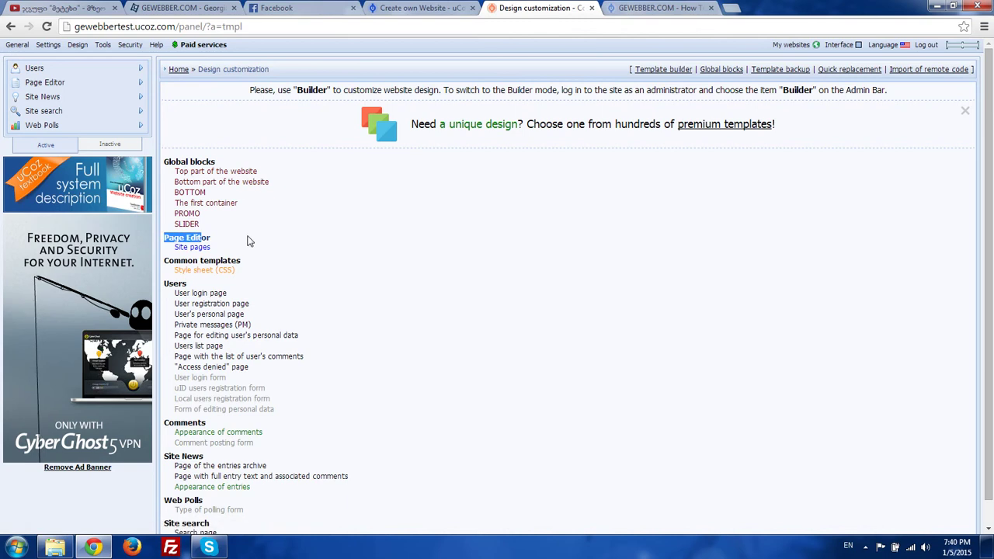
pyautogui.click(199, 246)
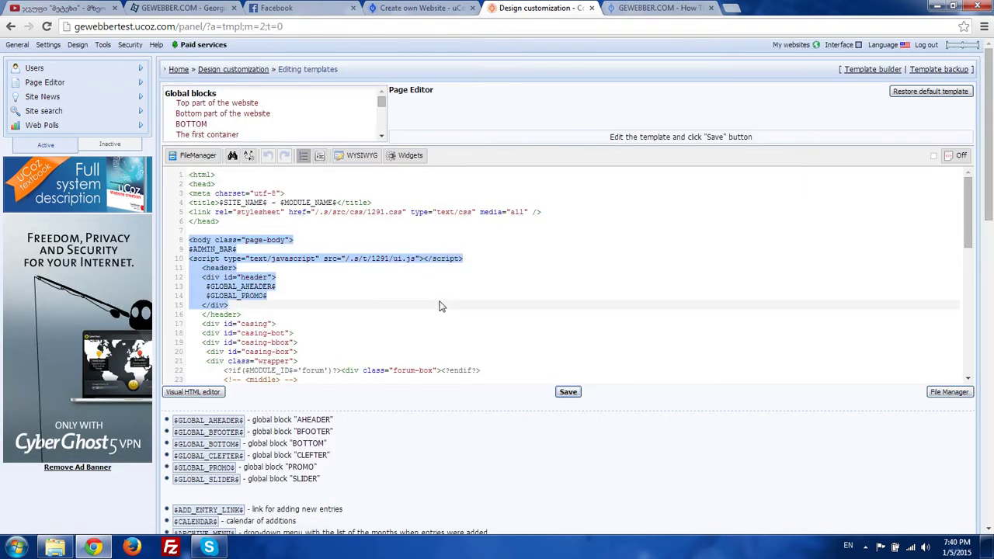
pyautogui.scroll(-5, 362, 303)
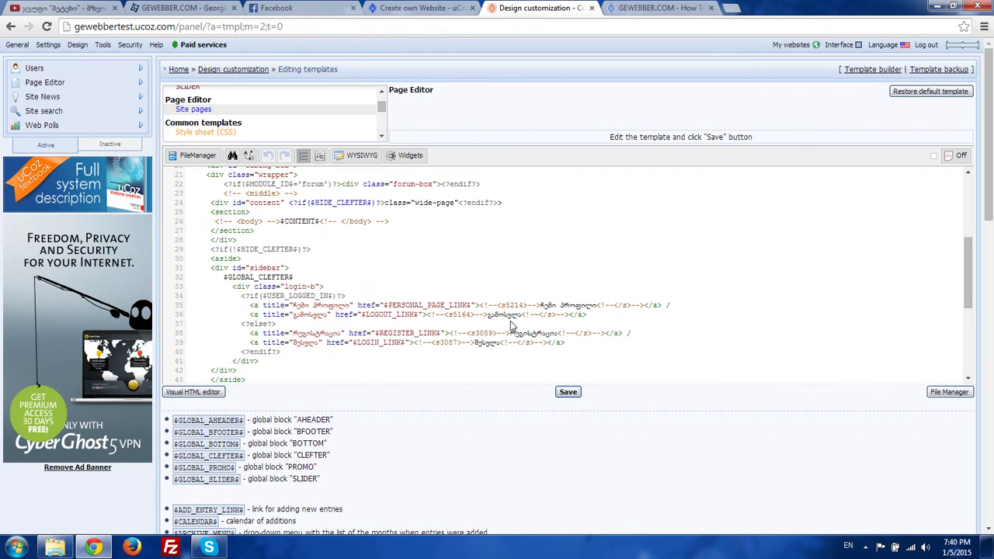
pyautogui.scroll(-3, 403, 241)
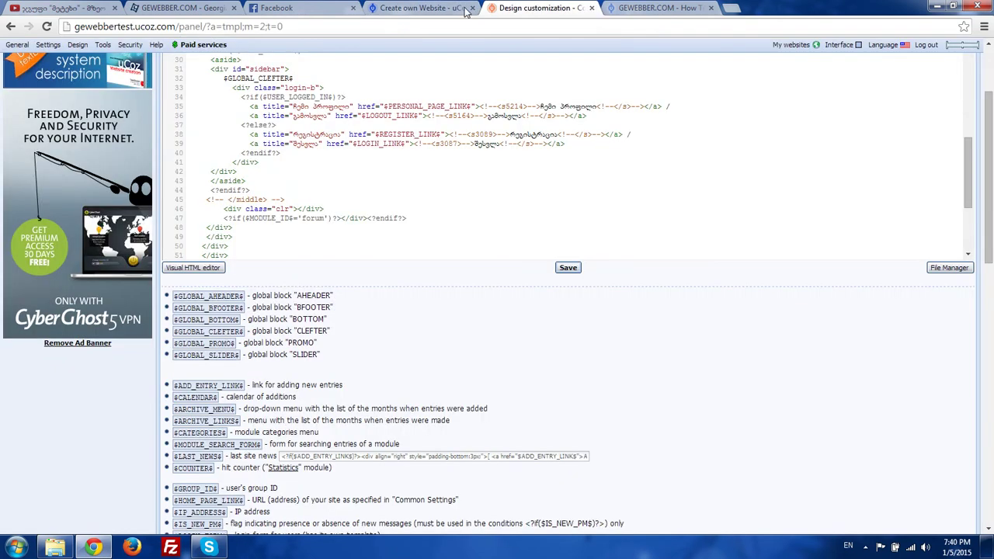
pyautogui.click(472, 8)
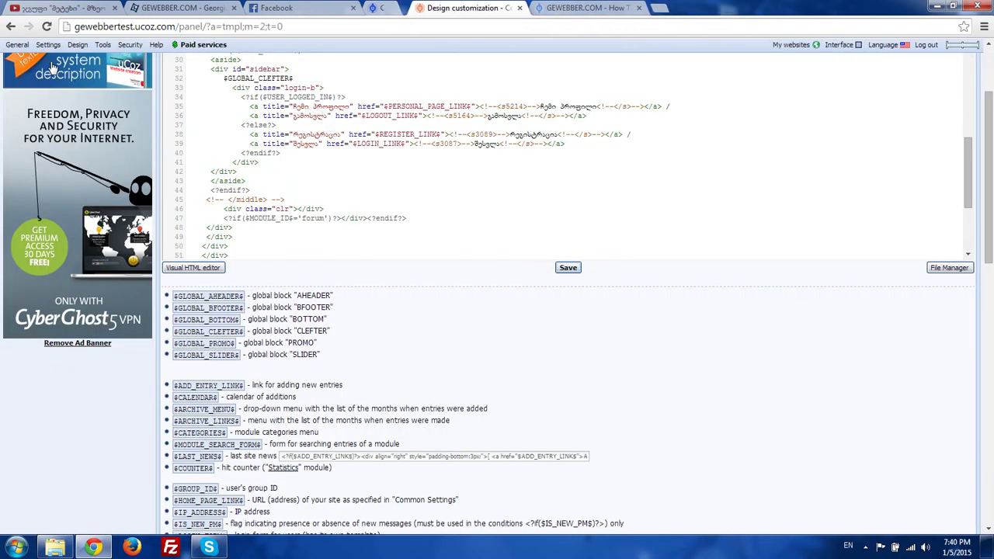
# - Preview the live site from the General menu, close the preview, and minimize the browser
pyautogui.scroll(2, 24, 86)
pyautogui.click(18, 45)
pyautogui.click(28, 79)
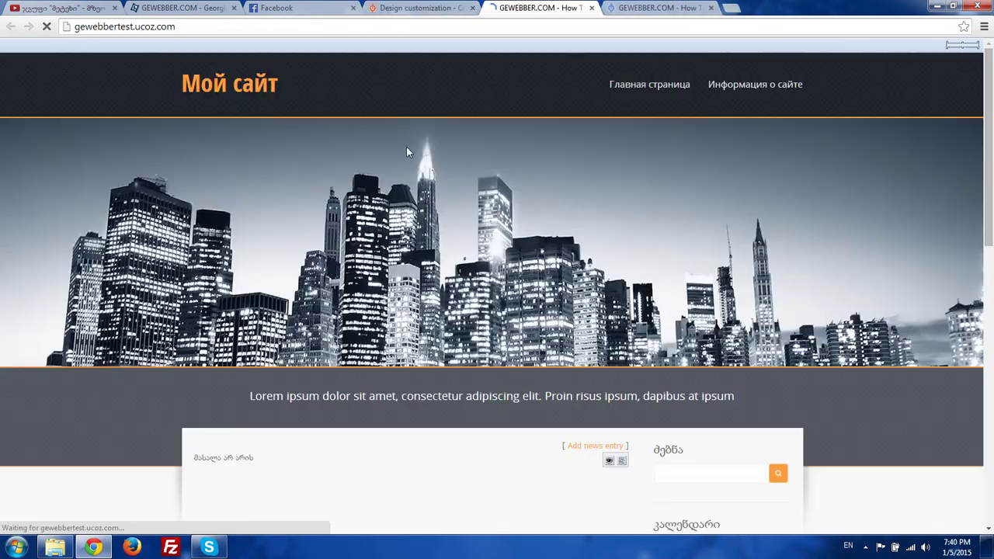
pyautogui.scroll(-10, 687, 53)
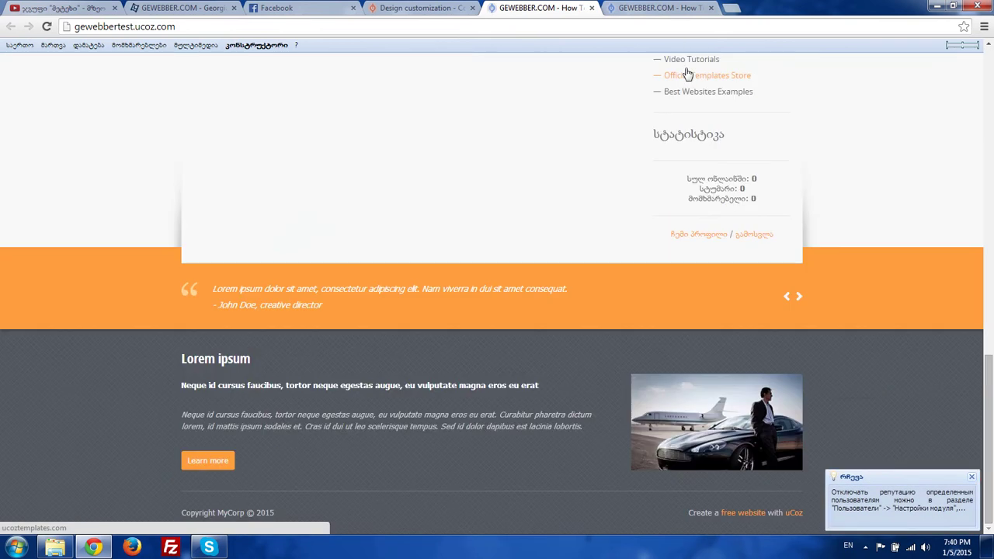
pyautogui.scroll(10, 688, 54)
pyautogui.click(710, 8)
pyautogui.click(419, 7)
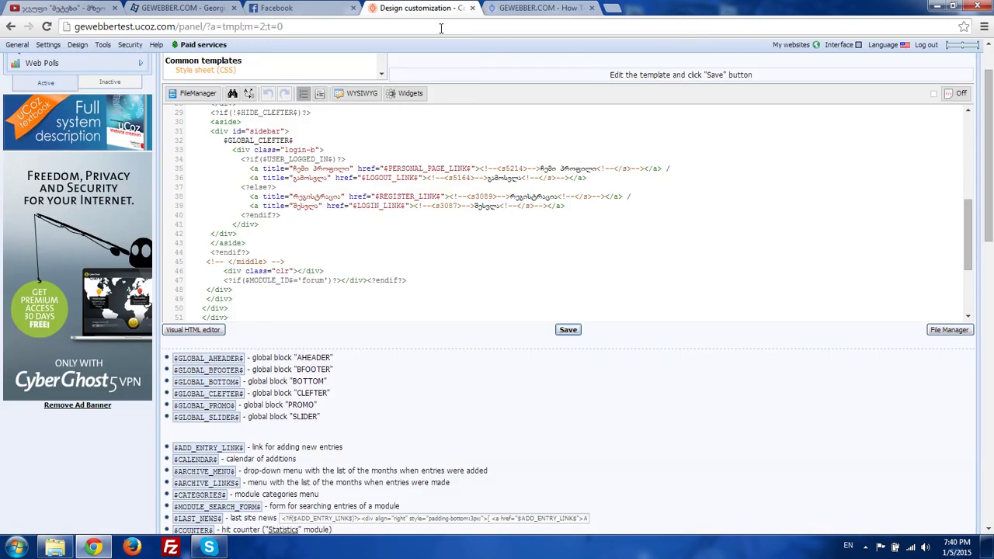
pyautogui.click(80, 552)
# - Open шаблон.tpl from the Pisces folder in Notepad and copy all of its code
pyautogui.click(455, 333)
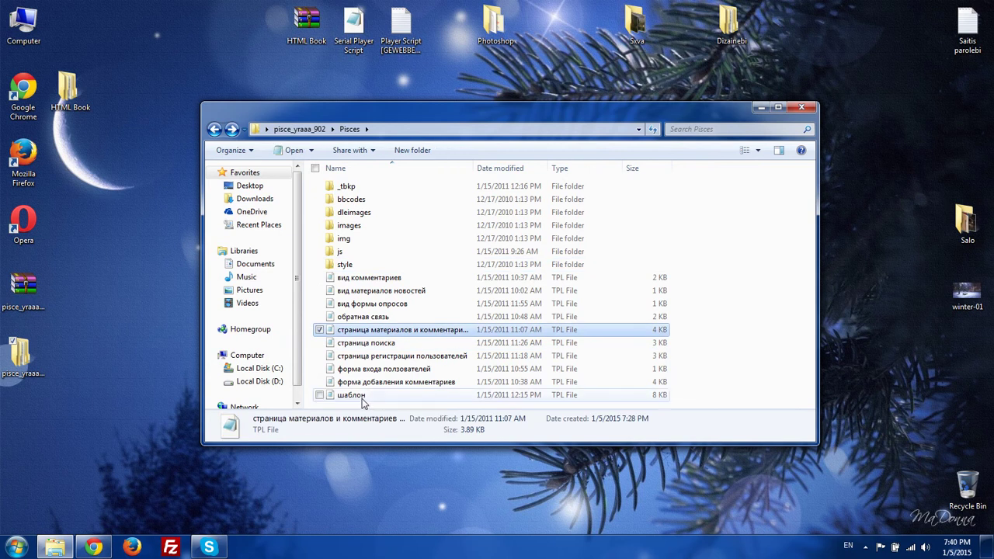
pyautogui.doubleClick(350, 395)
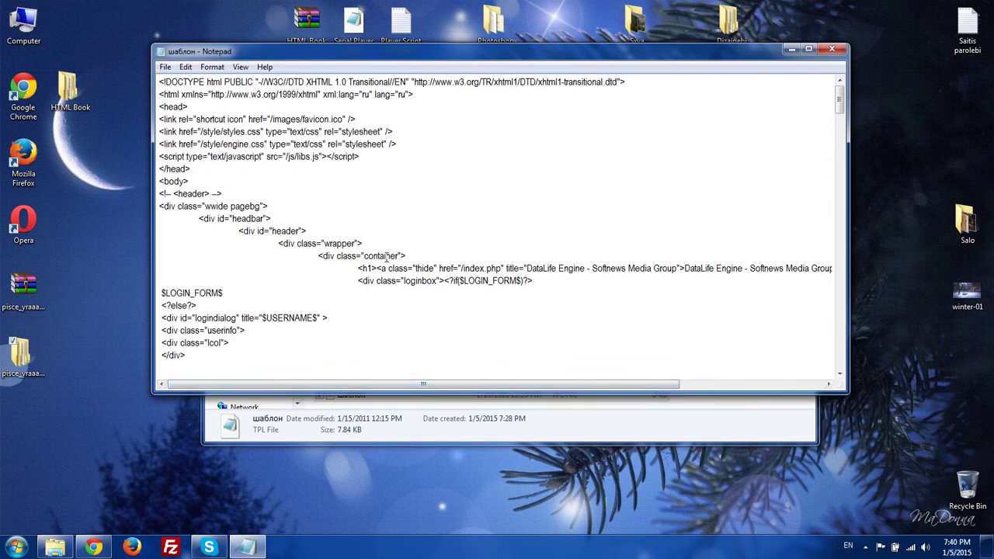
pyautogui.hotkey('ctrl', 'a')
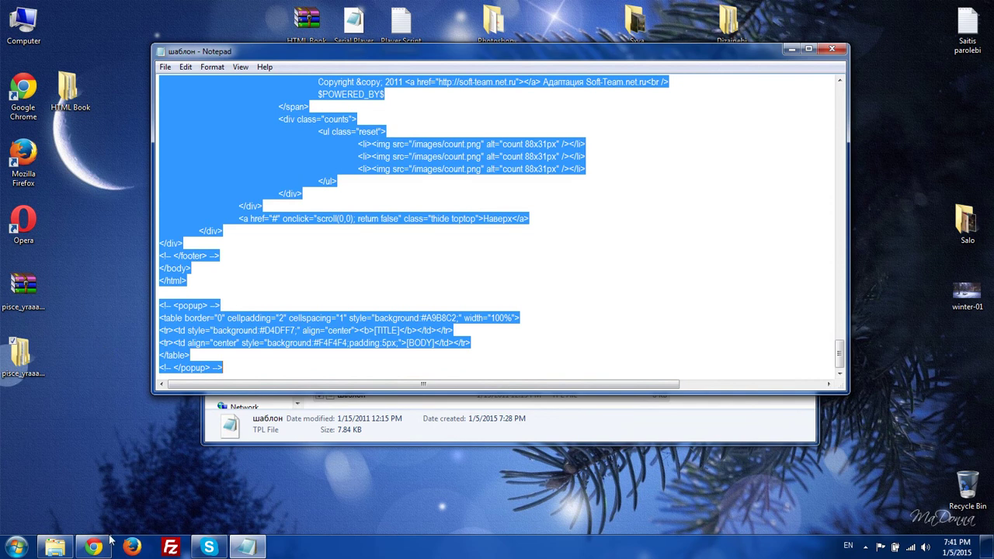
pyautogui.rightClick(282, 292)
pyautogui.click(249, 331)
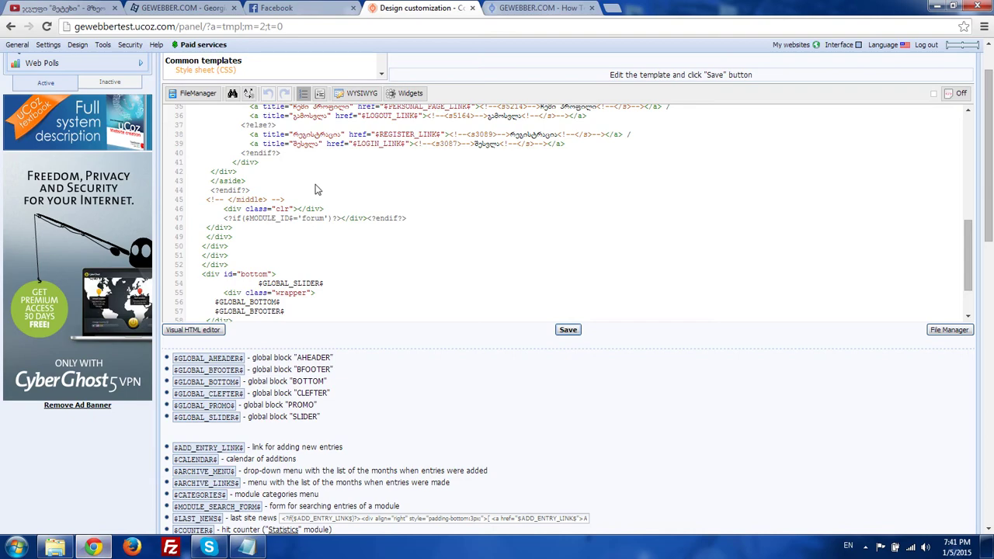
pyautogui.scroll(15, 316, 189)
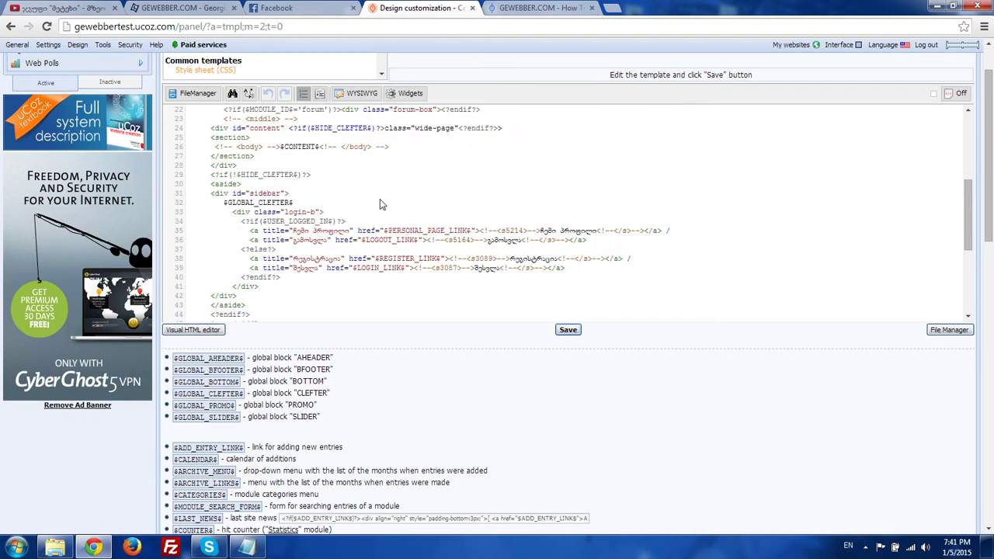
# - Create the module templates in Template builder from the Pisces code, then view the live site
pyautogui.click(224, 72)
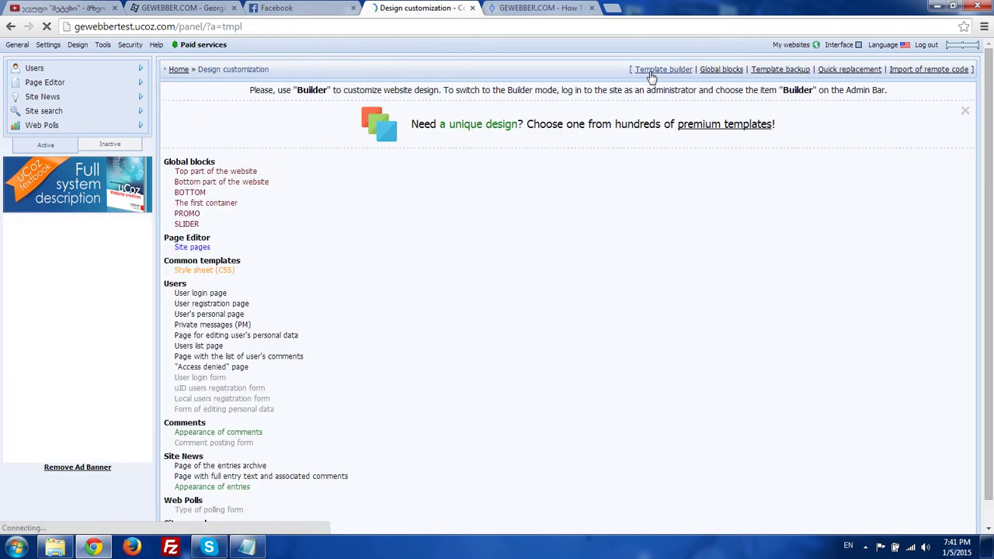
pyautogui.click(664, 70)
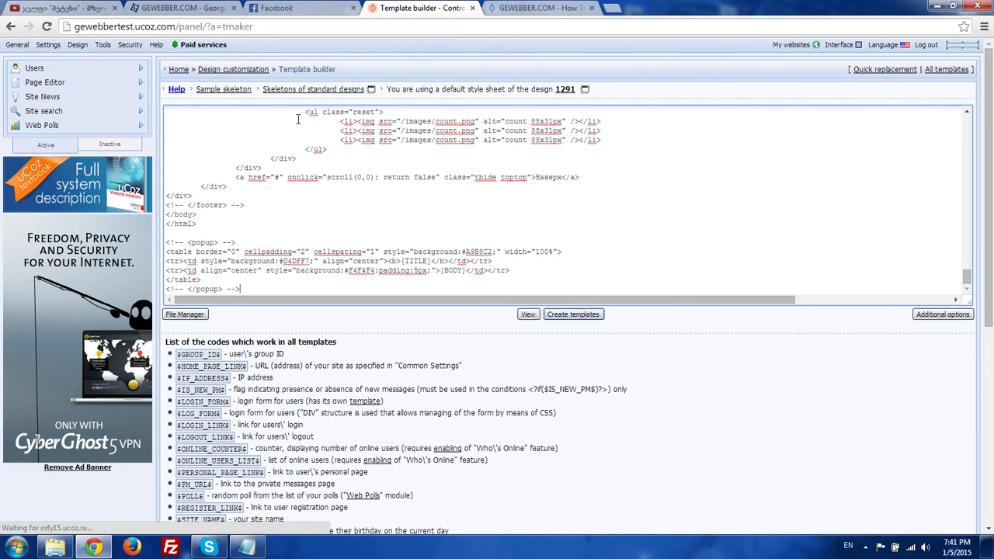
pyautogui.click(569, 314)
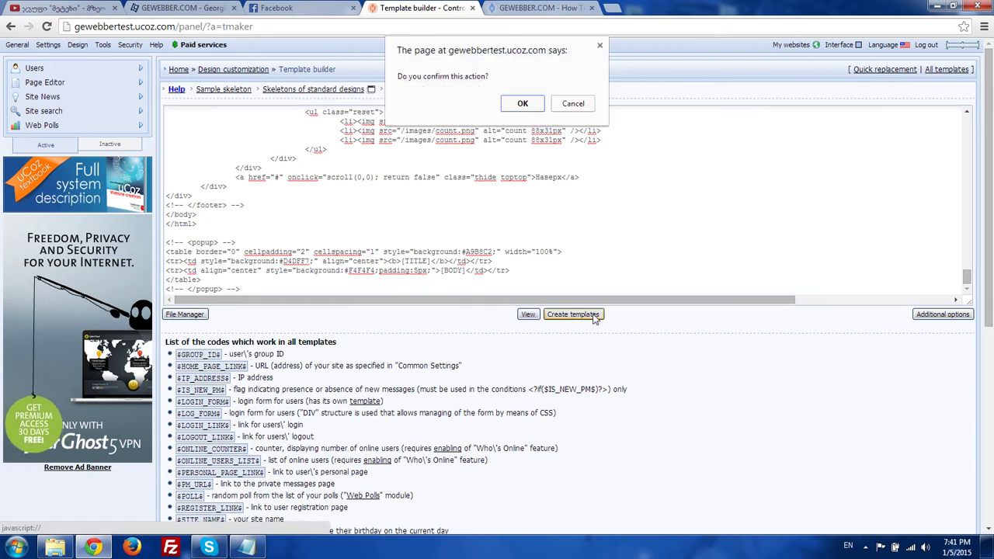
pyautogui.click(517, 101)
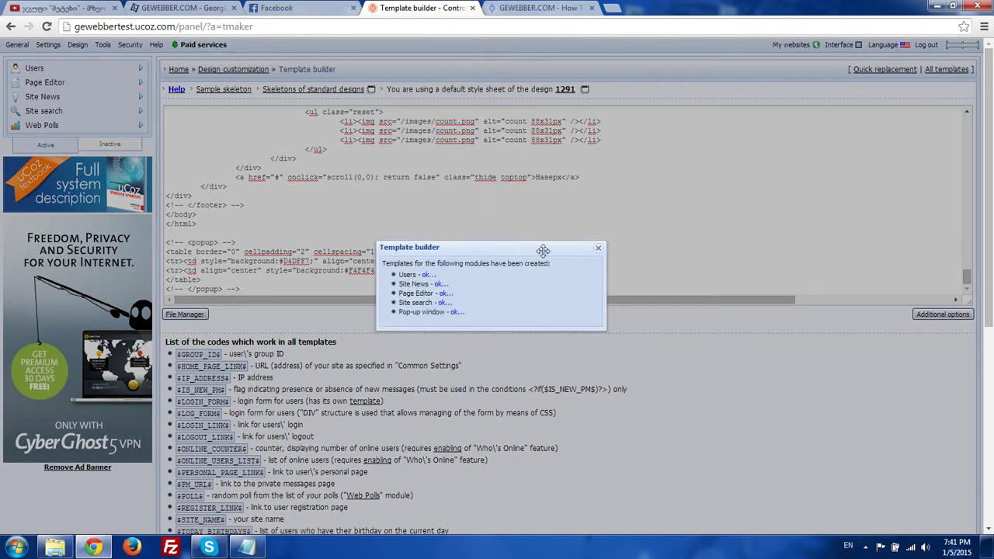
pyautogui.click(598, 248)
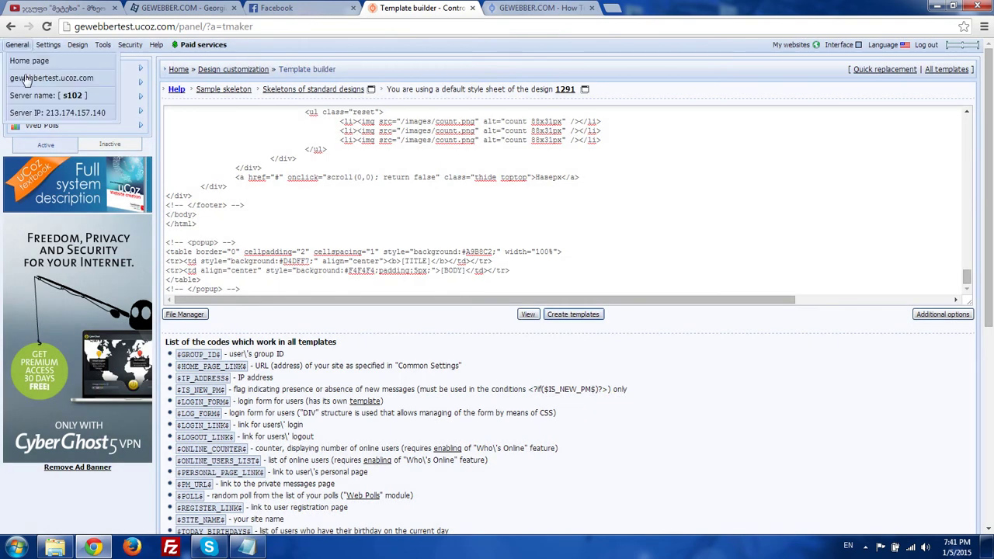
pyautogui.click(43, 76)
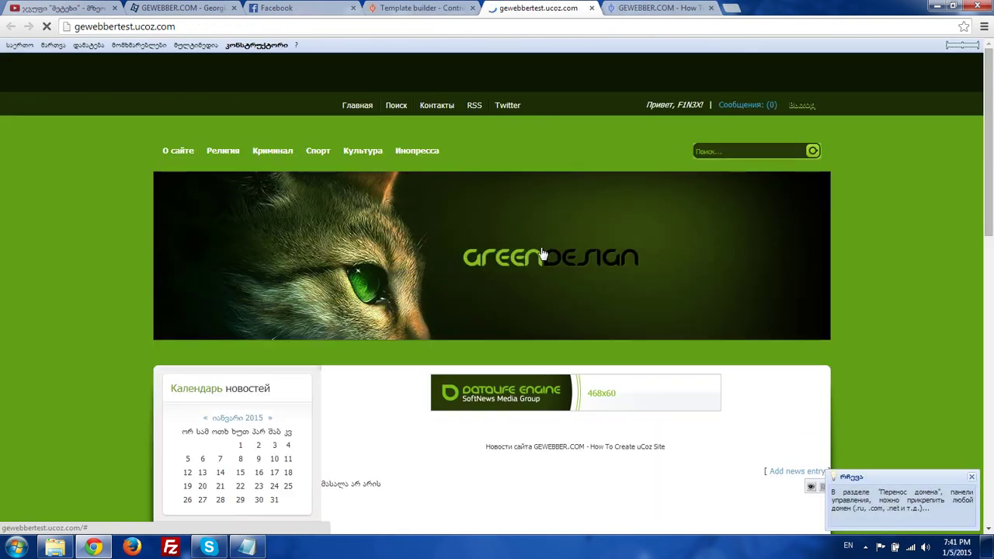
# - Fill in a test news entry titled sadsadsad with text 'dsadasd' and submit it
pyautogui.scroll(-2, 390, 265)
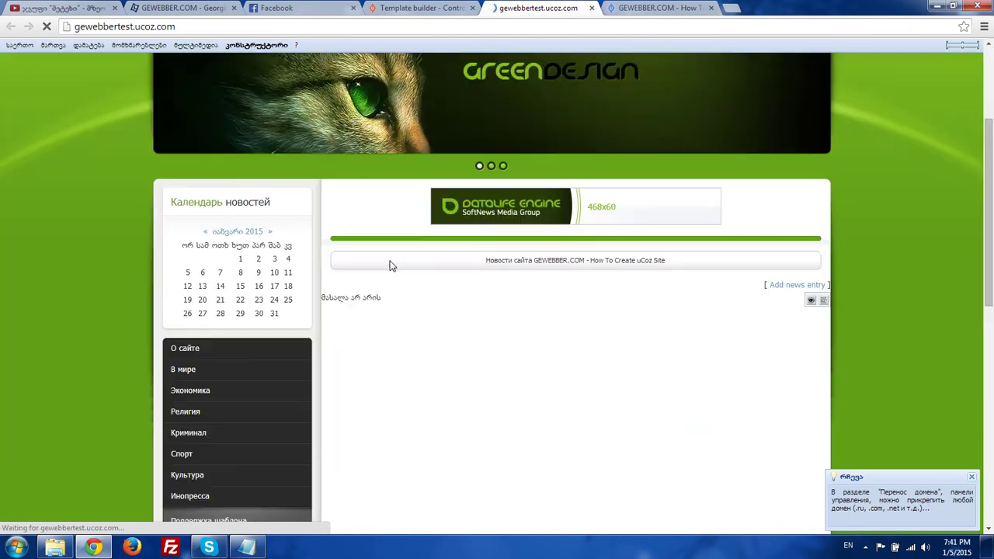
pyautogui.scroll(-8, 390, 266)
pyautogui.moveTo(210, 232); pyautogui.dragTo(212, 240)
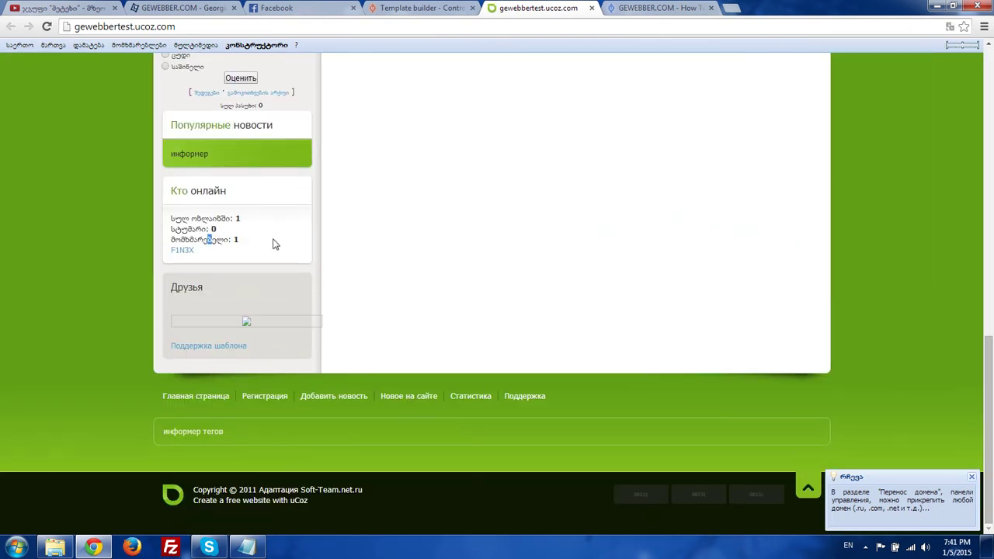
pyautogui.scroll(3, 484, 313)
pyautogui.scroll(-2, 615, 289)
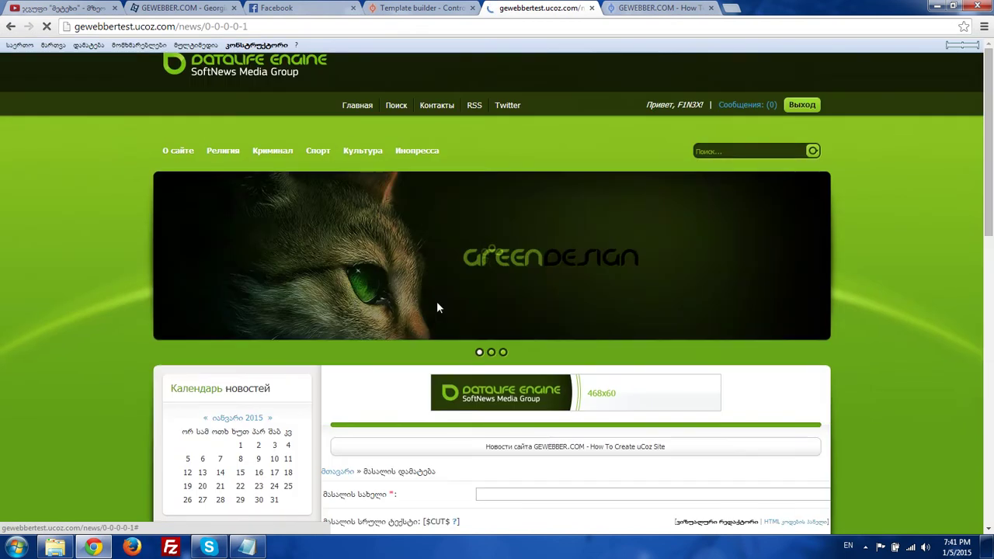
pyautogui.scroll(-4, 450, 272)
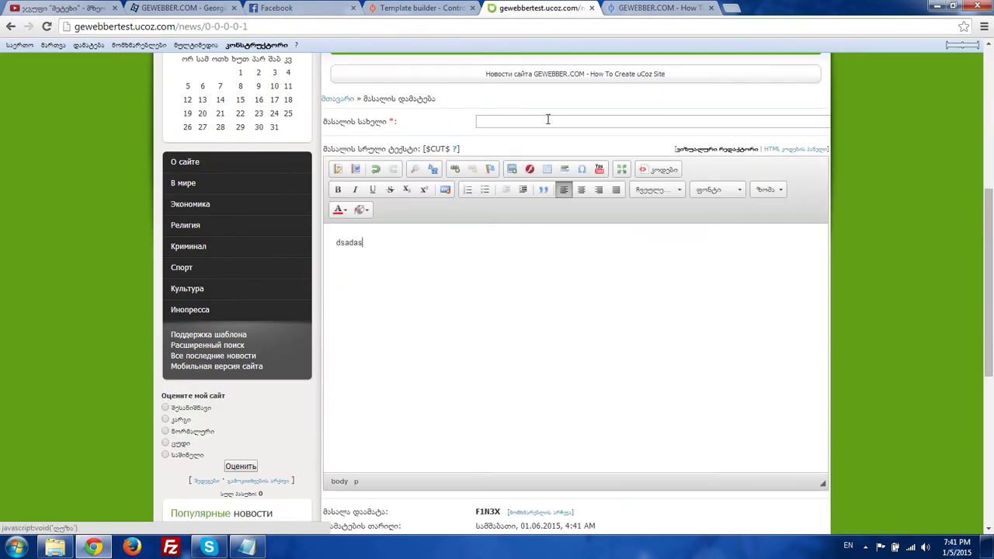
pyautogui.click(547, 119)
pyautogui.write('dsadasd')
pyautogui.scroll(-4, 547, 119)
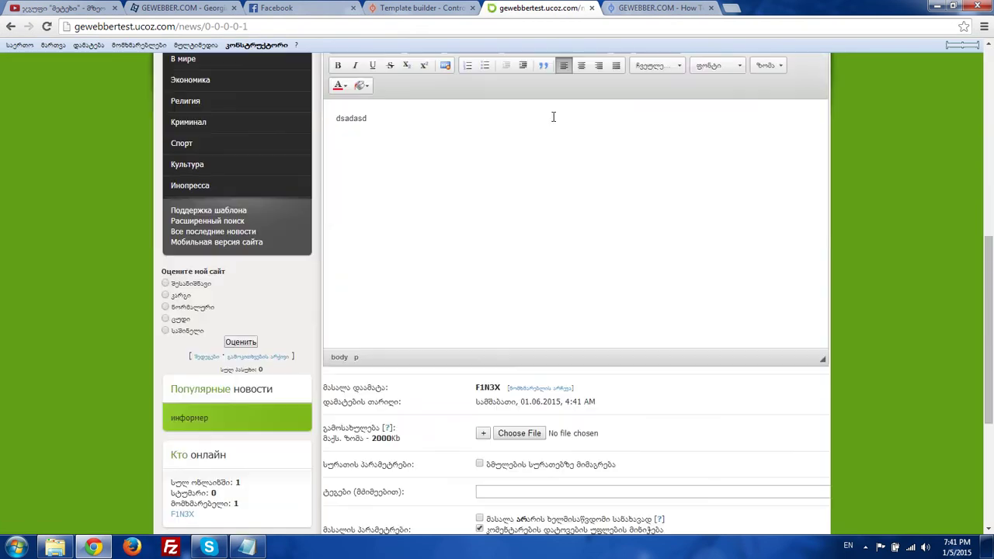
pyautogui.click(552, 381)
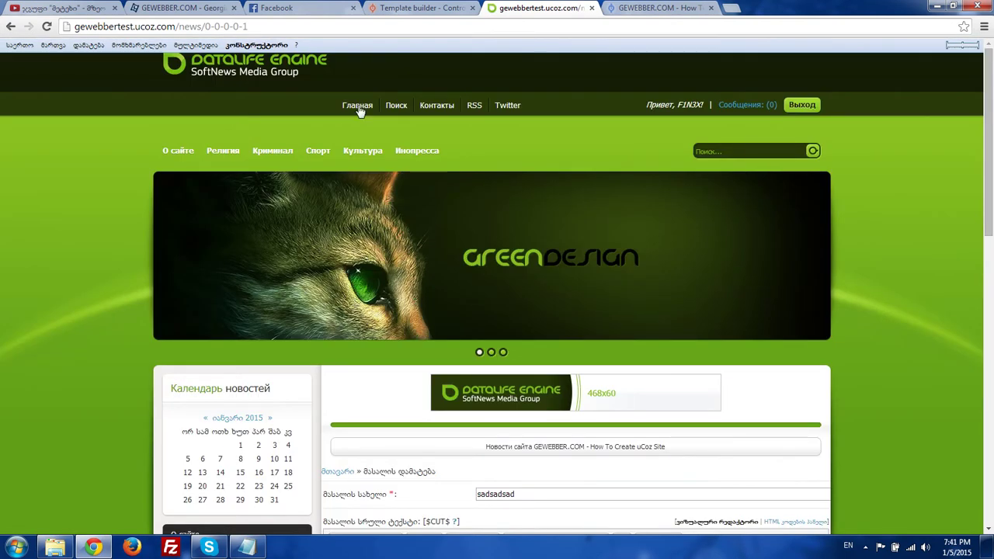
# - Check the new entry on the site's home page, then go back to the Template builder
pyautogui.click(359, 108)
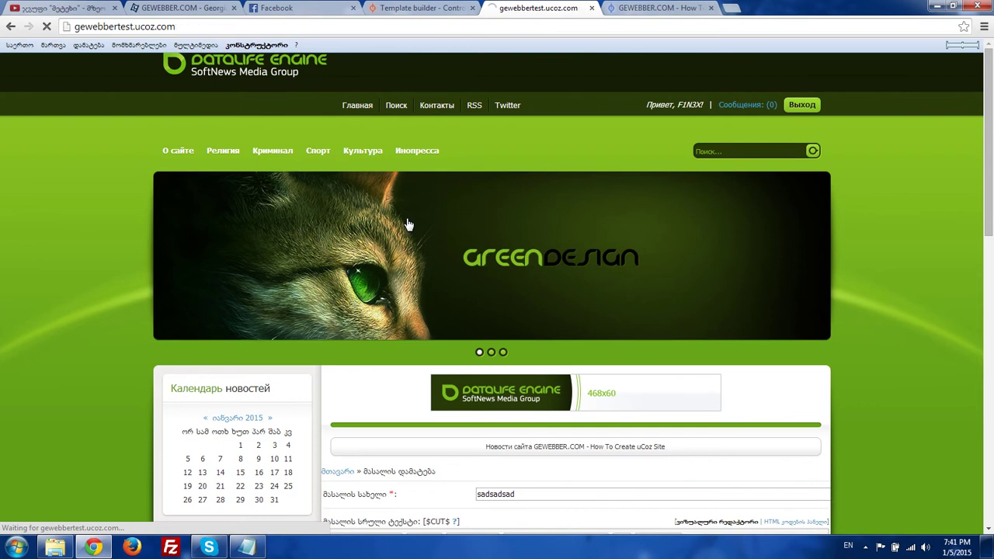
pyautogui.scroll(-4, 521, 256)
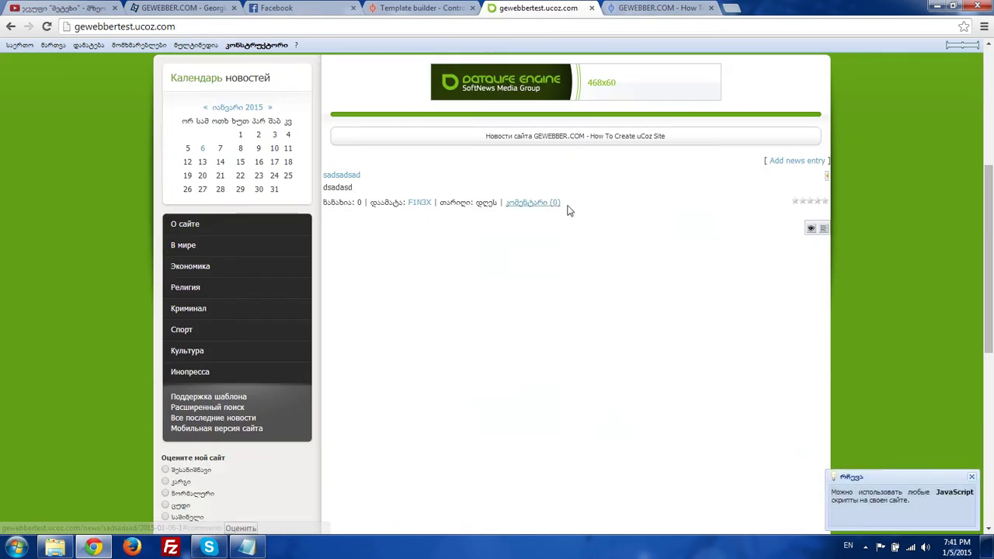
pyautogui.click(428, 7)
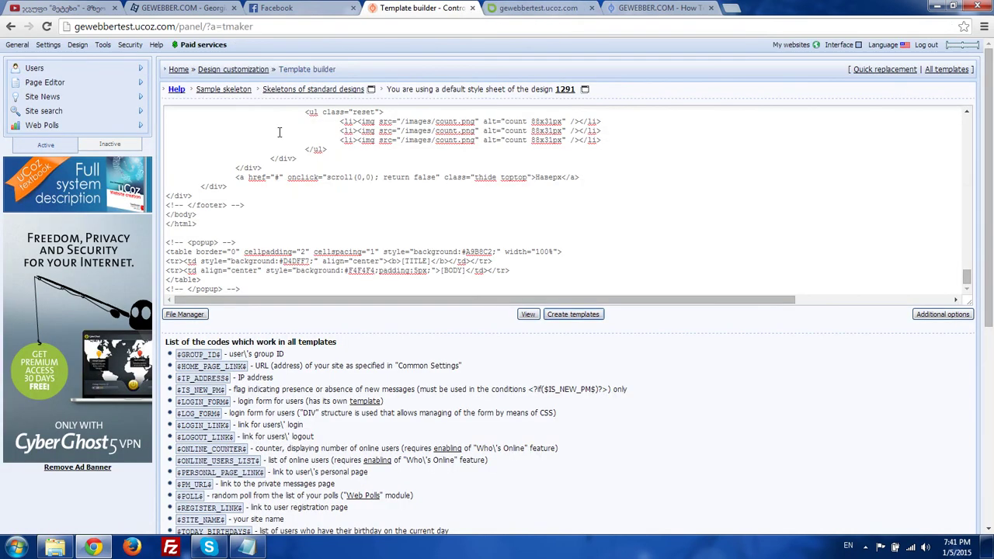
# - Close the old шаблон Notepad and open вид материалов новостей.tpl from the Pisces folder
pyautogui.click(230, 71)
pyautogui.click(247, 548)
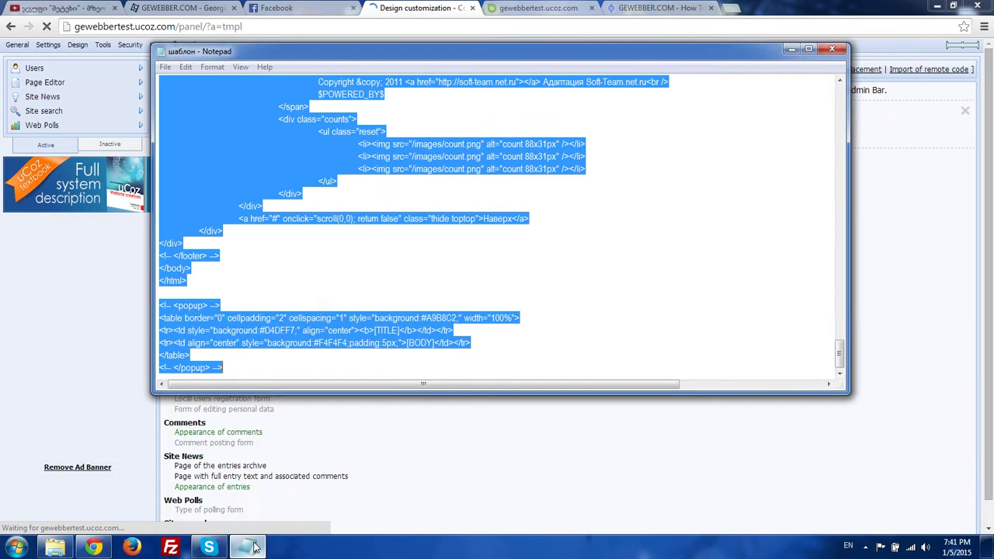
pyautogui.rightClick(247, 548)
pyautogui.click(236, 514)
pyautogui.click(54, 547)
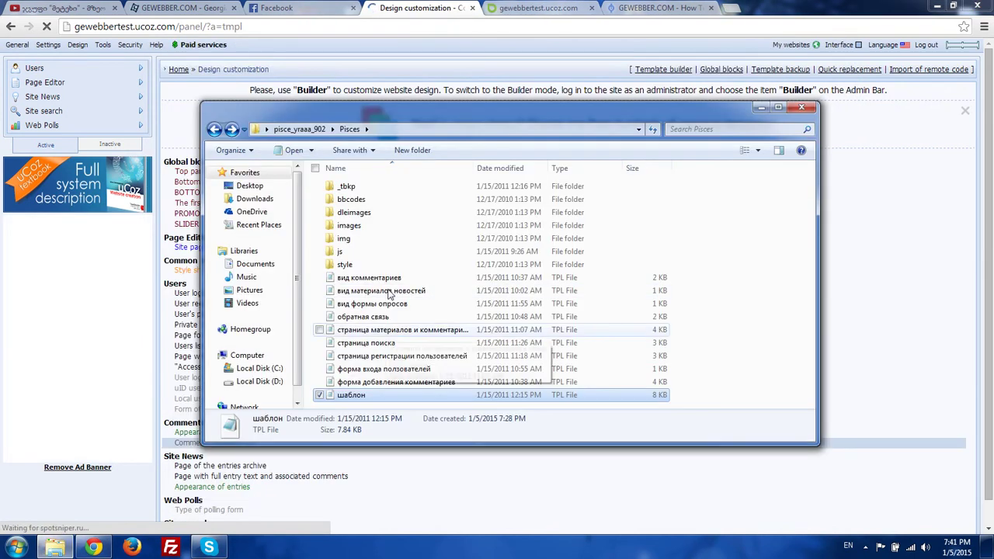
pyautogui.click(366, 281)
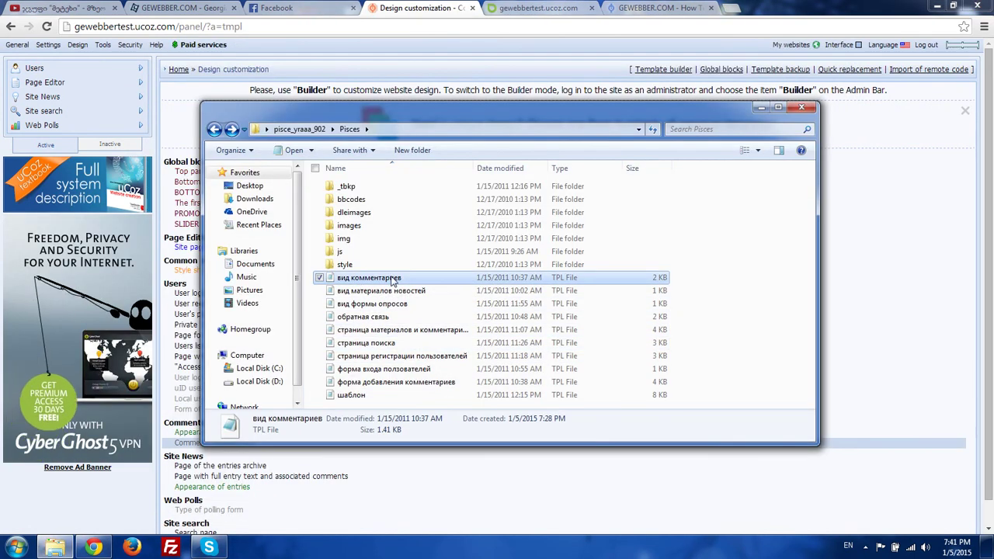
pyautogui.click(369, 316)
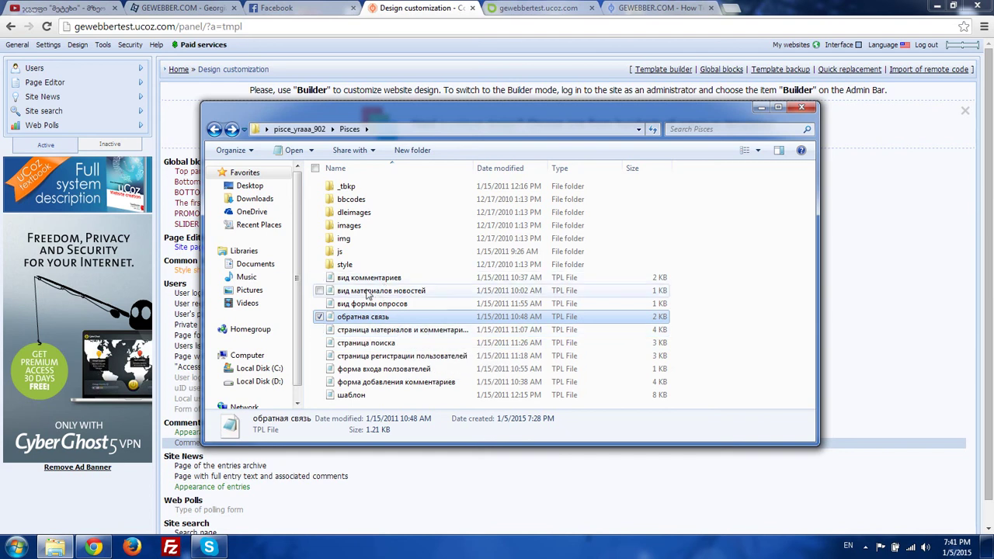
pyautogui.doubleClick(387, 294)
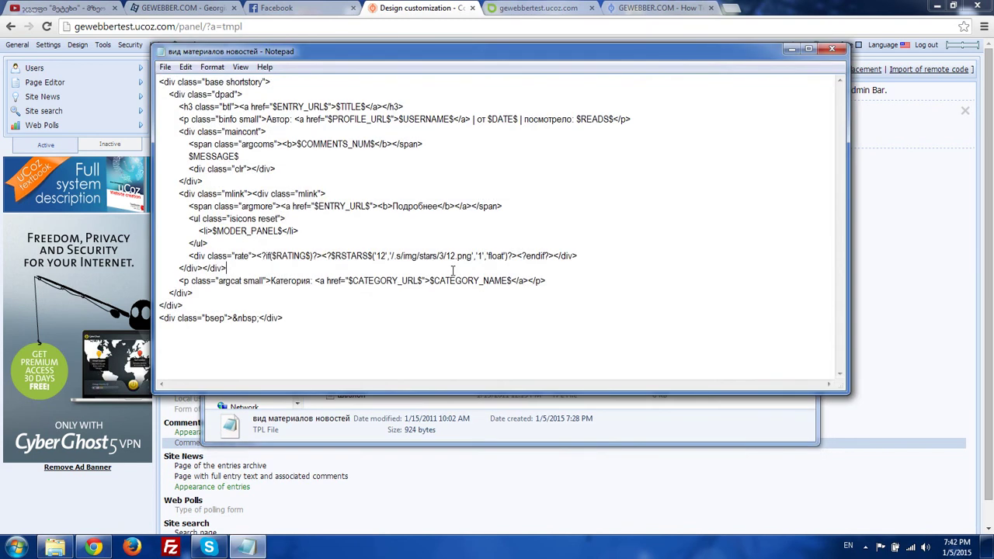
# - Replace the Site News entry appearance code with the вид материалов новостей code and save
pyautogui.hotkey('ctrl', 'a')
pyautogui.hotkey('ctrl', 'c')
pyautogui.click(497, 447)
pyautogui.scroll(-1, 269, 308)
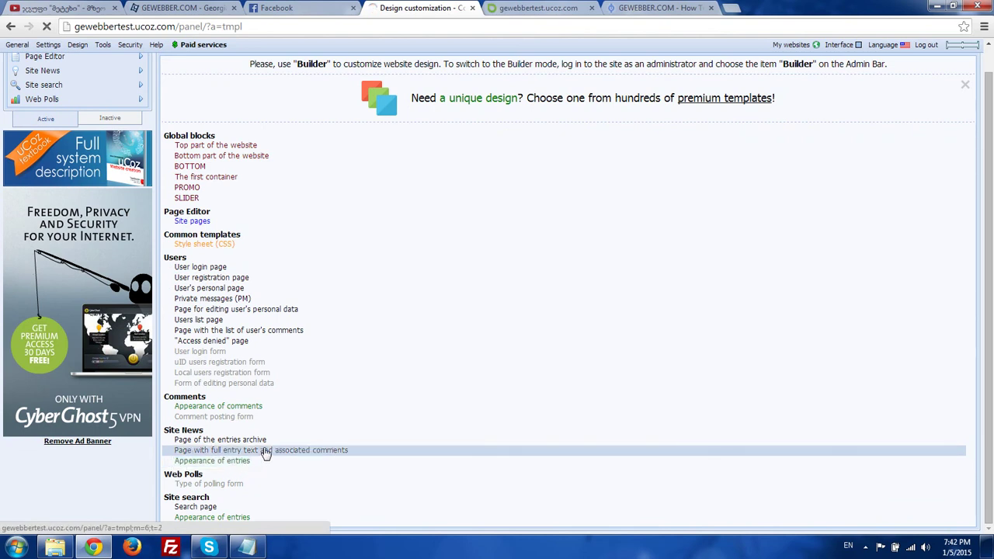
pyautogui.hotkey('ctrl', 'a')
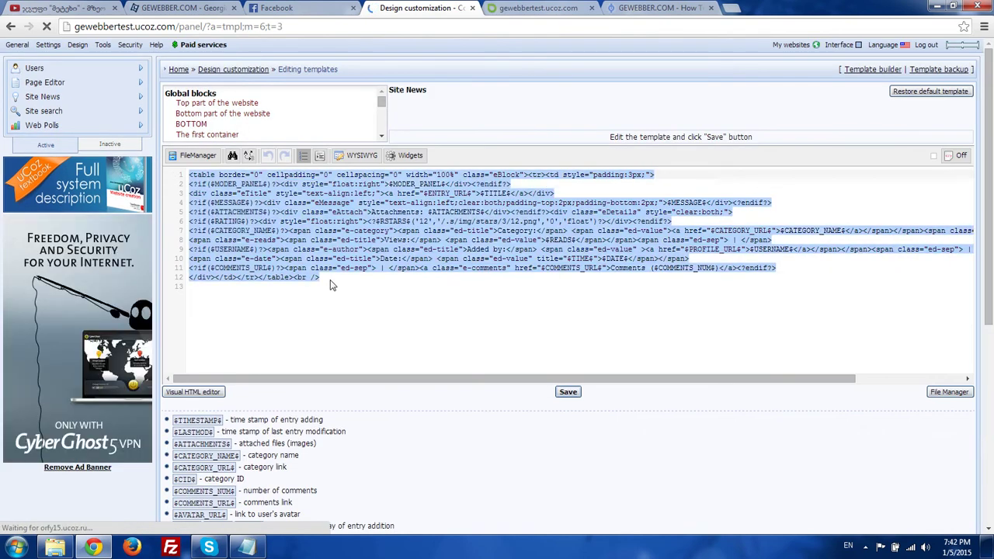
pyautogui.hotkey('ctrl', 'v')
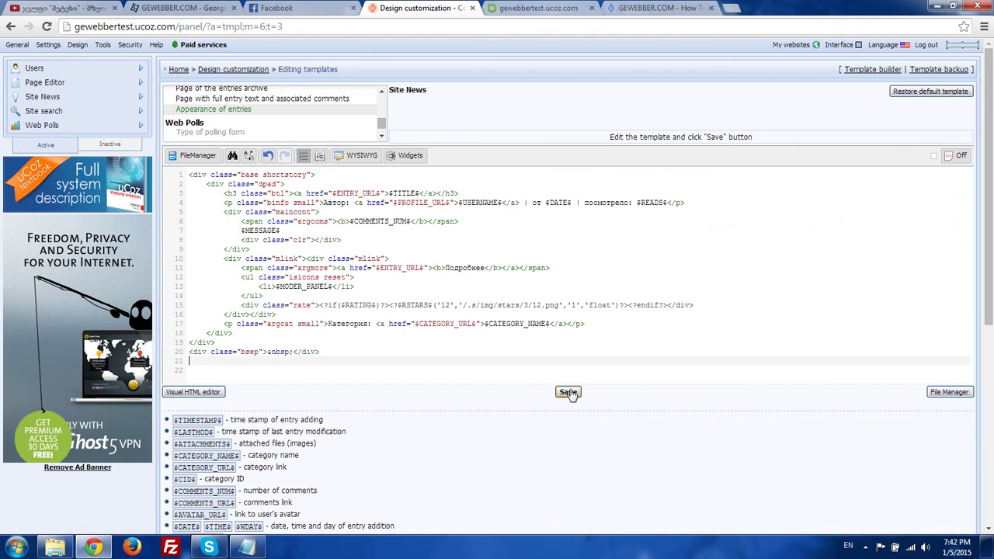
pyautogui.click(571, 391)
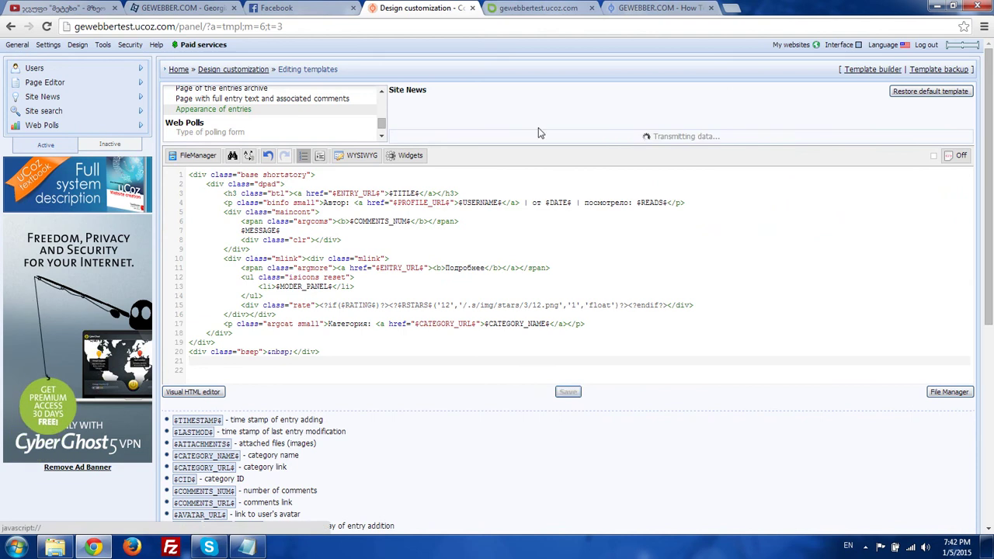
# - Reload the live site to see the new news entry layout
pyautogui.click(247, 547)
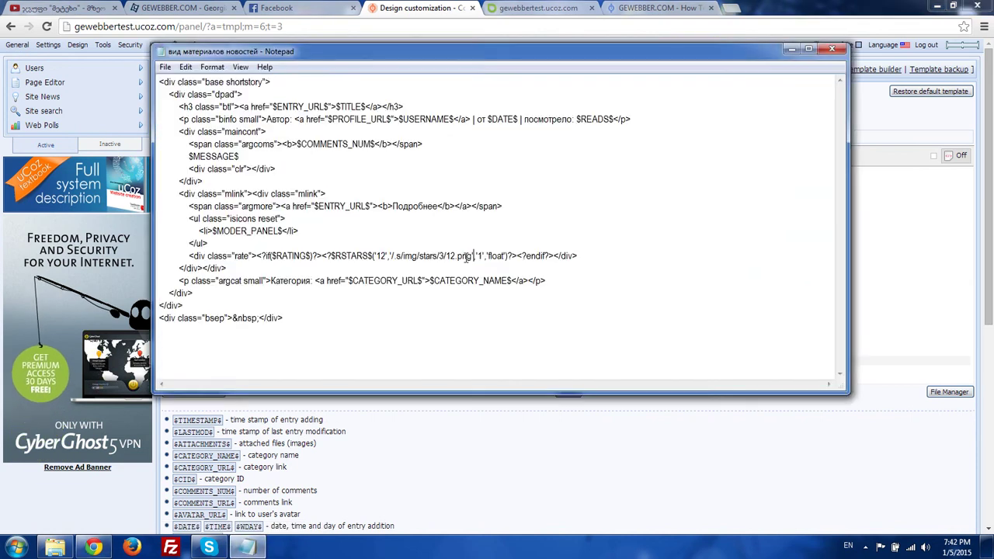
pyautogui.click(538, 462)
pyautogui.click(544, 7)
pyautogui.press('F5')
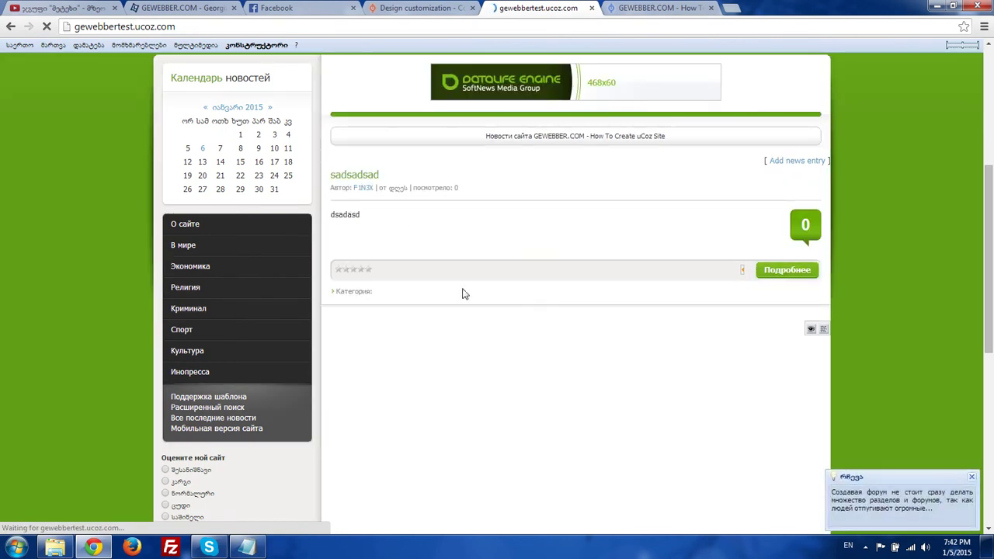
# - Dismiss the translate offer, open sadsadsad's full page via Подробнее, and return to the editor
pyautogui.click(905, 84)
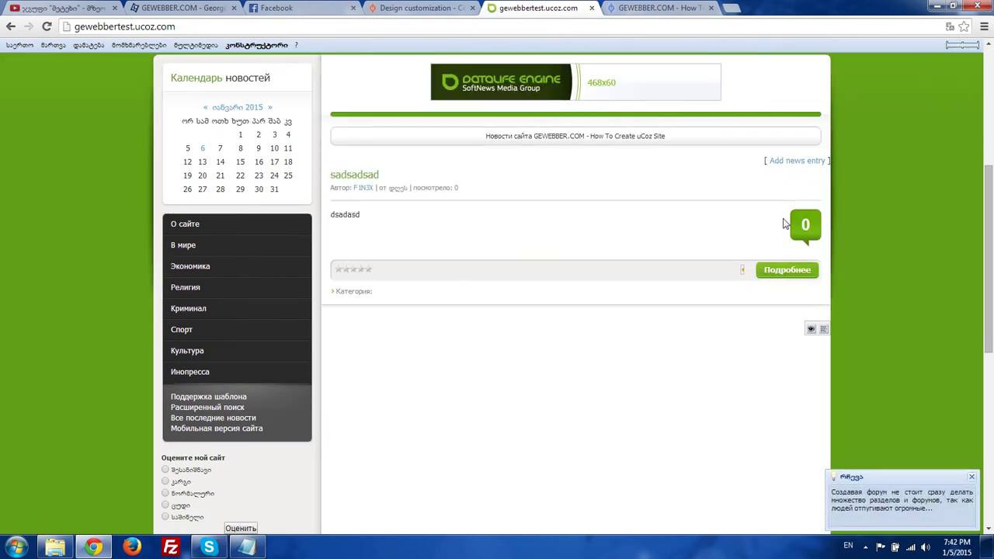
pyautogui.click(787, 270)
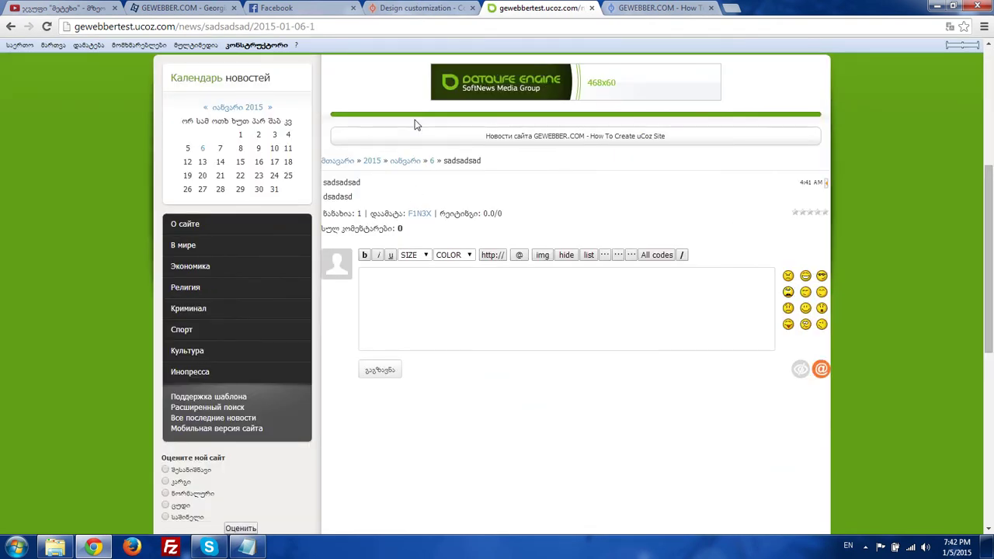
pyautogui.hotkey('ctrl', 'shift', 'Tab')
pyautogui.rightClick(247, 547)
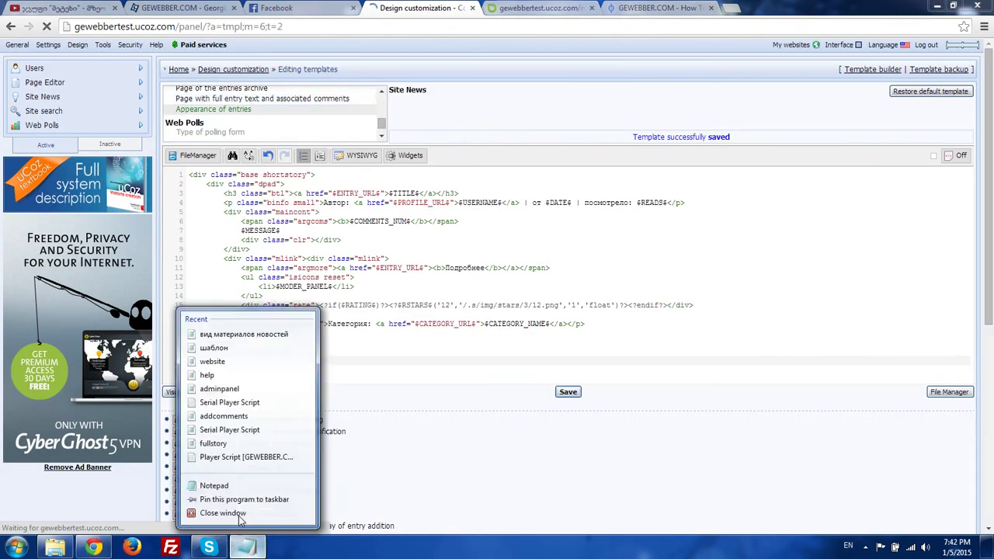
# - Replace the full-entry page template code with the Pisces full-entry file's code and save
pyautogui.click(240, 516)
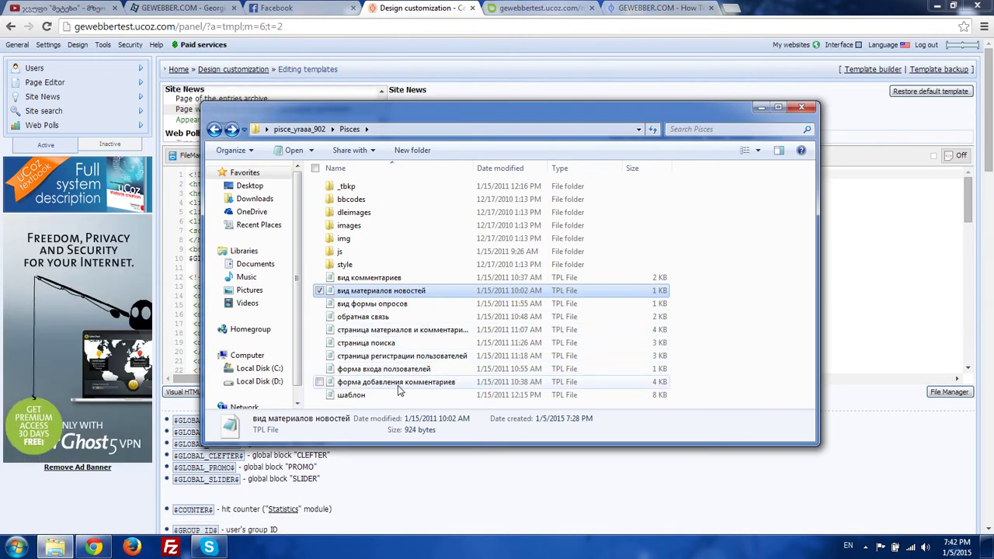
pyautogui.doubleClick(357, 332)
pyautogui.hotkey('ctrl', 'a')
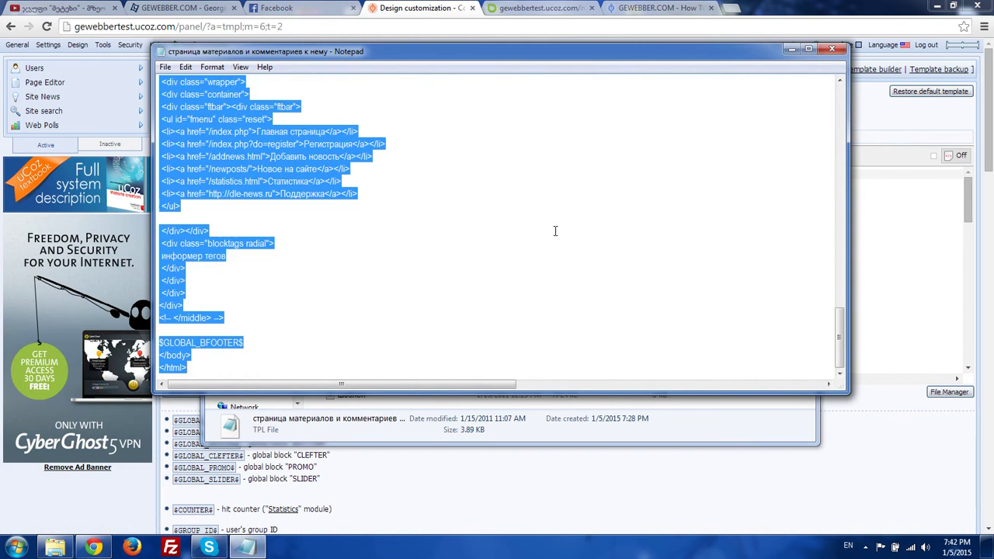
pyautogui.click(882, 6)
pyautogui.click(308, 213)
pyautogui.hotkey('ctrl', 'a')
pyautogui.press('Delete')
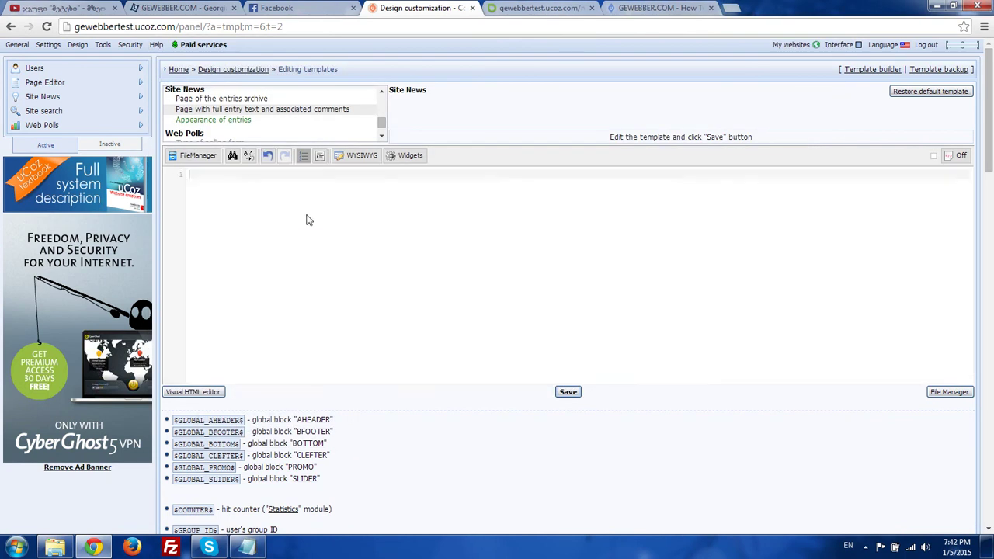
pyautogui.hotkey('ctrl', 'v')
pyautogui.click(567, 392)
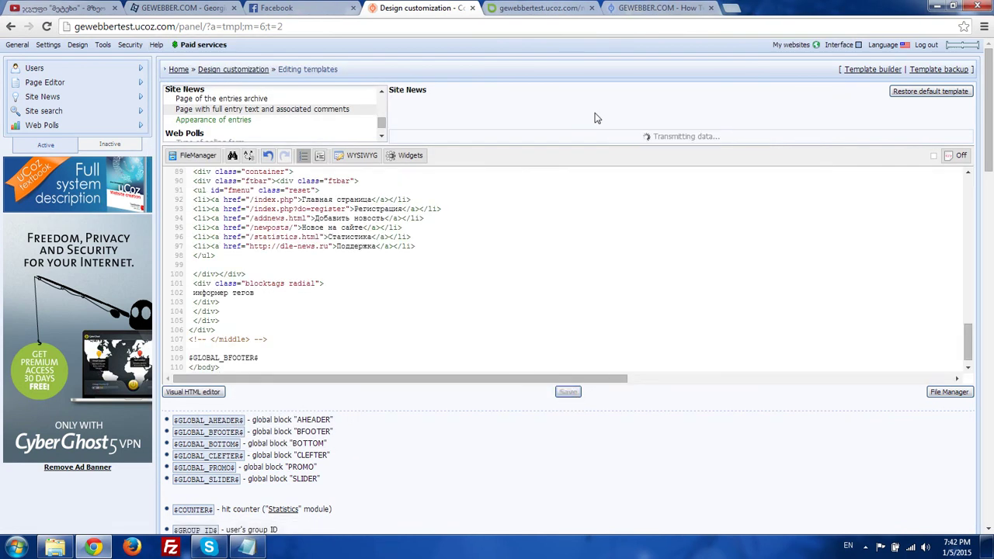
# - Close the GEWEBBER tab and reload the sadsadsad page to check the Pisces layout
pyautogui.click(562, 12)
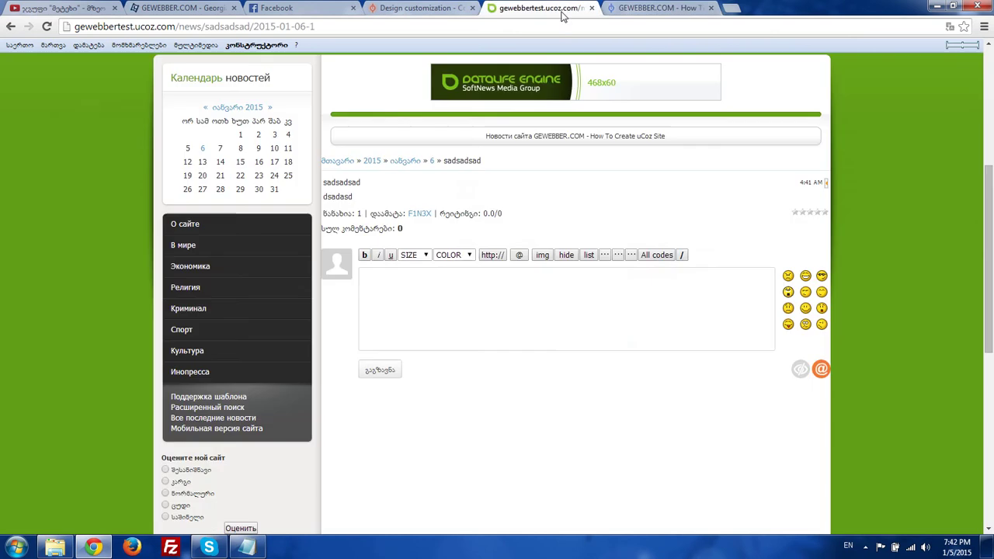
pyautogui.click(718, 7)
pyautogui.click(710, 8)
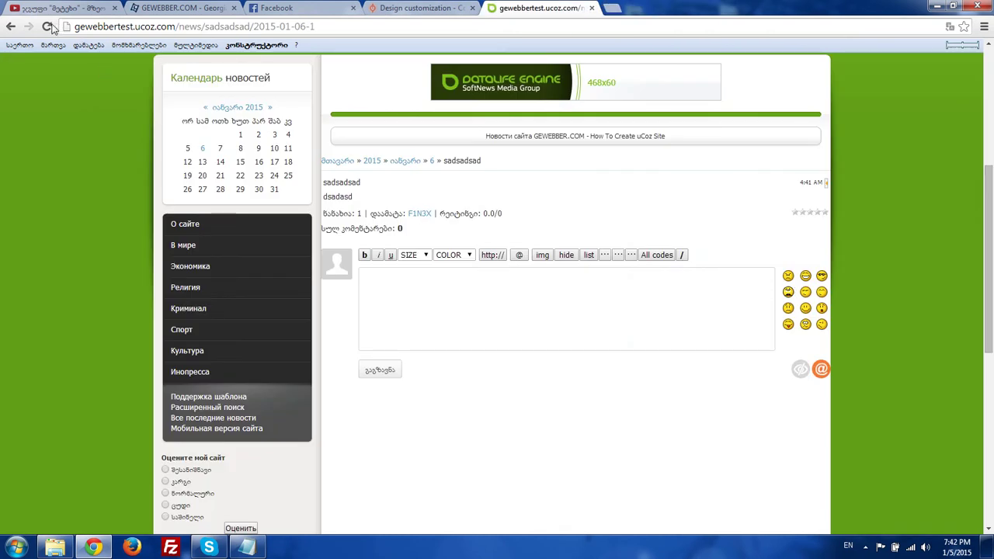
pyautogui.click(50, 27)
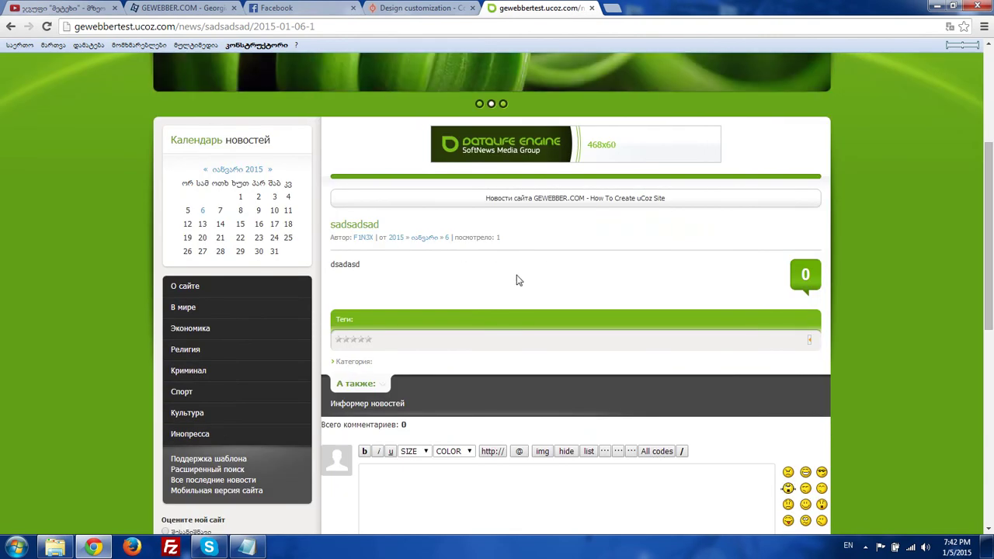
pyautogui.scroll(-3, 480, 298)
pyautogui.click(446, 6)
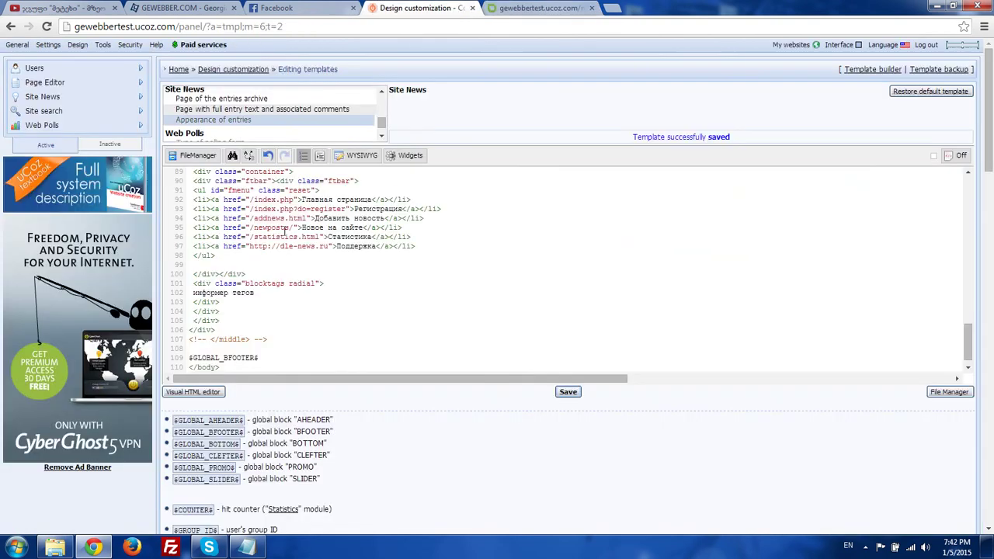
# - Close the old Notepad, then open and copy the форма добавления комментариев template file
pyautogui.scroll(-2, 233, 117)
pyautogui.rightClick(246, 548)
pyautogui.click(225, 514)
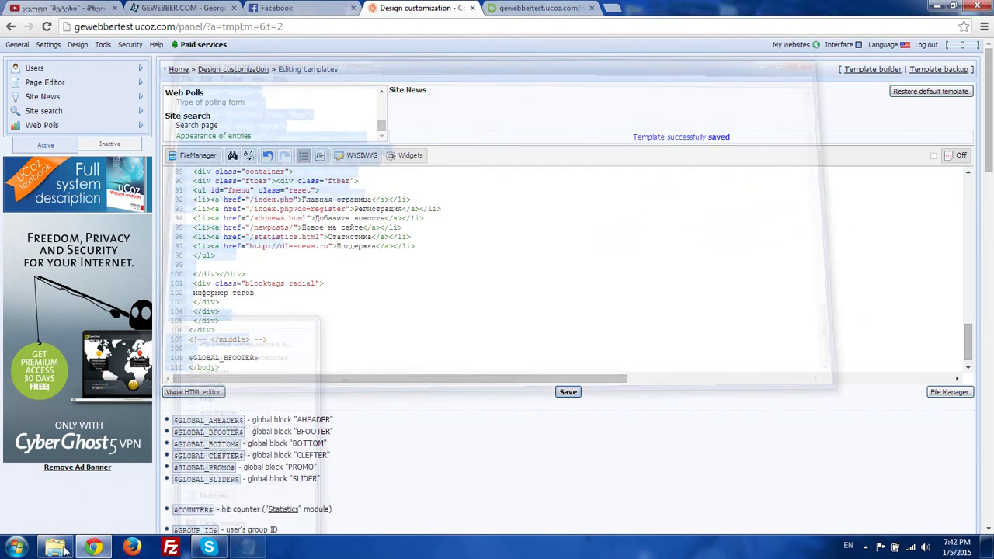
pyautogui.click(56, 547)
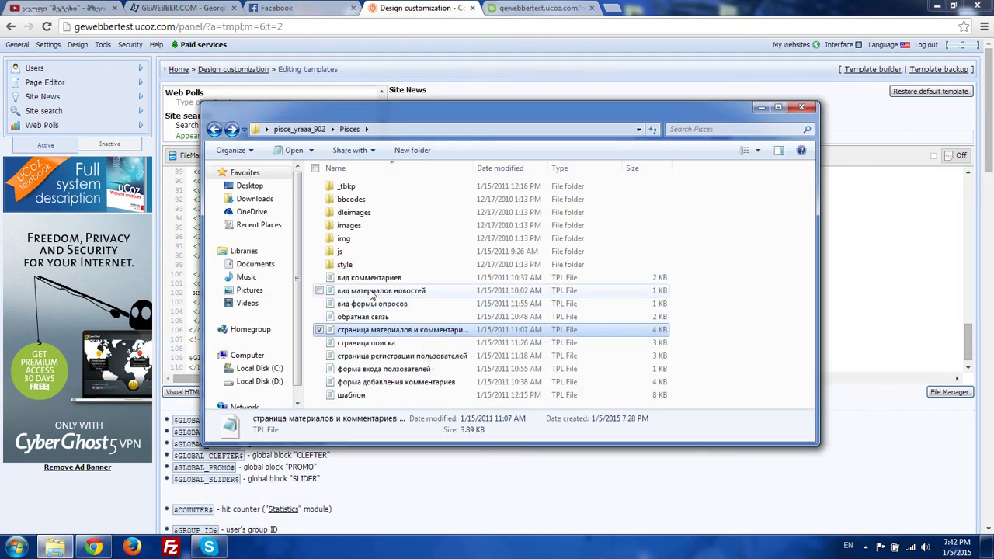
pyautogui.click(364, 382)
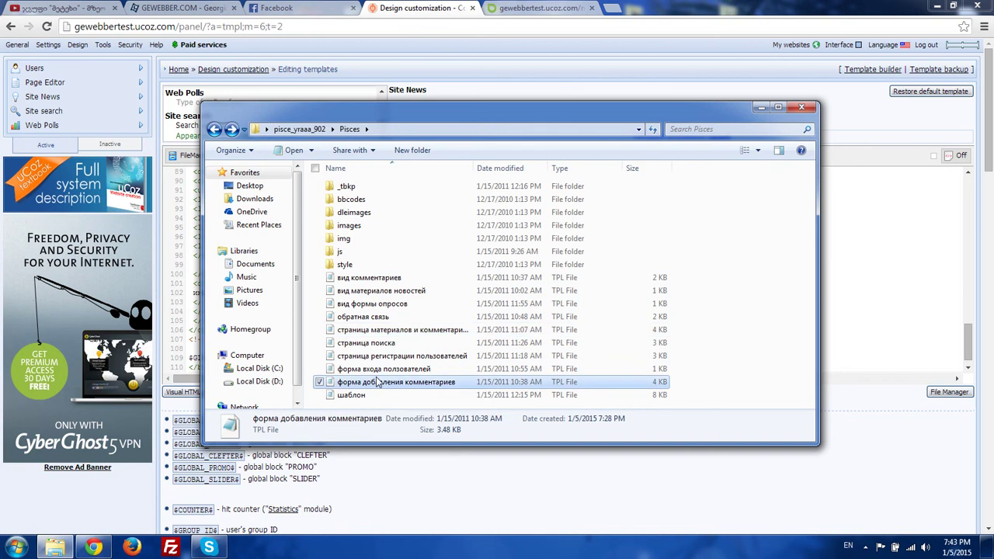
pyautogui.doubleClick(375, 384)
pyautogui.hotkey('ctrl', 'a')
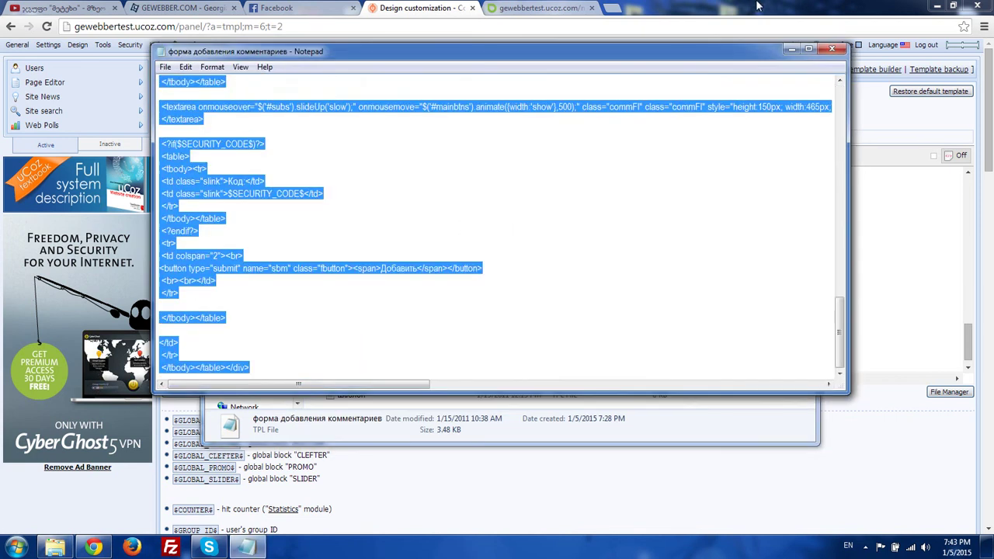
# - Save the copied code into the Comment posting form template and reload the entry page
pyautogui.click(757, 6)
pyautogui.click(227, 73)
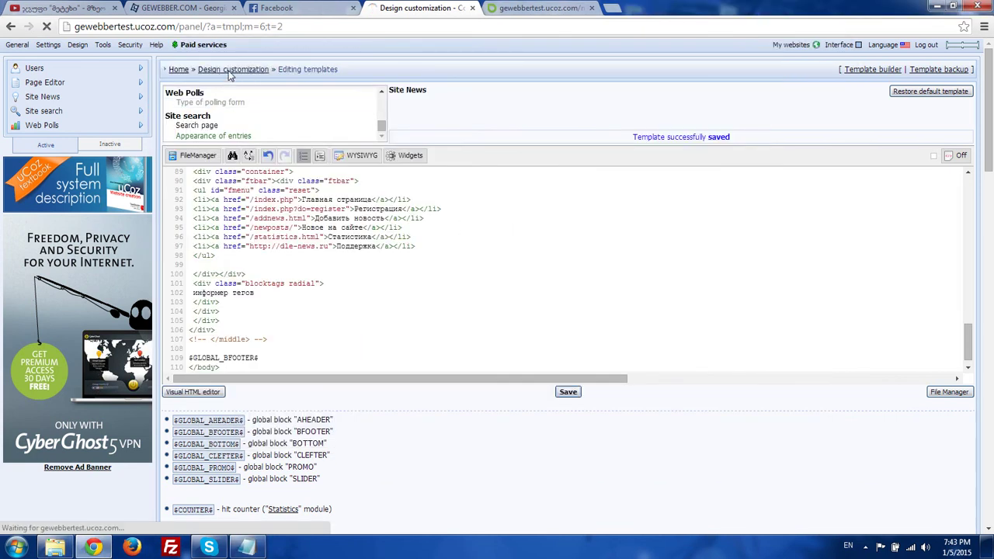
pyautogui.scroll(-1, 295, 256)
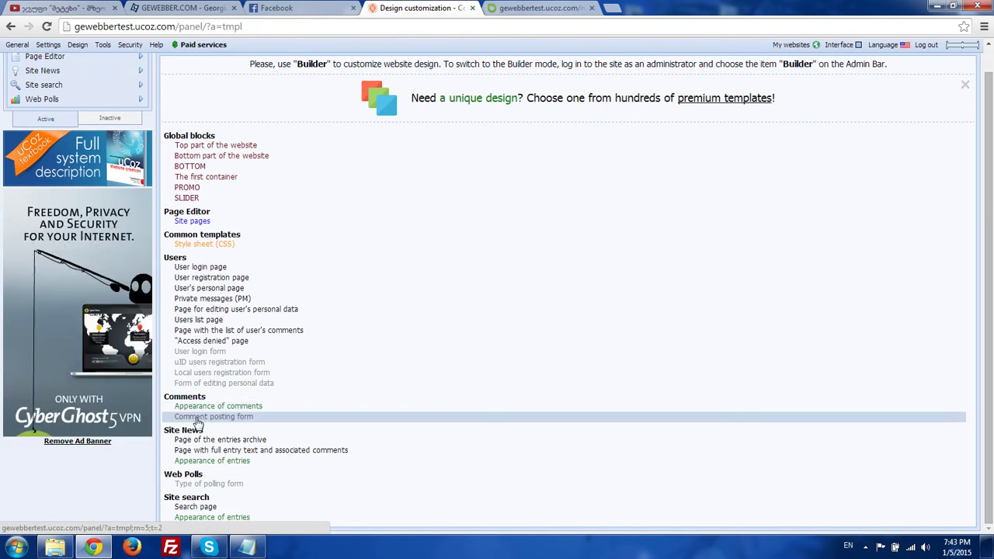
pyautogui.click(196, 419)
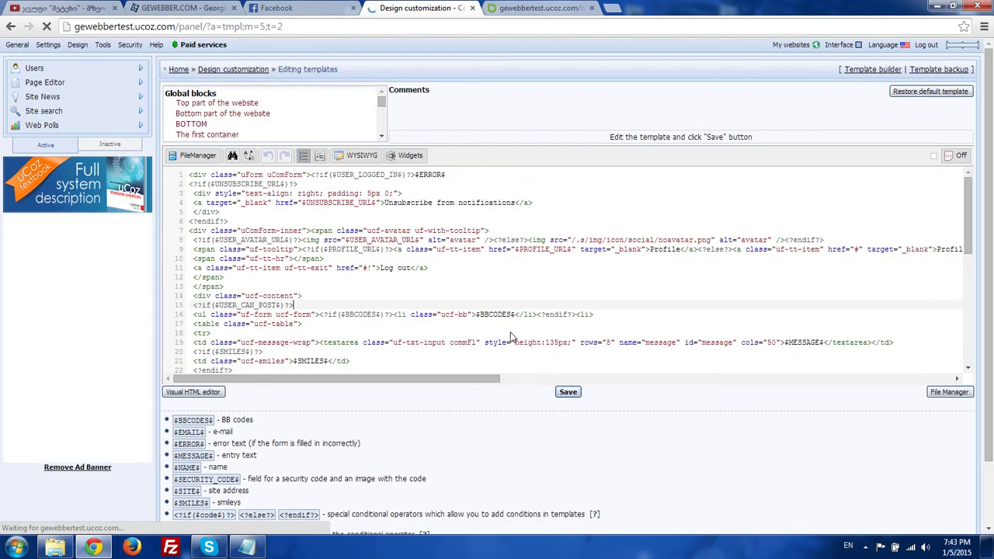
pyautogui.click(567, 391)
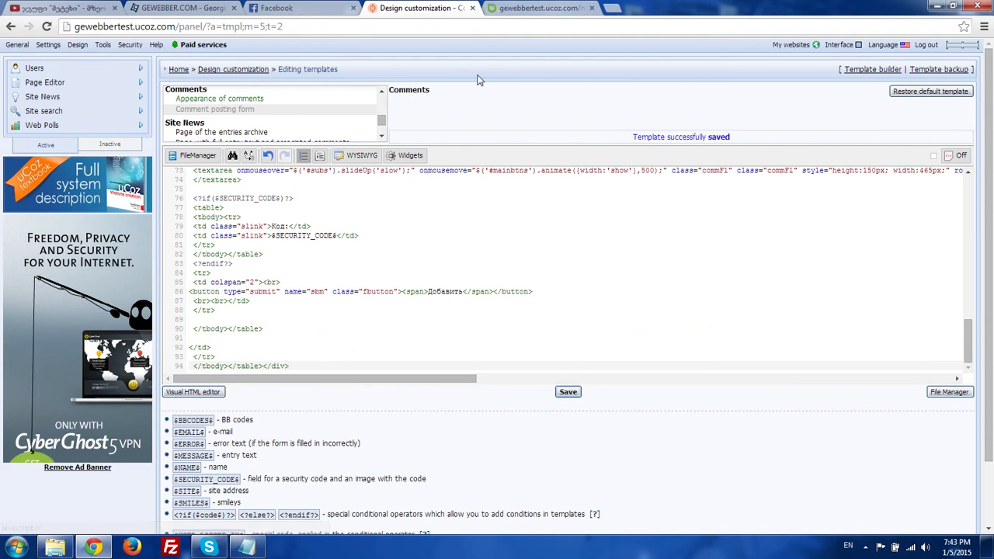
pyautogui.click(539, 8)
pyautogui.press('F5')
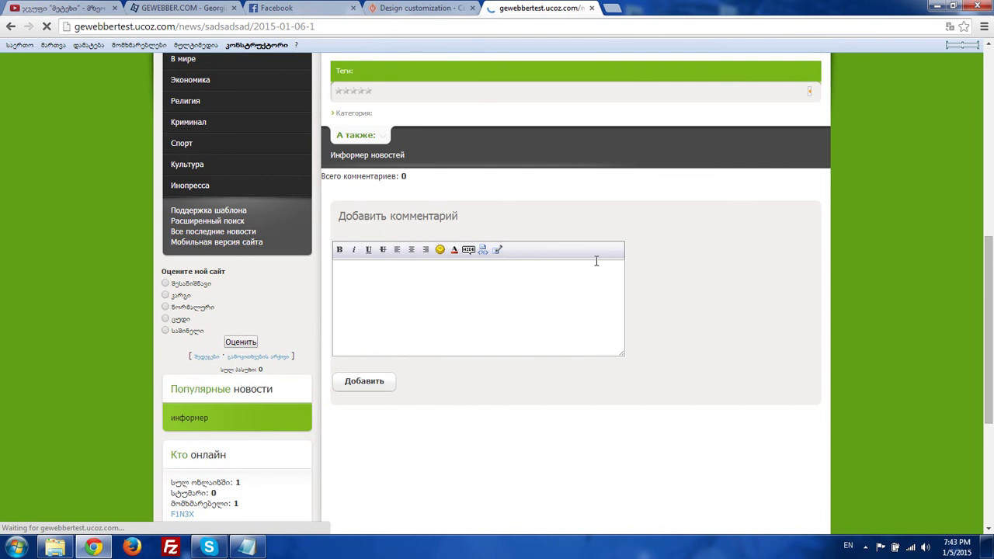
# - Post a test comment under sadsadsad with the new form, then return to the editor tab
pyautogui.click(476, 298)
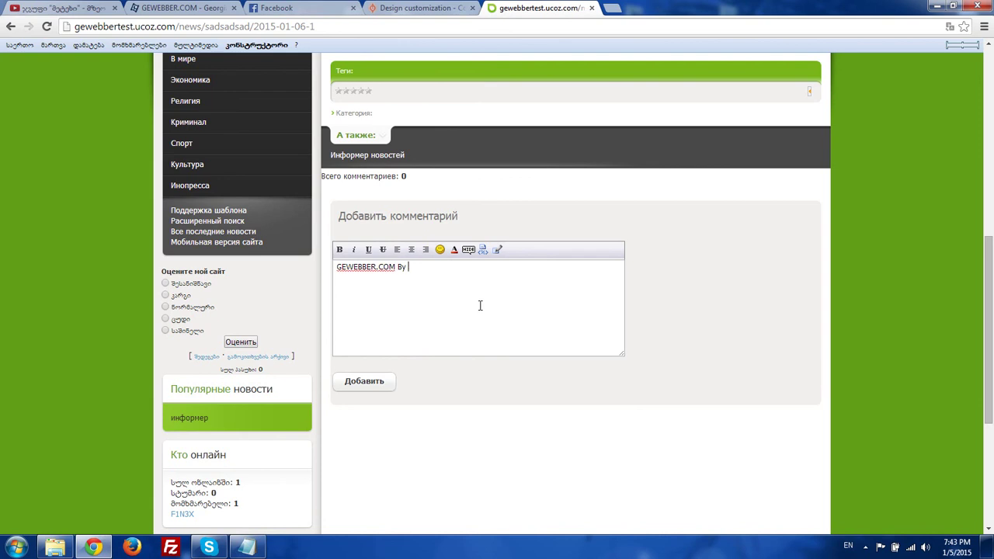
pyautogui.click(370, 380)
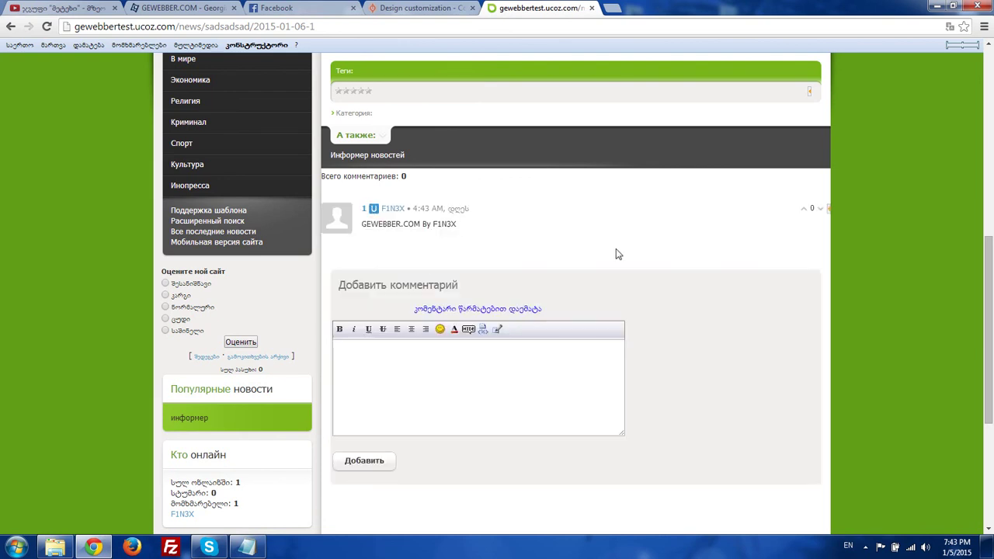
pyautogui.click(459, 8)
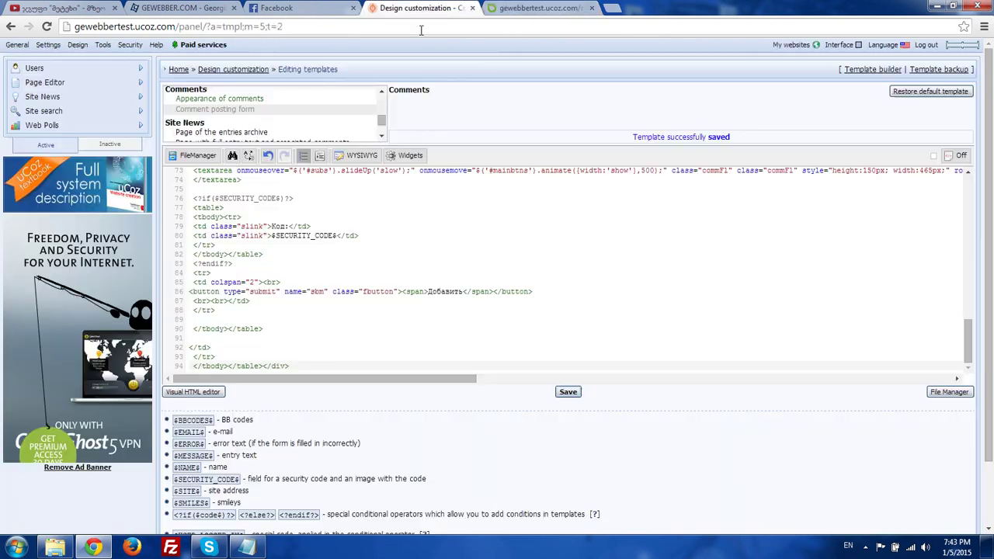
# - Open the Appearance of comments template and copy the вид комментариев file's code
pyautogui.click(230, 99)
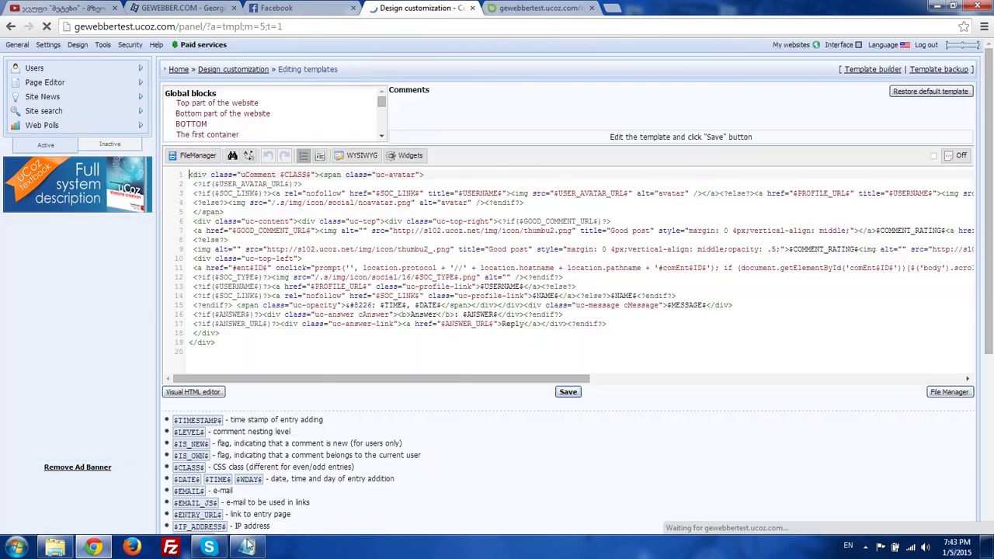
pyautogui.click(247, 547)
pyautogui.rightClick(247, 547)
pyautogui.click(228, 511)
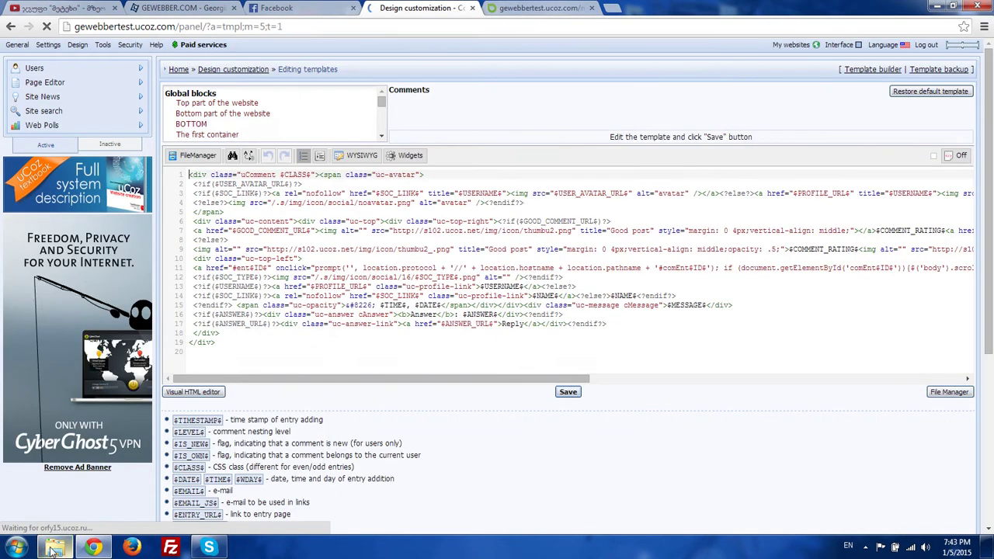
pyautogui.click(55, 547)
pyautogui.doubleClick(358, 277)
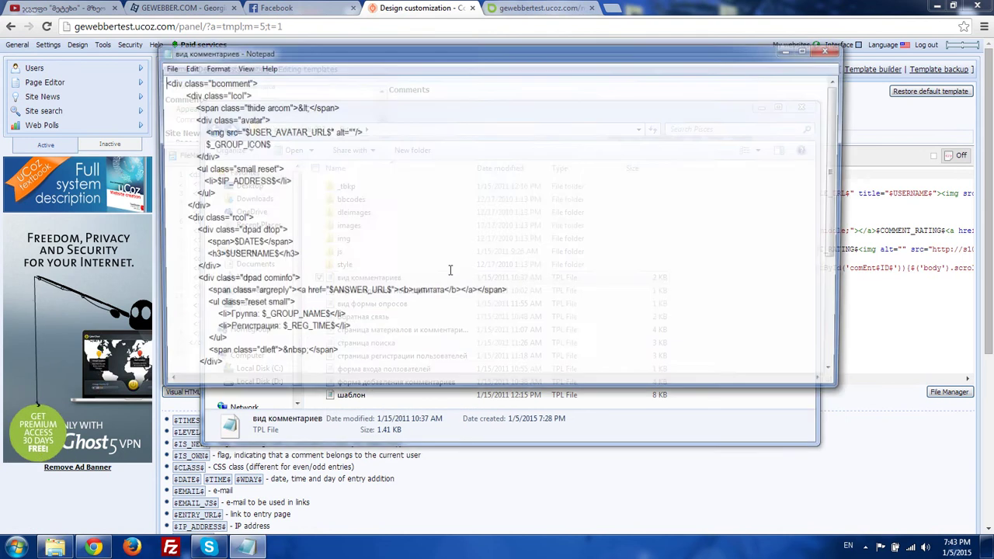
pyautogui.hotkey('ctrl', 'a')
pyautogui.hotkey('ctrl', 'c')
# - Replace the comment template code with the вид комментариев code and save it
pyautogui.hotkey('alt', 'Tab')
pyautogui.hotkey('ctrl', 'a')
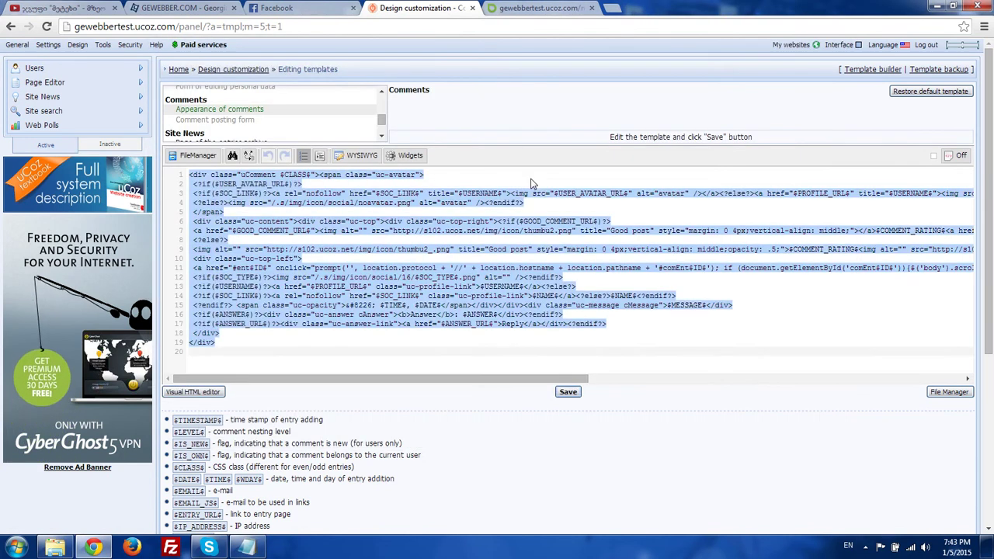
pyautogui.press('BackSpace')
pyautogui.hotkey('ctrl', 'v')
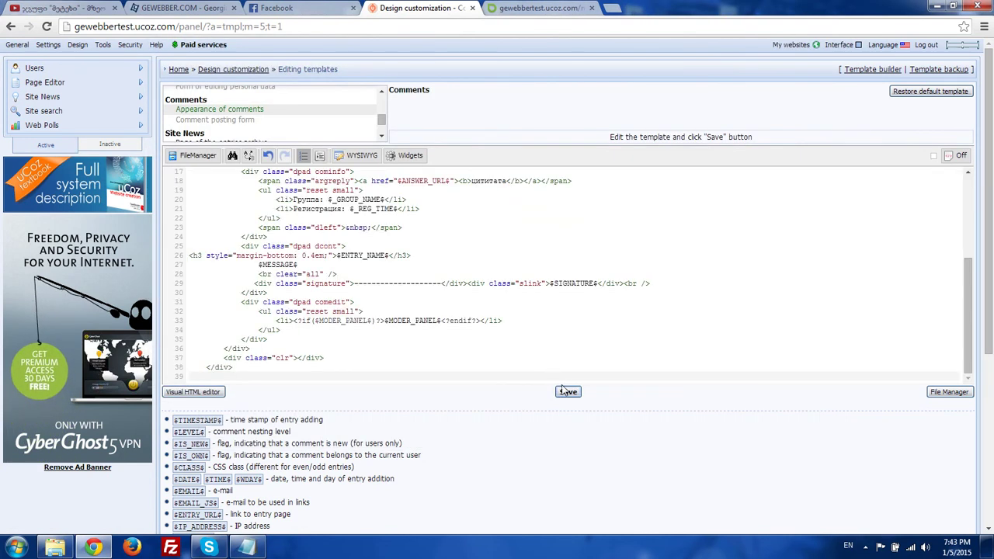
pyautogui.click(532, 8)
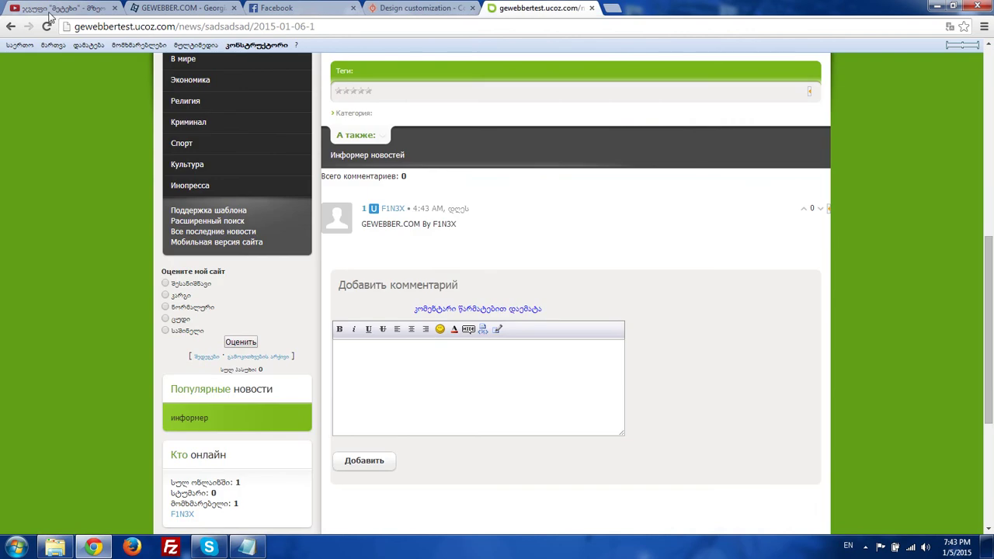
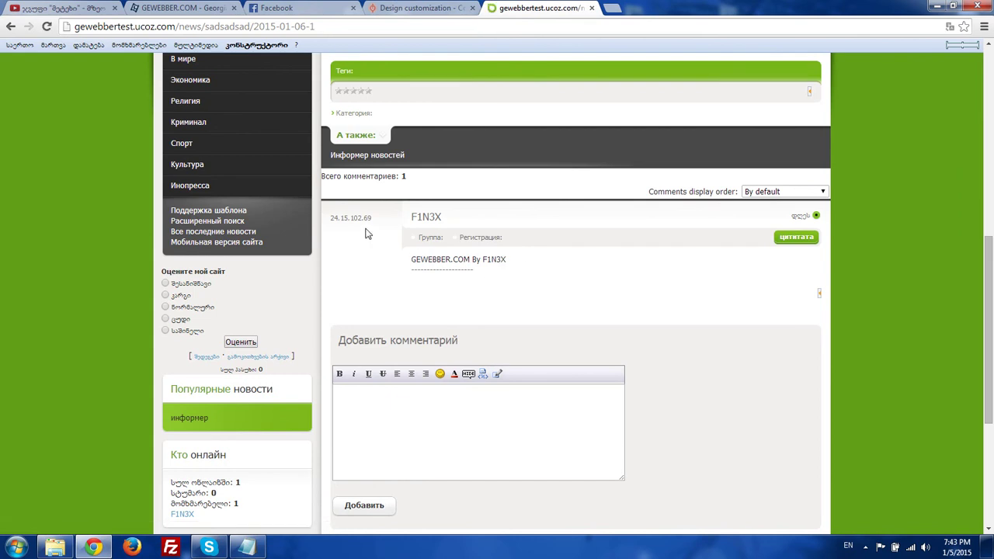
# - Visit the Инопресса section, then open the user's private messages page showing an empty inbox
pyautogui.scroll(10, 493, 239)
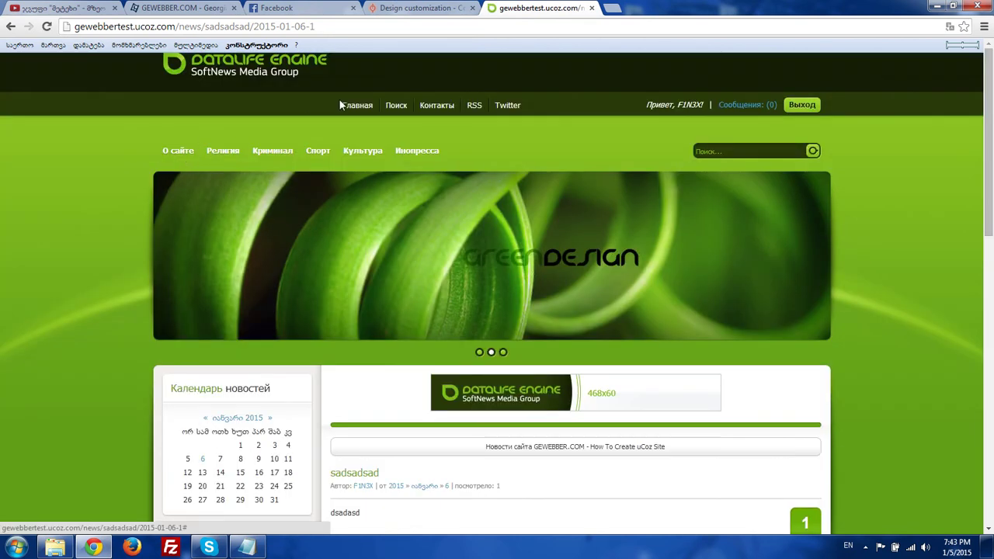
pyautogui.click(417, 150)
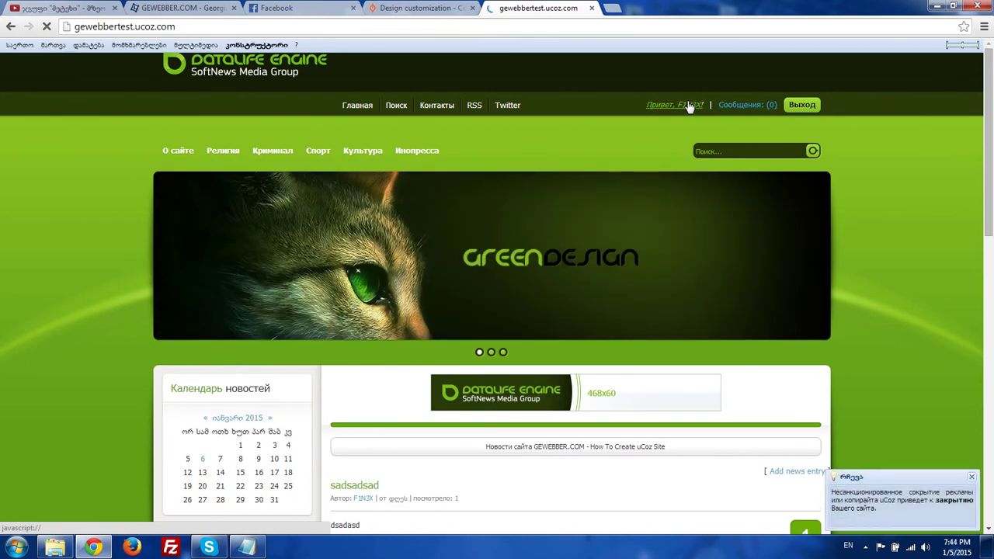
pyautogui.click(687, 104)
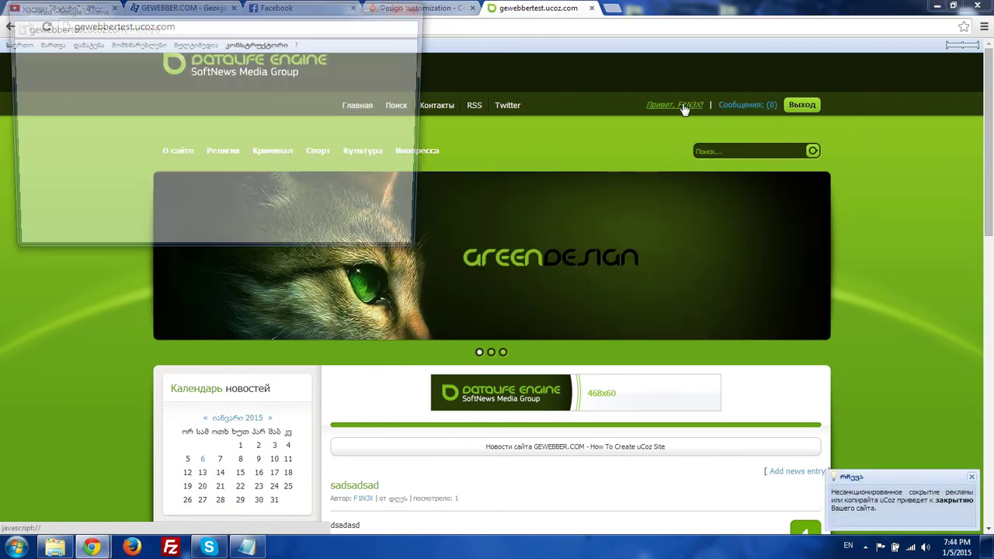
pyautogui.click(447, 8)
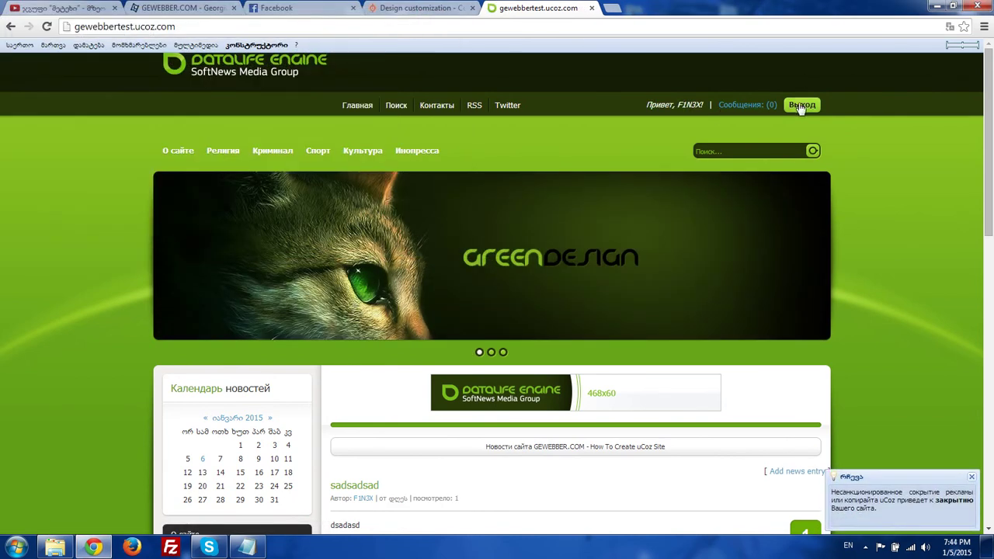
pyautogui.click(747, 105)
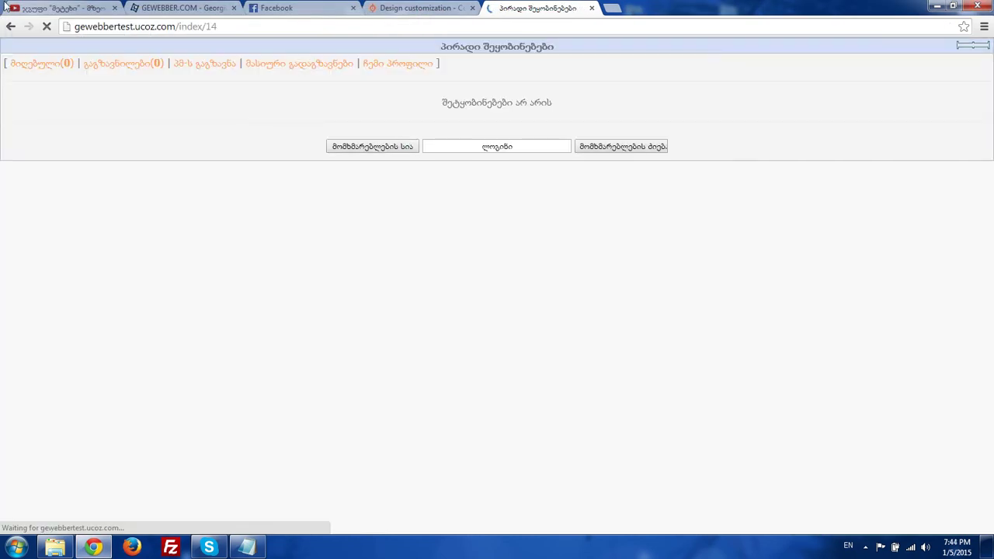
# - Open the Pisces 'вид формы опросов' poll template file in Notepad and select its code
pyautogui.click(420, 8)
pyautogui.rightClick(247, 547)
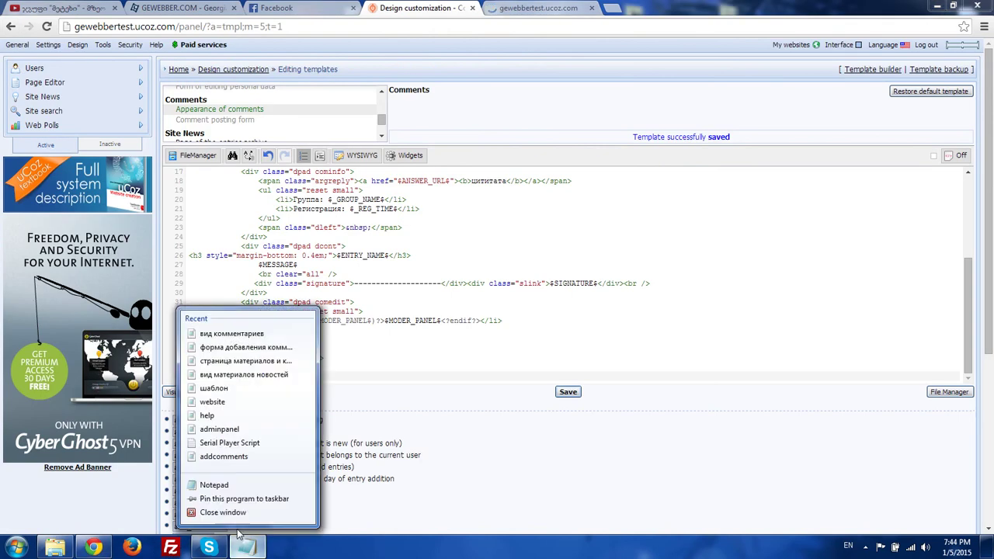
pyautogui.click(210, 512)
pyautogui.click(58, 549)
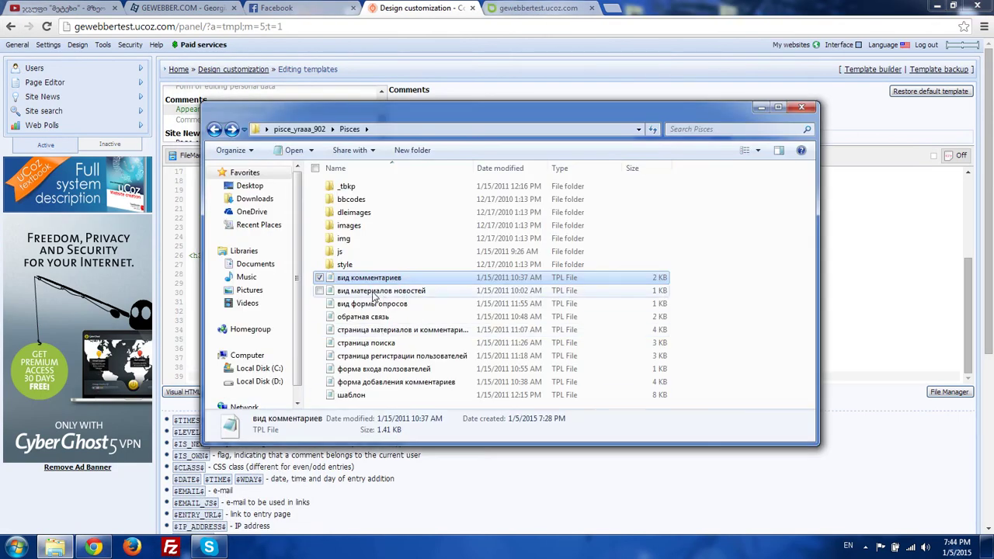
pyautogui.doubleClick(381, 304)
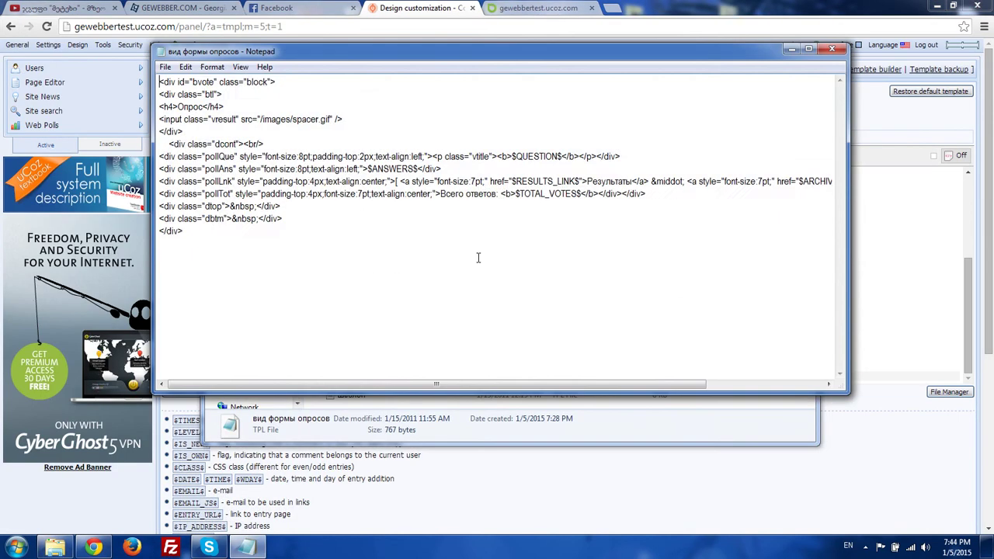
pyautogui.hotkey('ctrl', 'a')
# - Replace the Type of polling form template code with the copied poll code and save it
pyautogui.click(820, 6)
pyautogui.click(208, 72)
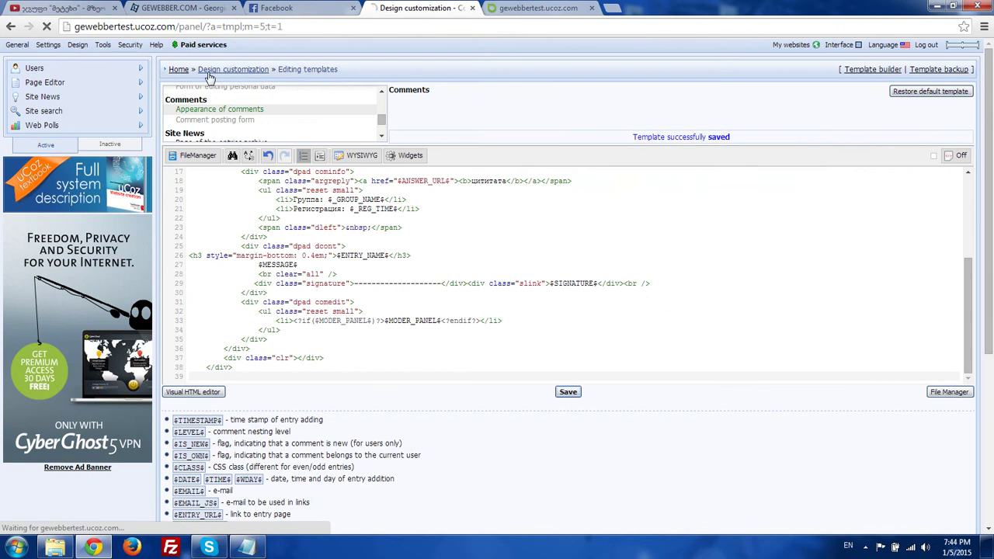
pyautogui.scroll(-1, 217, 326)
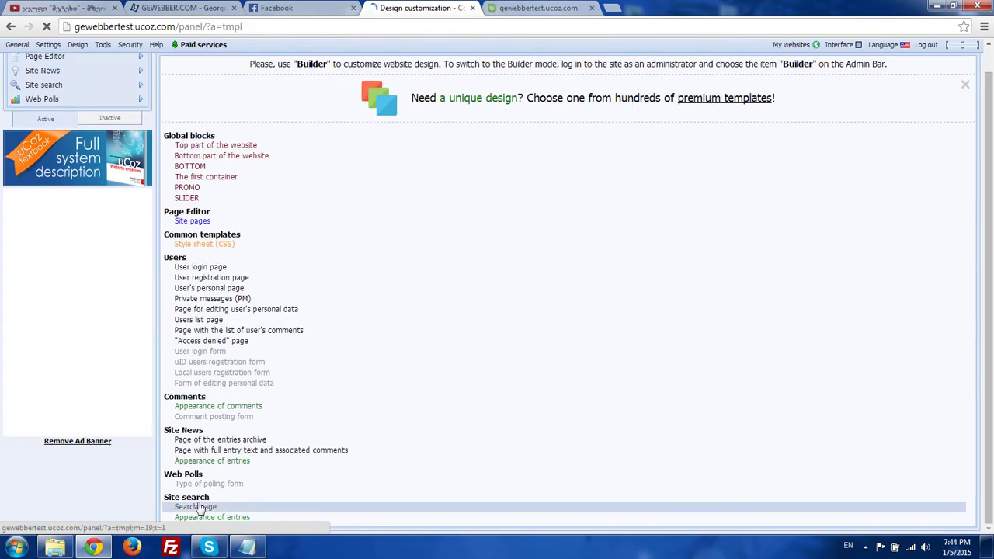
pyautogui.click(237, 484)
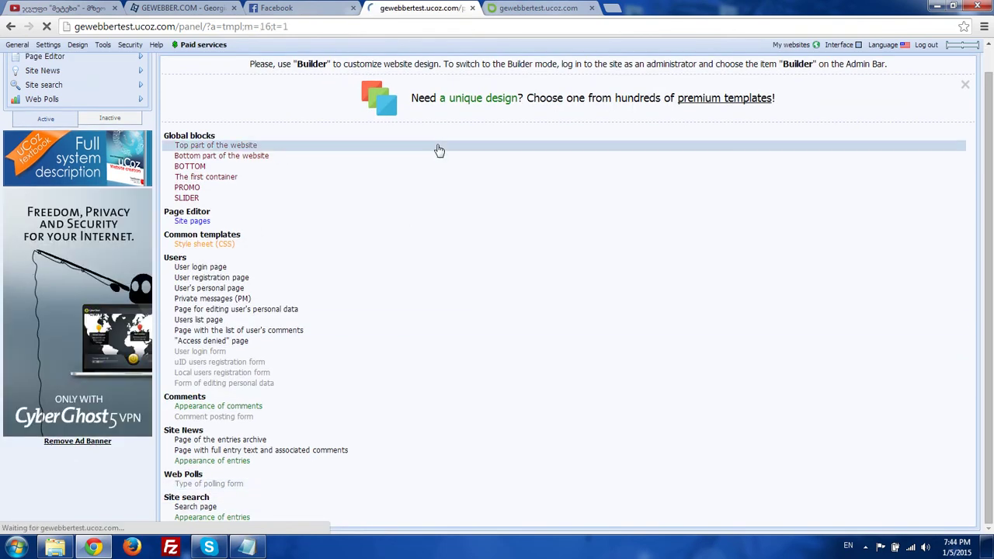
pyautogui.hotkey('ctrl', 'a')
pyautogui.hotkey('ctrl', 'v')
pyautogui.click(572, 391)
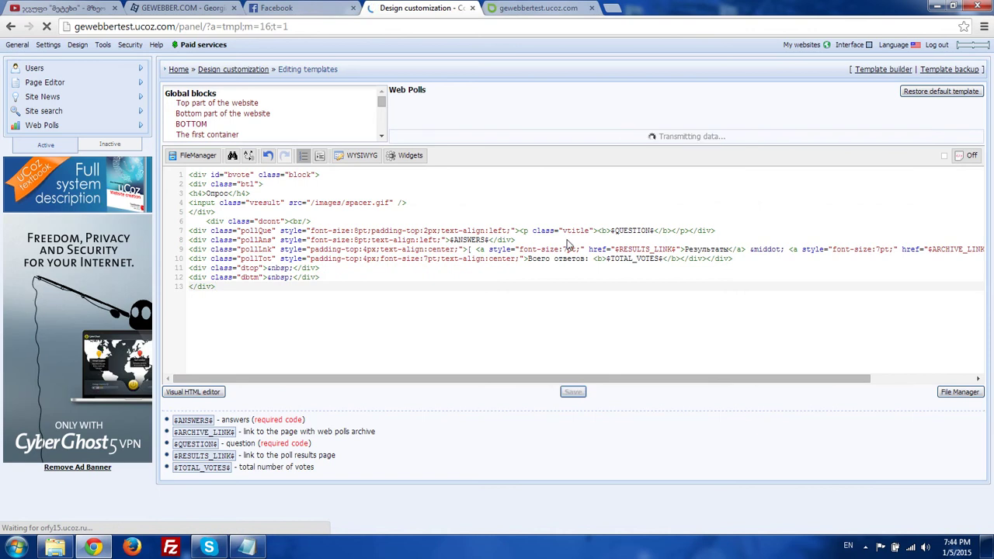
# - Switch the control panel interface language to Русский
pyautogui.click(908, 45)
pyautogui.click(896, 102)
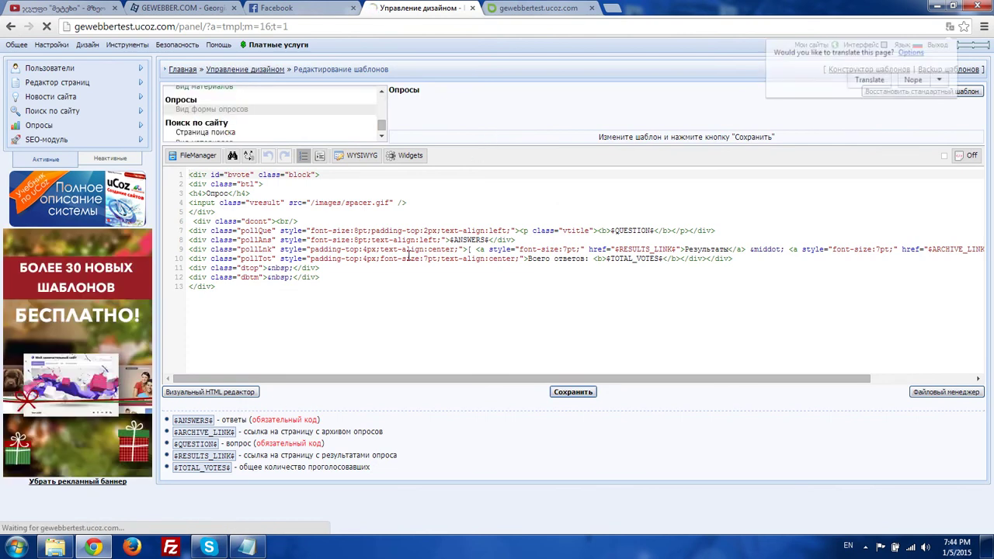
pyautogui.scroll(-1, 240, 470)
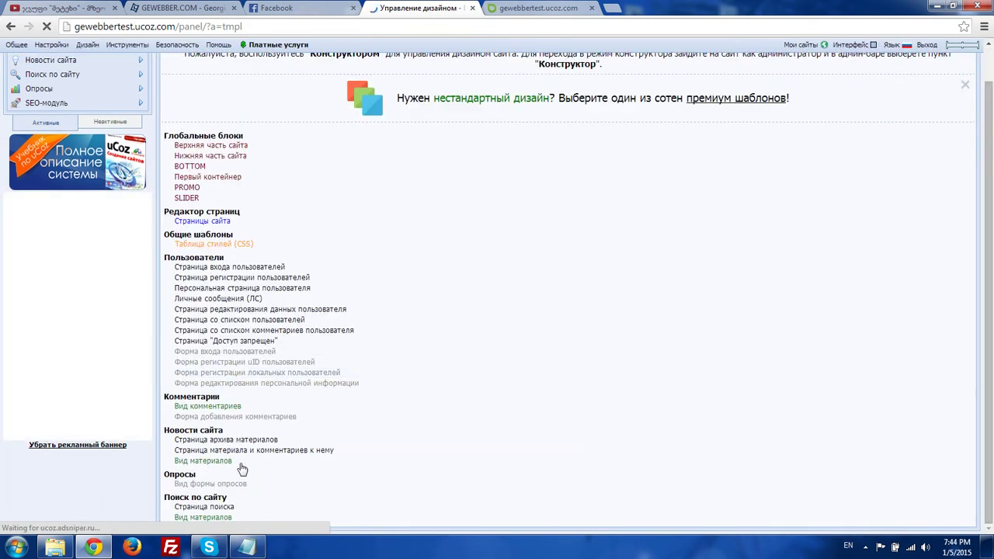
pyautogui.hotkey('ctrl', 'Tab')
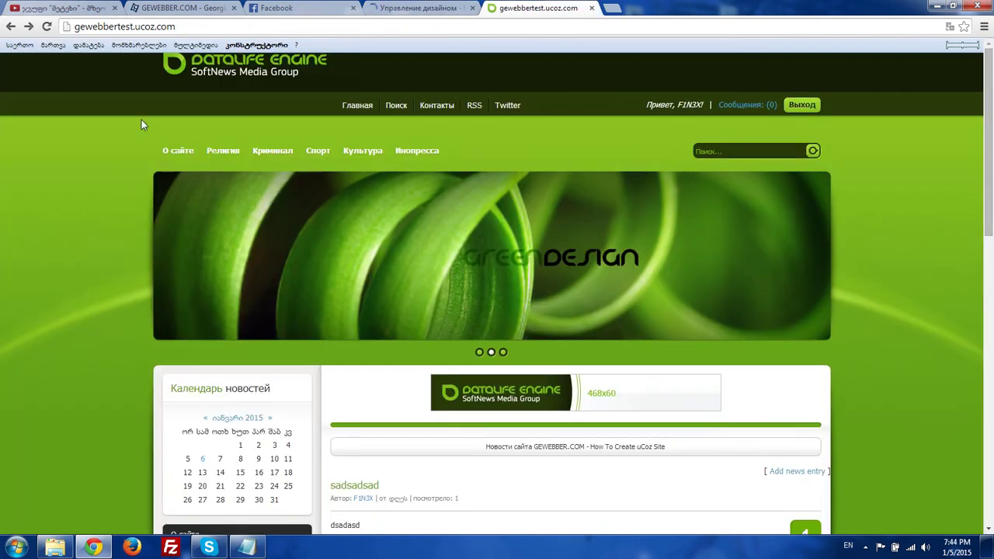
# - Reload the site and cast a test vote in the new green Опрос sidebar poll
pyautogui.scroll(-10, 291, 355)
pyautogui.scroll(2, 137, 183)
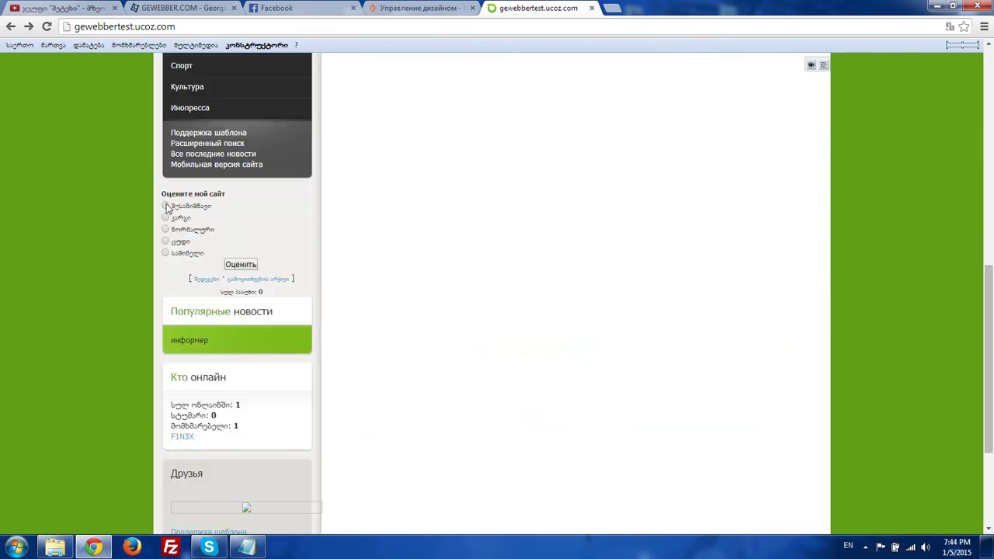
pyautogui.click(46, 28)
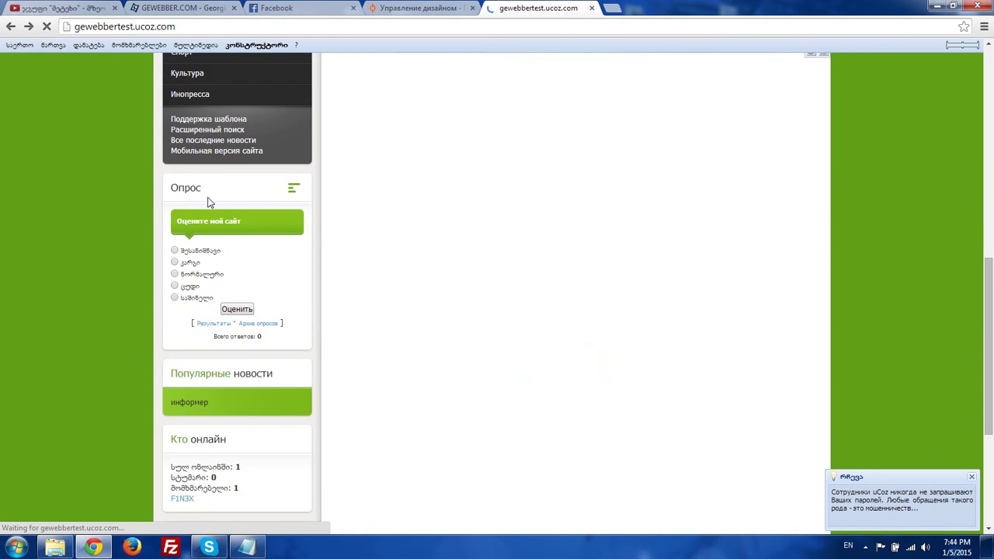
pyautogui.click(237, 308)
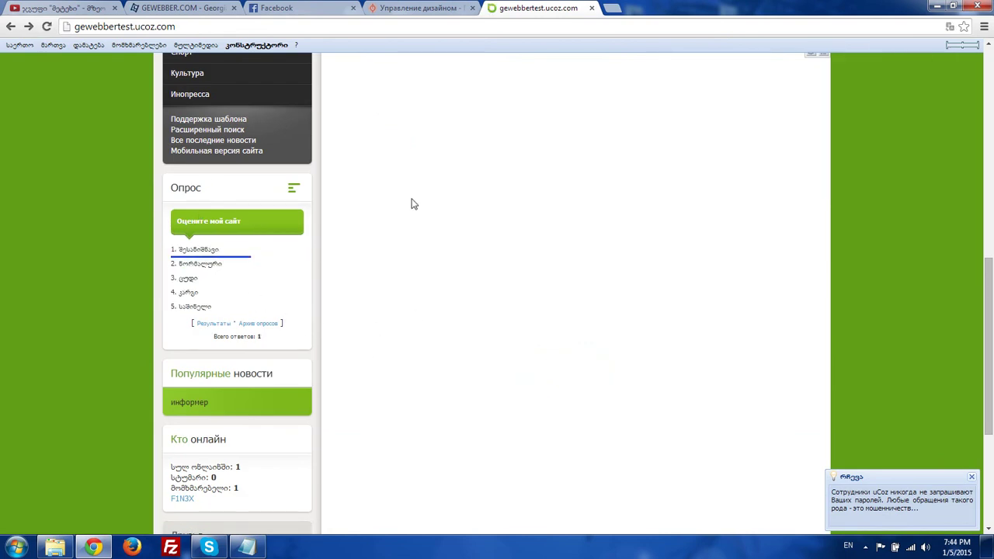
pyautogui.scroll(-5, 414, 203)
pyautogui.scroll(3, 424, 209)
pyautogui.click(423, 8)
pyautogui.rightClick(247, 548)
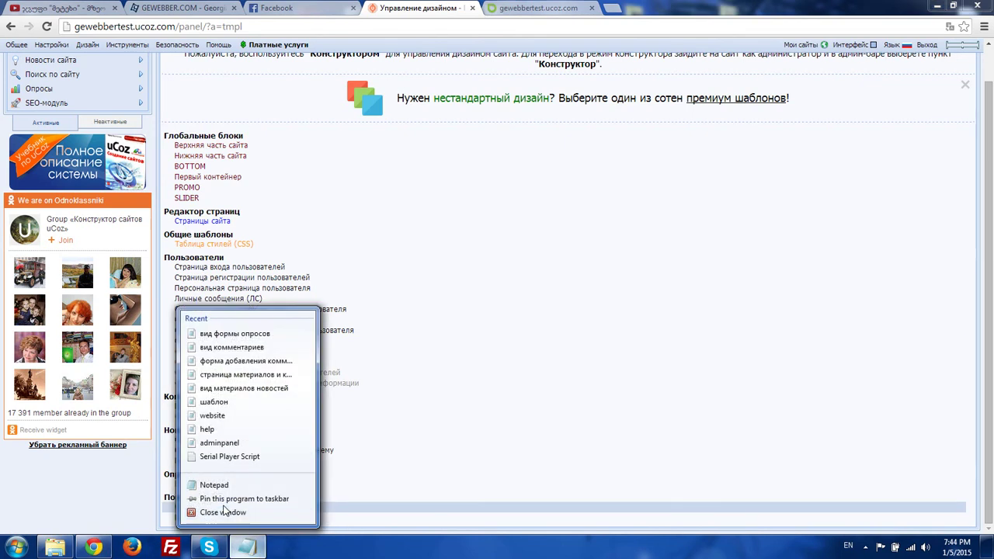
# - Open the Pisces login form template file in Notepad and copy all its code
pyautogui.click(224, 511)
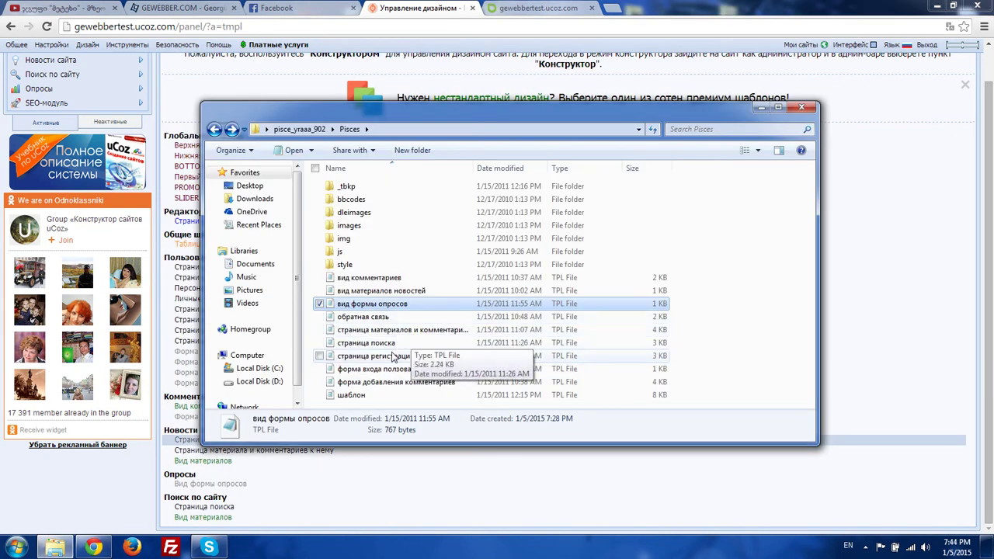
pyautogui.click(378, 359)
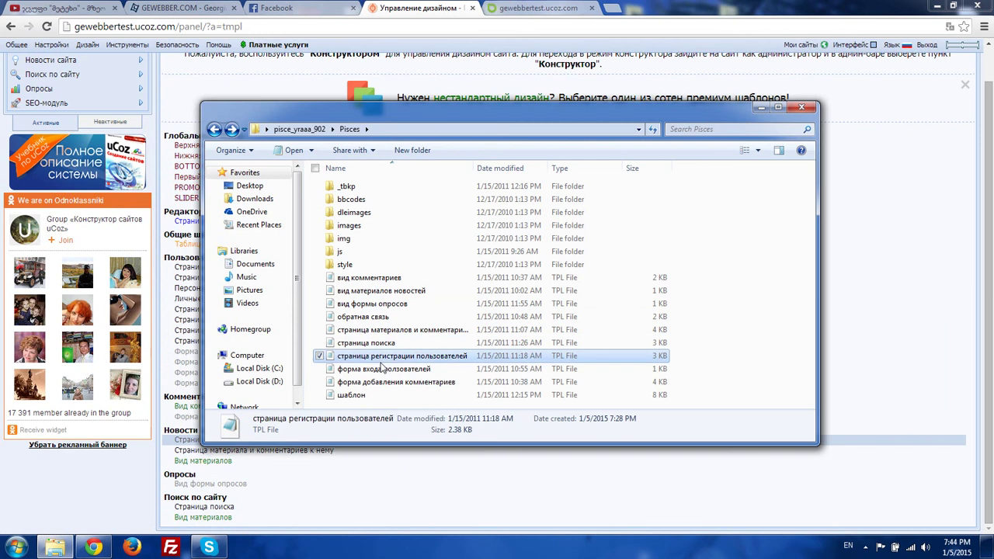
pyautogui.doubleClick(398, 367)
pyautogui.hotkey('ctrl', 'a')
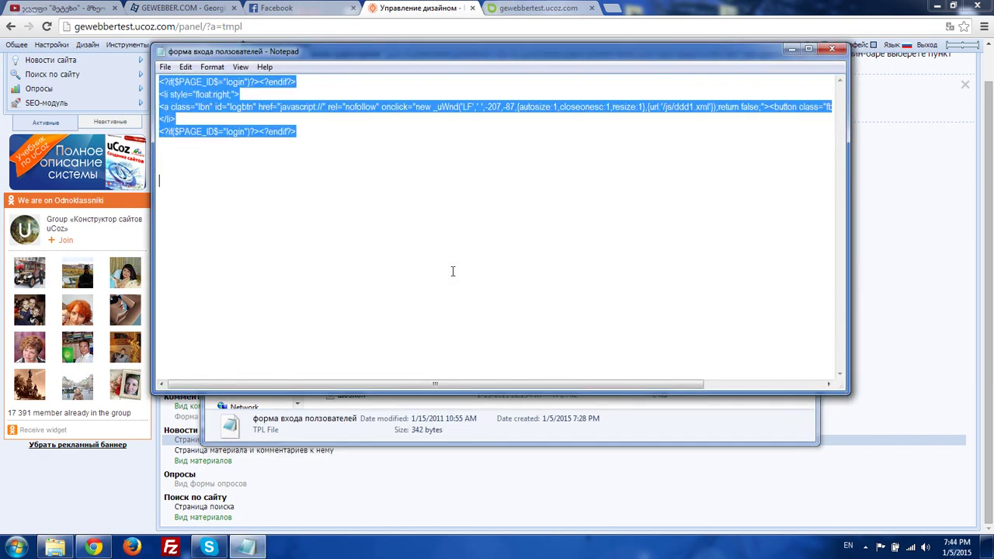
pyautogui.click(452, 271)
pyautogui.hotkey('ctrl', 'a')
pyautogui.hotkey('ctrl', 'c')
pyautogui.rightClick(312, 150)
pyautogui.click(232, 189)
# - Replace the Форма входа пользователей template code with the copied login code and save it
pyautogui.hotkey('alt', 'Tab')
pyautogui.scroll(1, 367, 95)
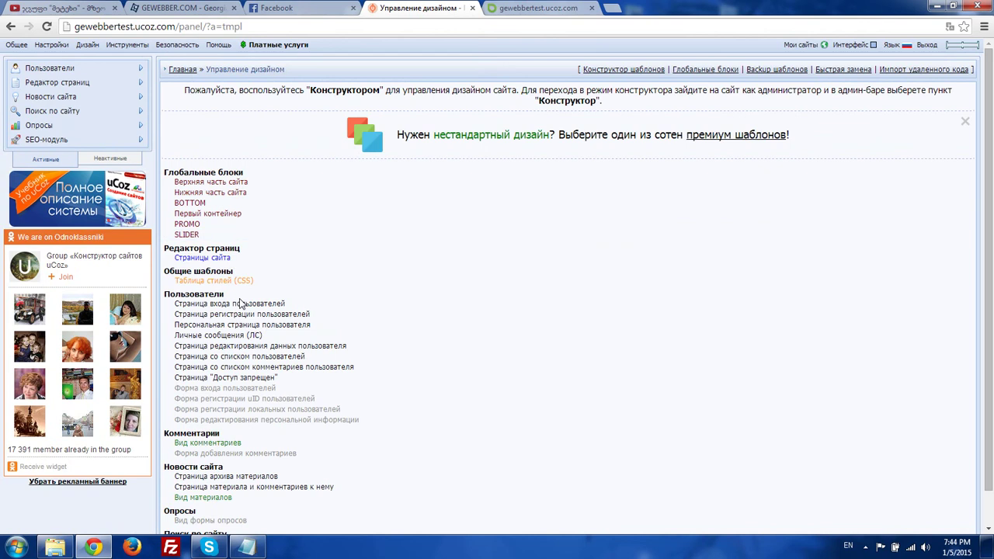
pyautogui.scroll(-1, 240, 303)
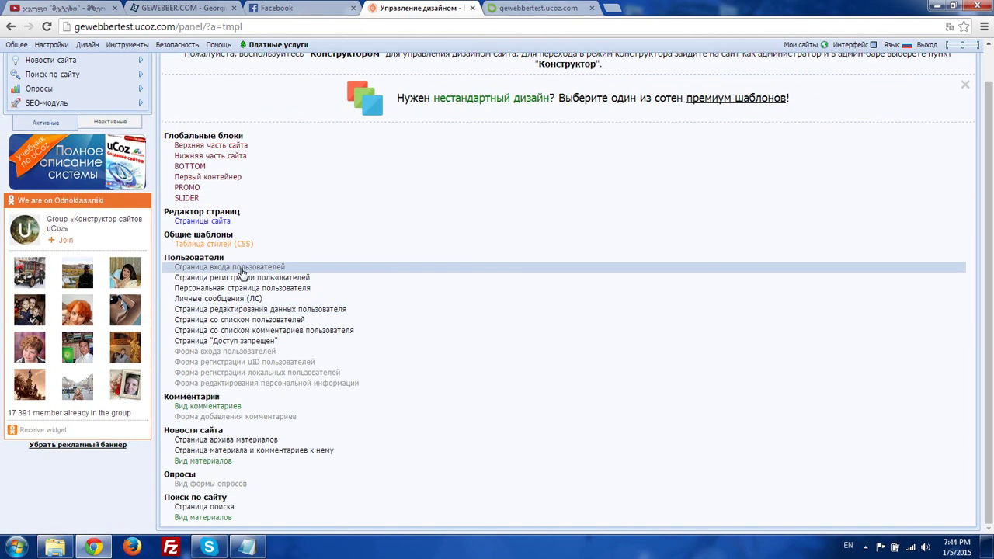
pyautogui.click(230, 358)
pyautogui.hotkey('alt', 'Tab')
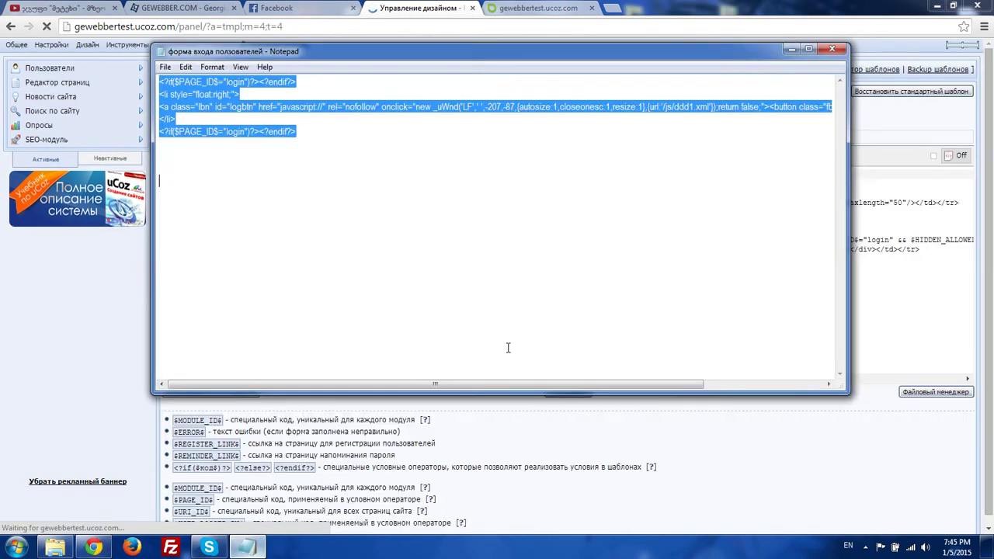
pyautogui.click(733, 6)
pyautogui.hotkey('ctrl', 'a')
pyautogui.hotkey('ctrl', 'v')
pyautogui.click(551, 392)
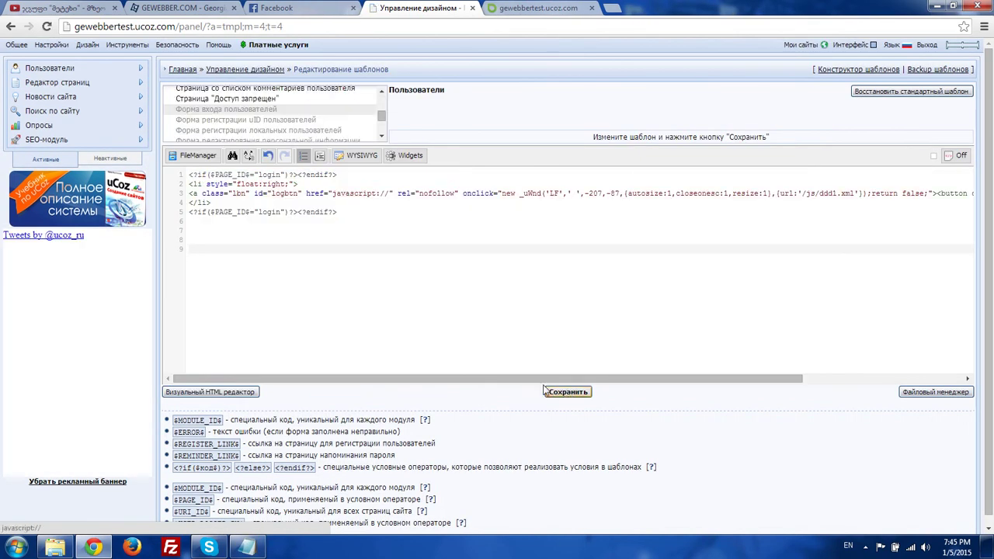
pyautogui.hotkey('ctrl', 'Tab')
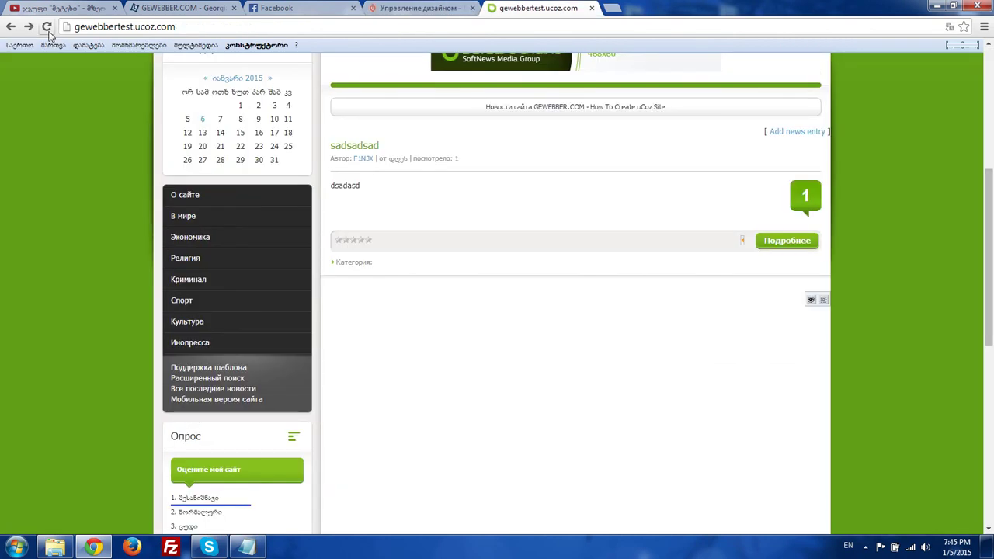
# - Reload the green GreenDesign site, log out and scroll through the home page
pyautogui.click(47, 29)
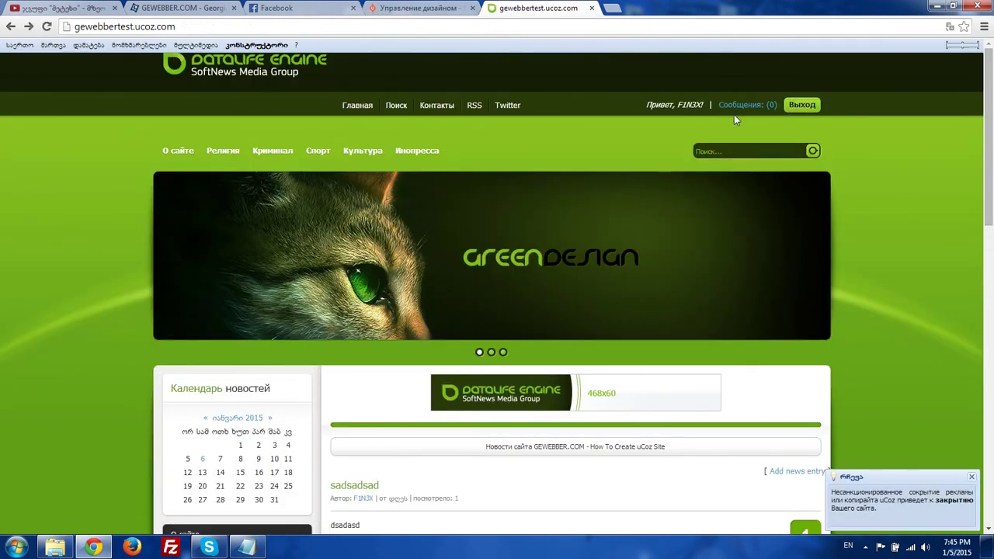
pyautogui.click(794, 103)
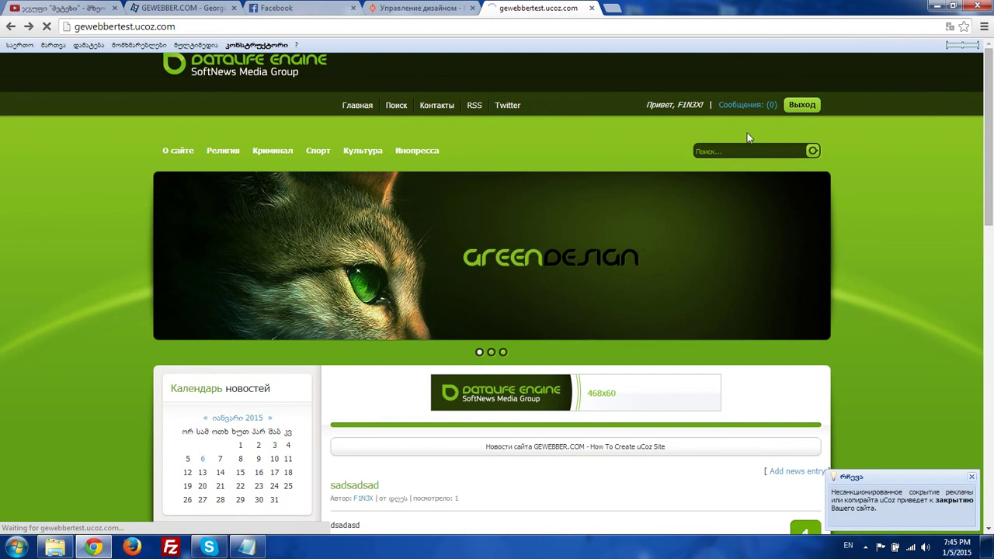
pyautogui.scroll(-12, 539, 202)
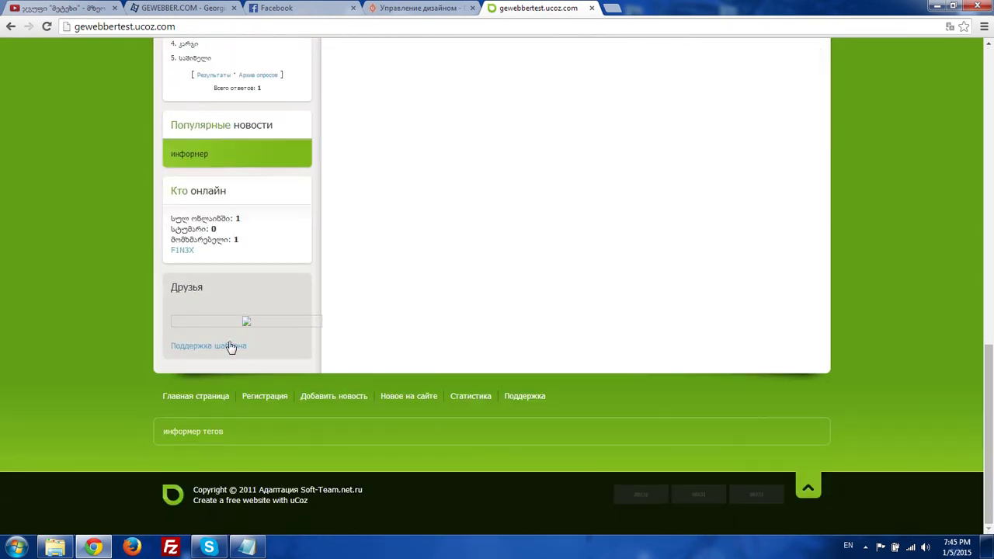
pyautogui.scroll(12, 577, 414)
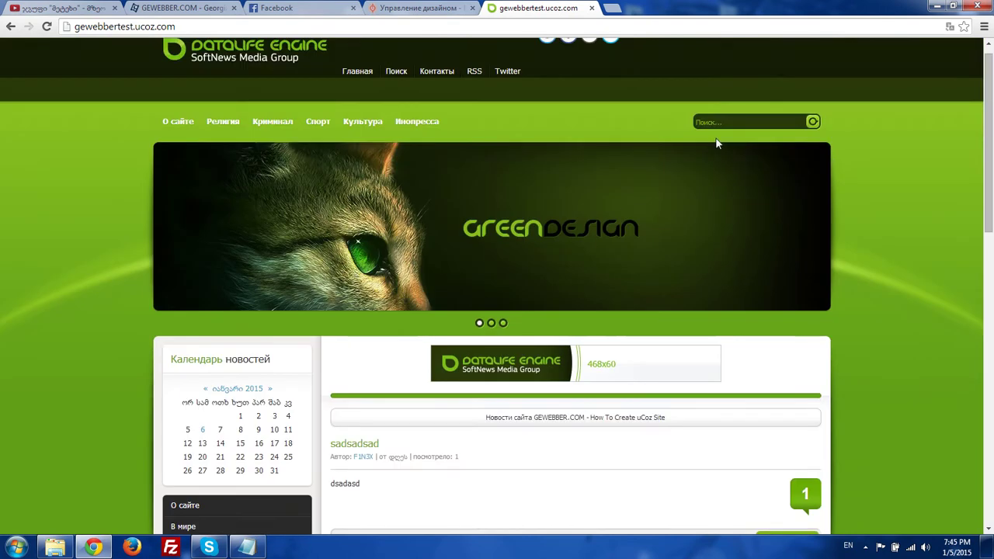
pyautogui.scroll(-2, 281, 348)
pyautogui.scroll(2, 300, 93)
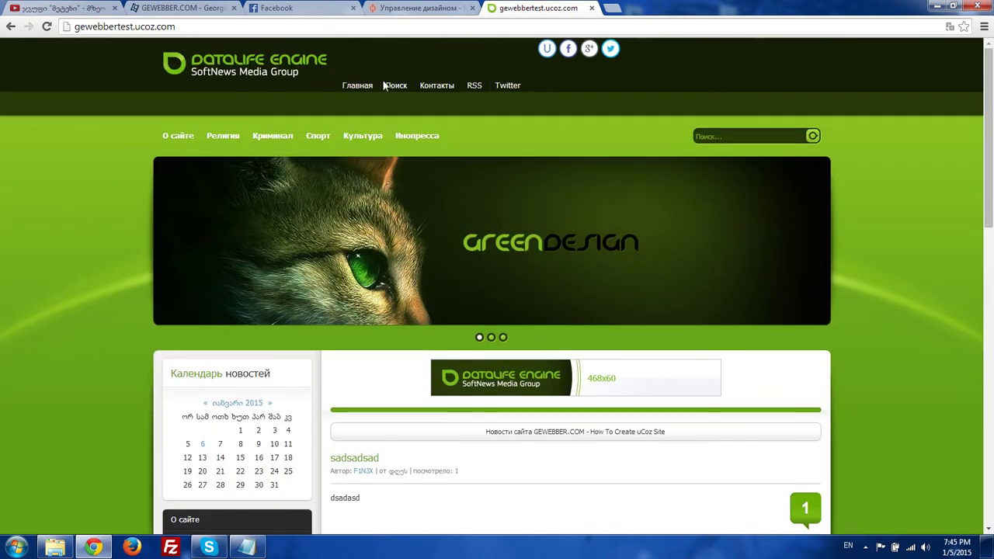
# - Try the uID social login, visit the search page and cycle the banner slides
pyautogui.click(547, 49)
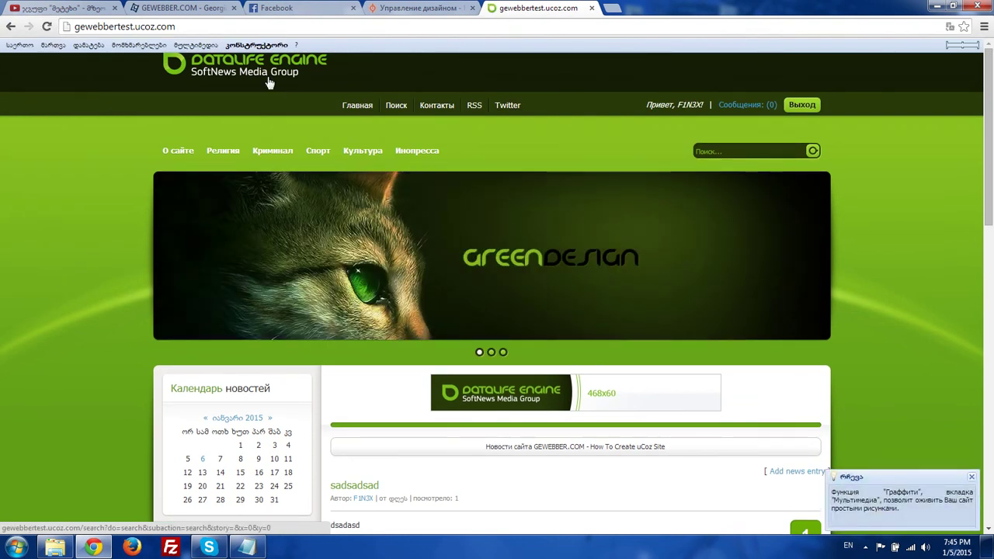
pyautogui.click(268, 82)
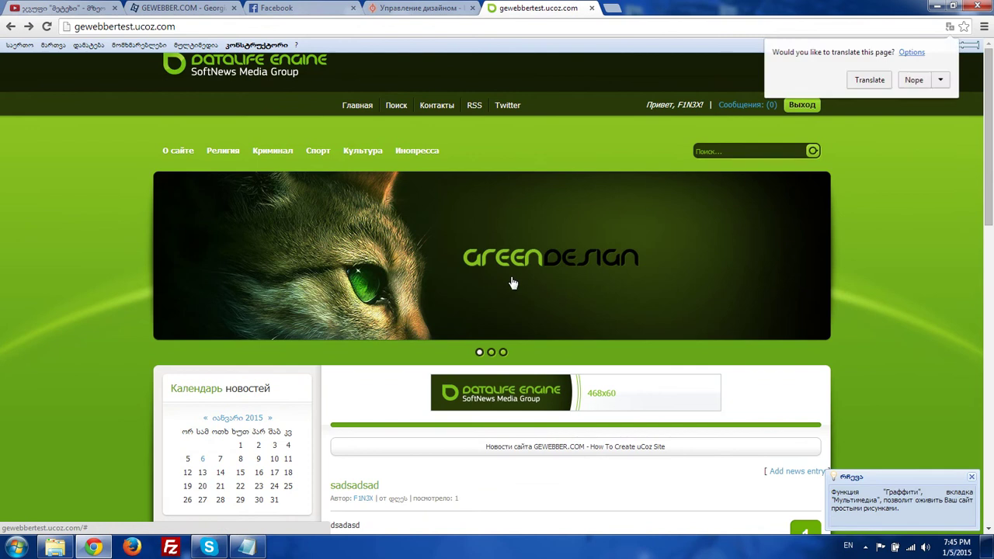
pyautogui.click(492, 353)
pyautogui.click(503, 353)
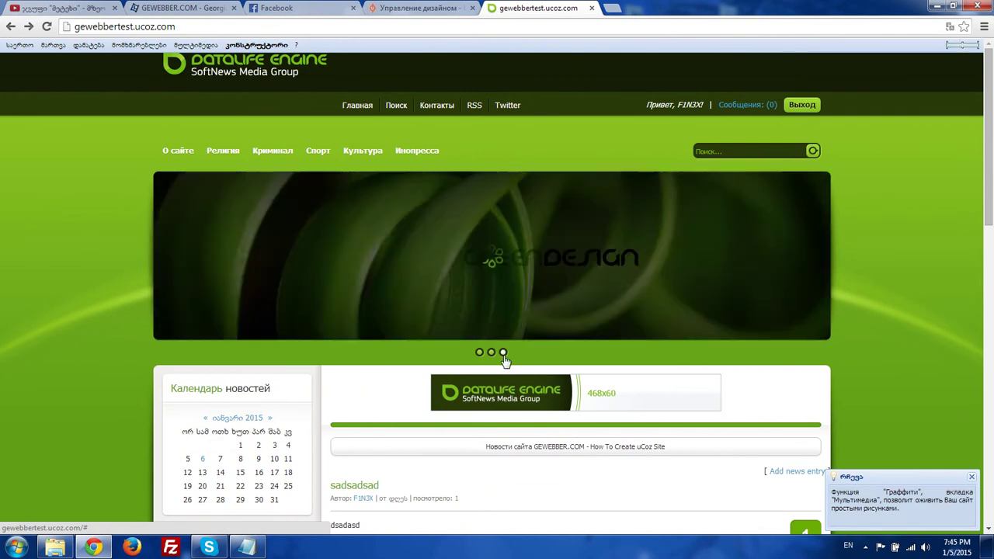
pyautogui.scroll(-5, 323, 312)
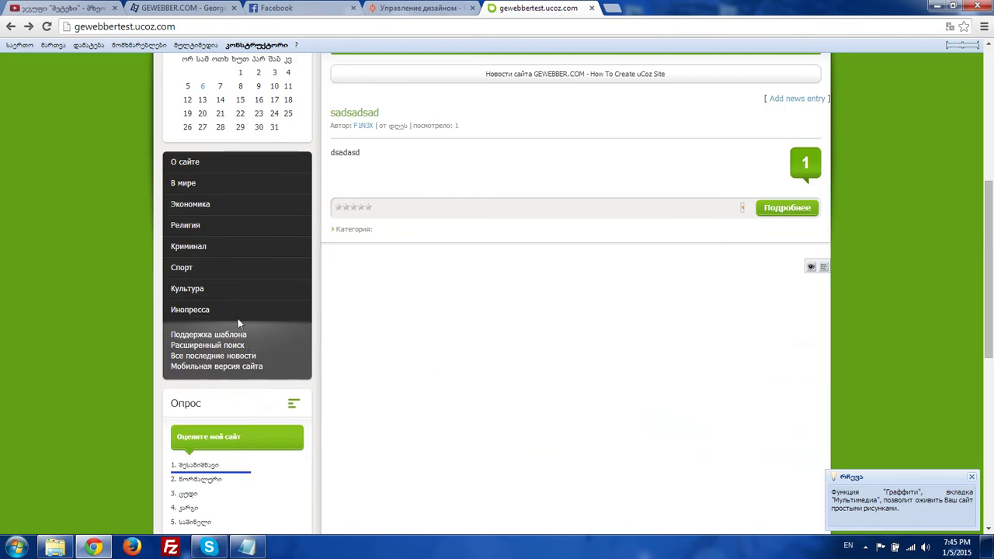
pyautogui.scroll(-6, 355, 271)
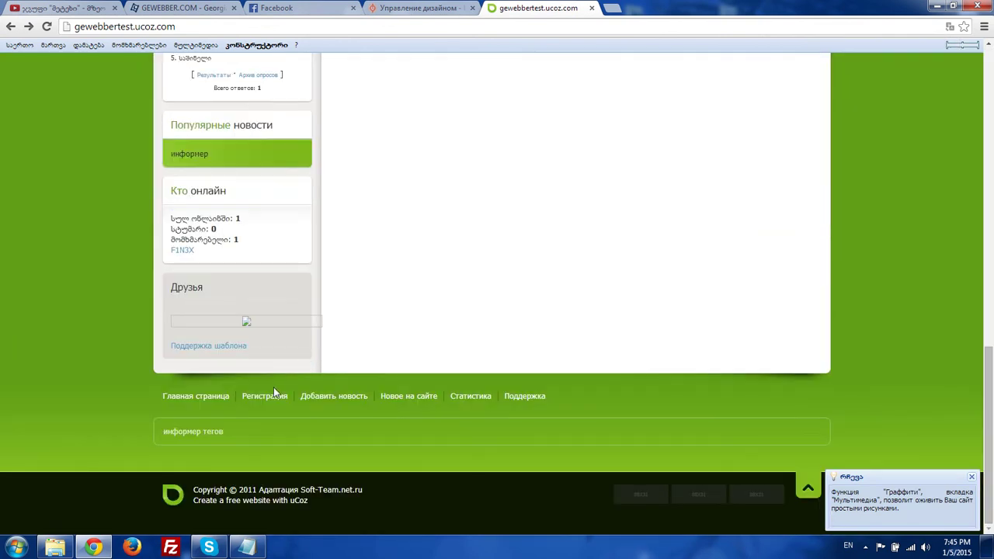
# - Open the Страницы сайта template in the design template editor
pyautogui.click(420, 7)
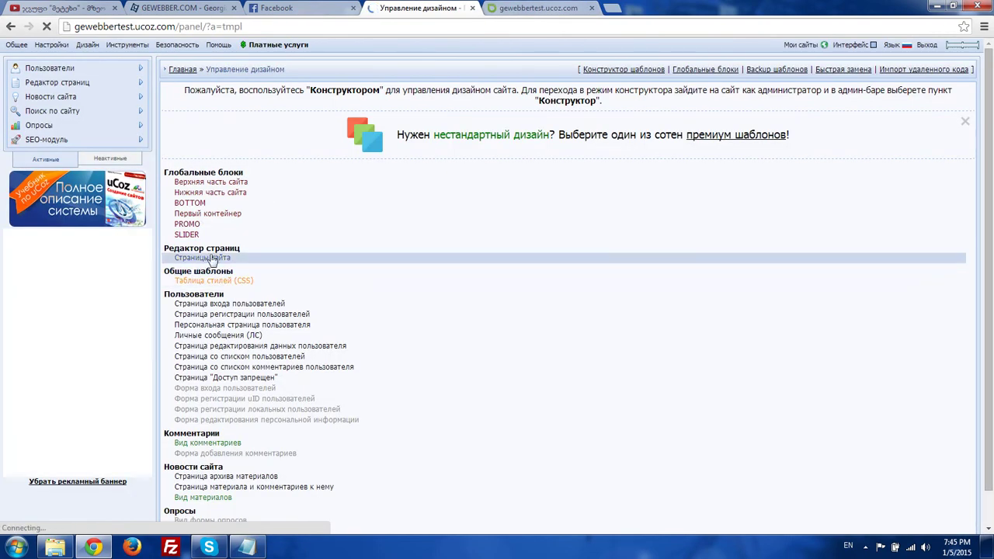
pyautogui.click(211, 259)
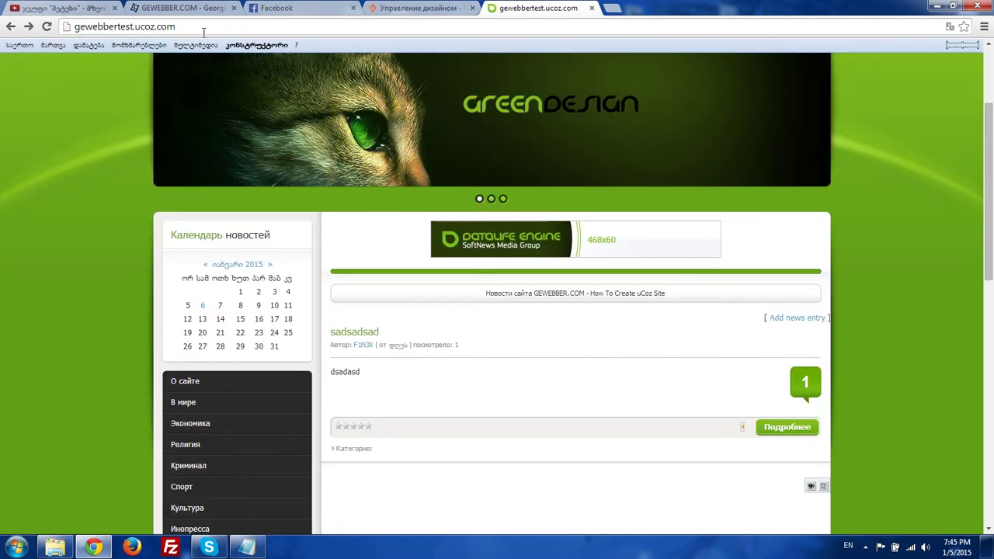
pyautogui.press('F5')
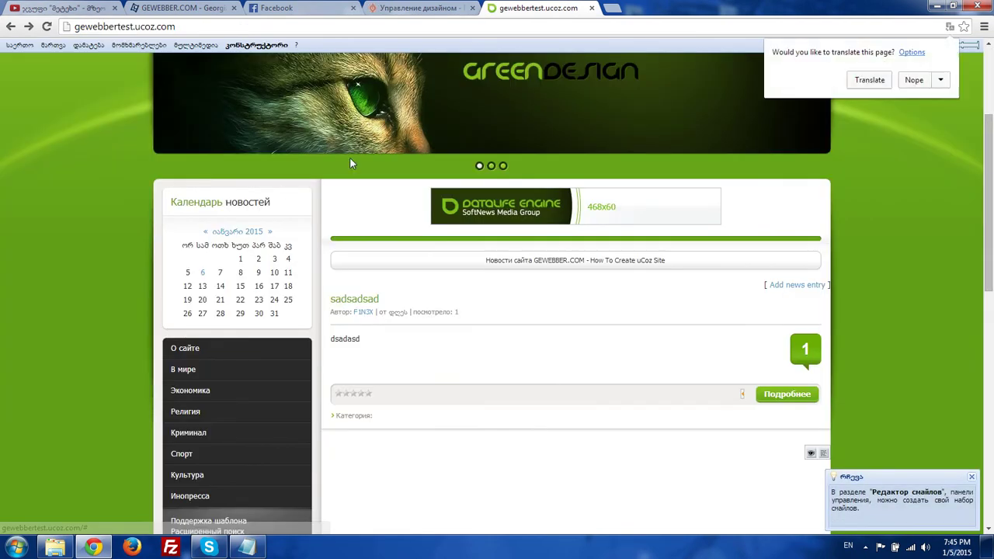
pyautogui.scroll(-2, 349, 163)
pyautogui.click(419, 7)
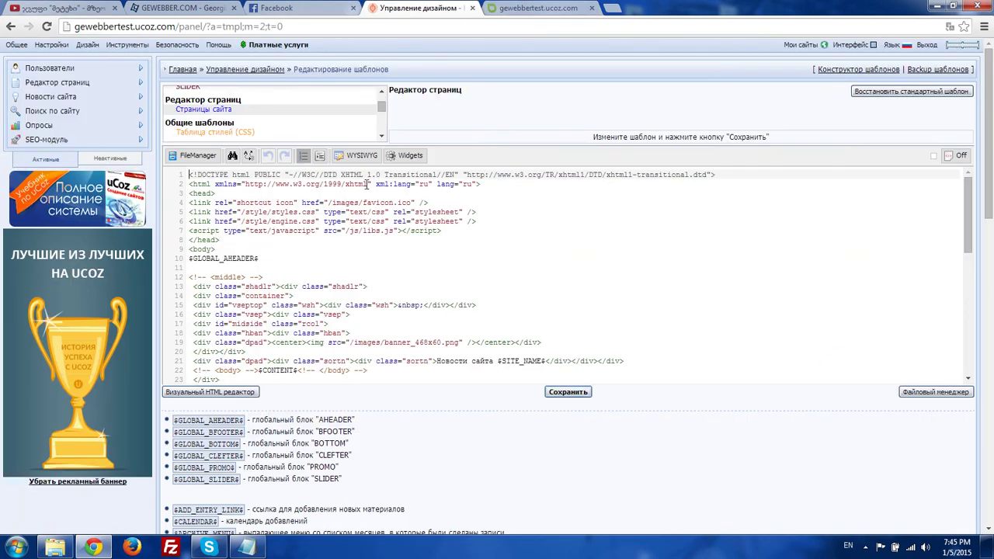
pyautogui.click(516, 318)
pyautogui.scroll(-2, 506, 320)
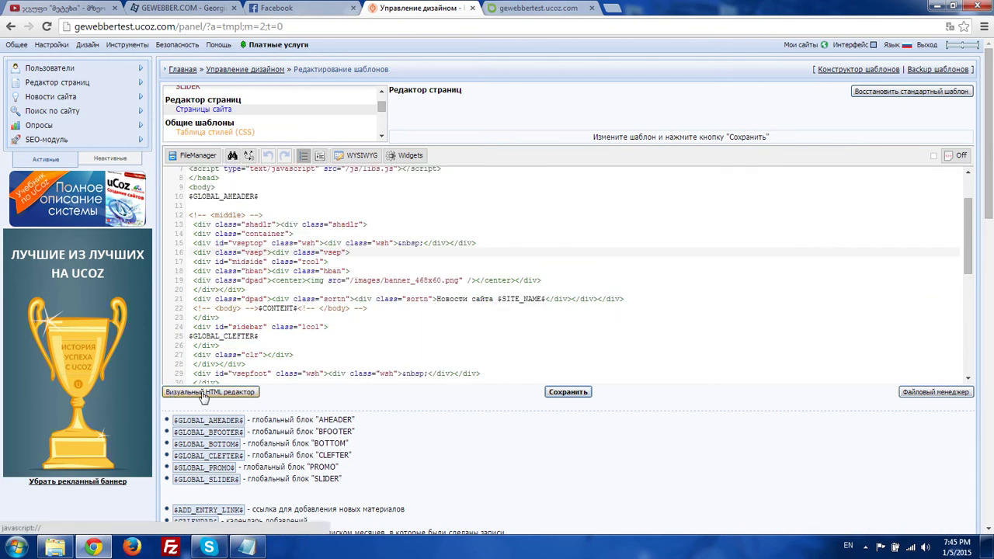
pyautogui.scroll(-6, 415, 294)
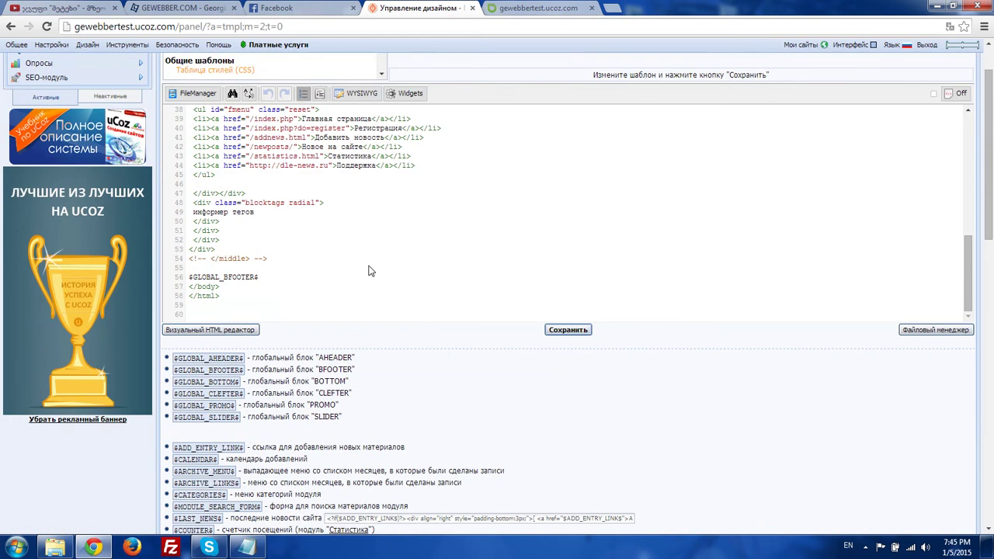